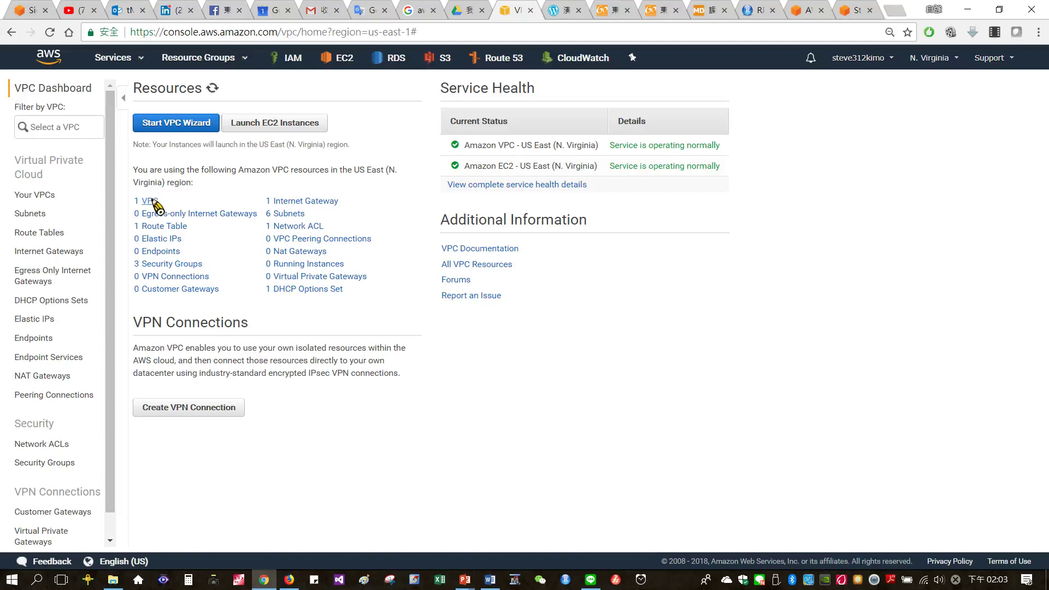
- Open the list of existing VPCs and examine the default VPC's tenancy and summary details
click(153, 201)
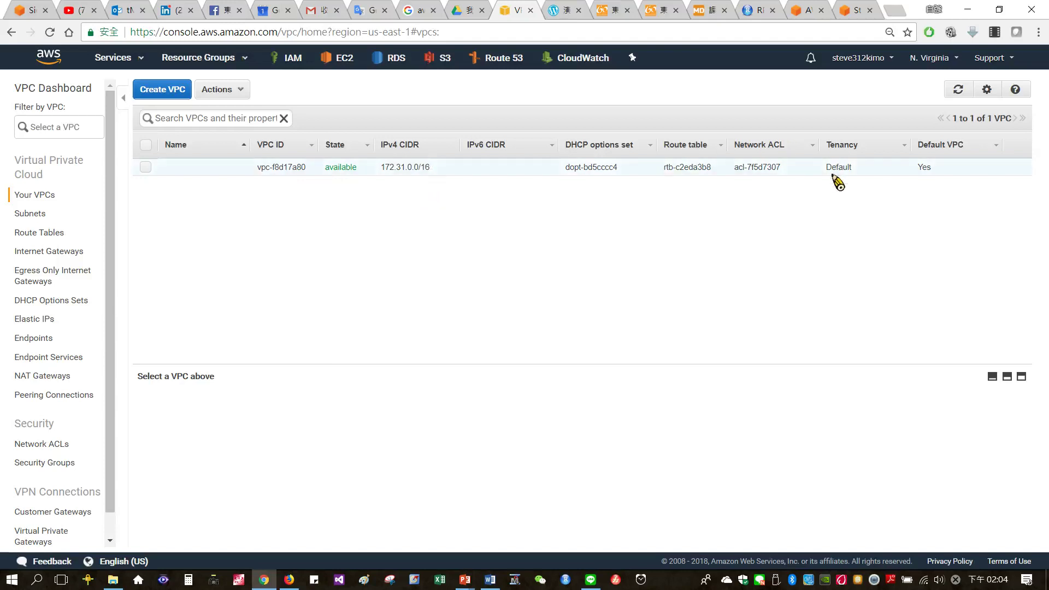
drag(861, 172, 827, 170)
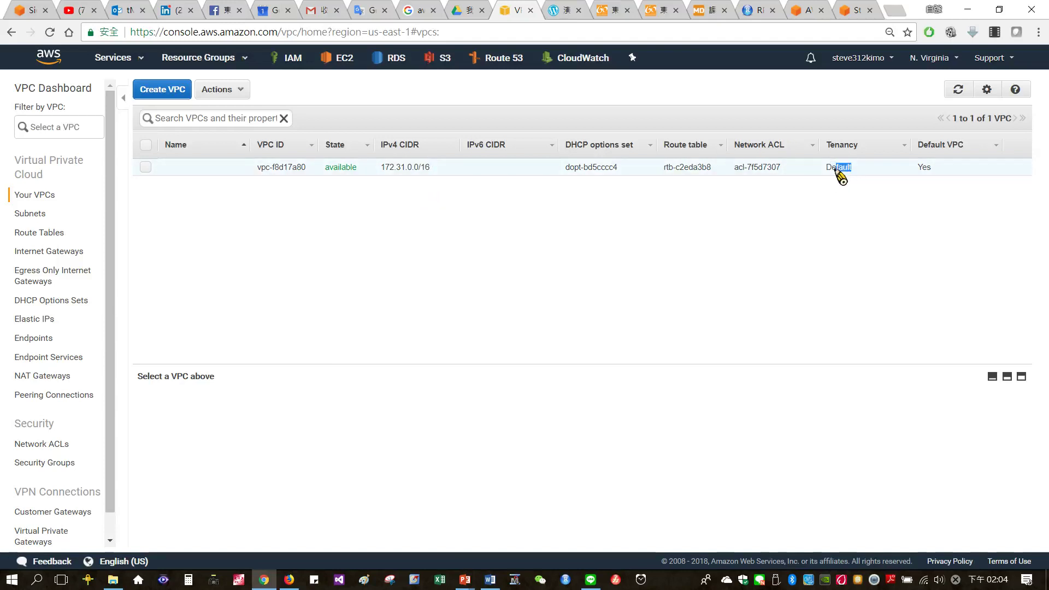
click(833, 169)
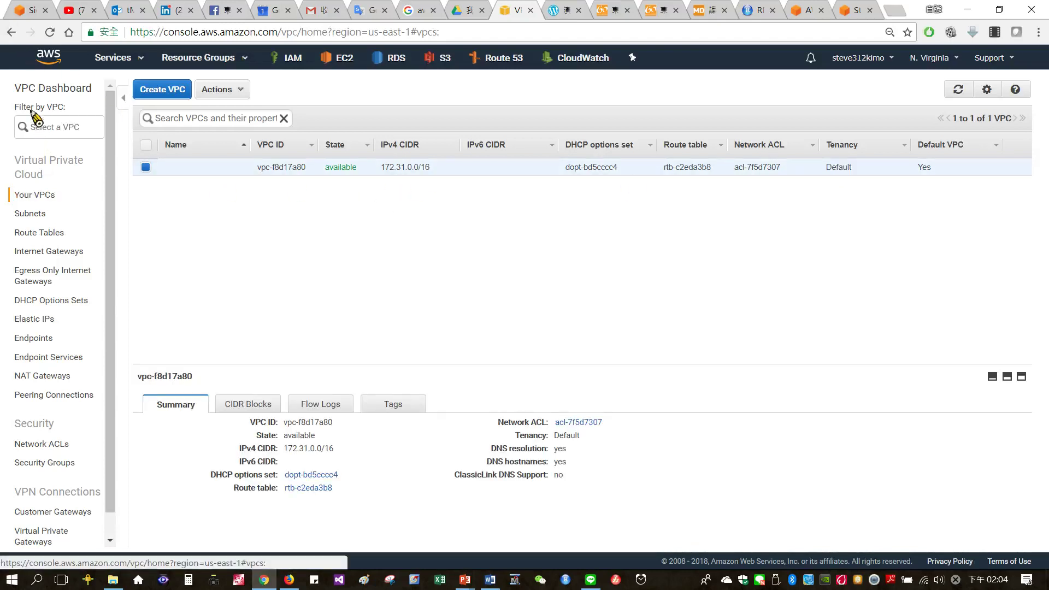
- Go to the VPC service from the Networking & Content Delivery category and start the VPC Wizard
click(104, 67)
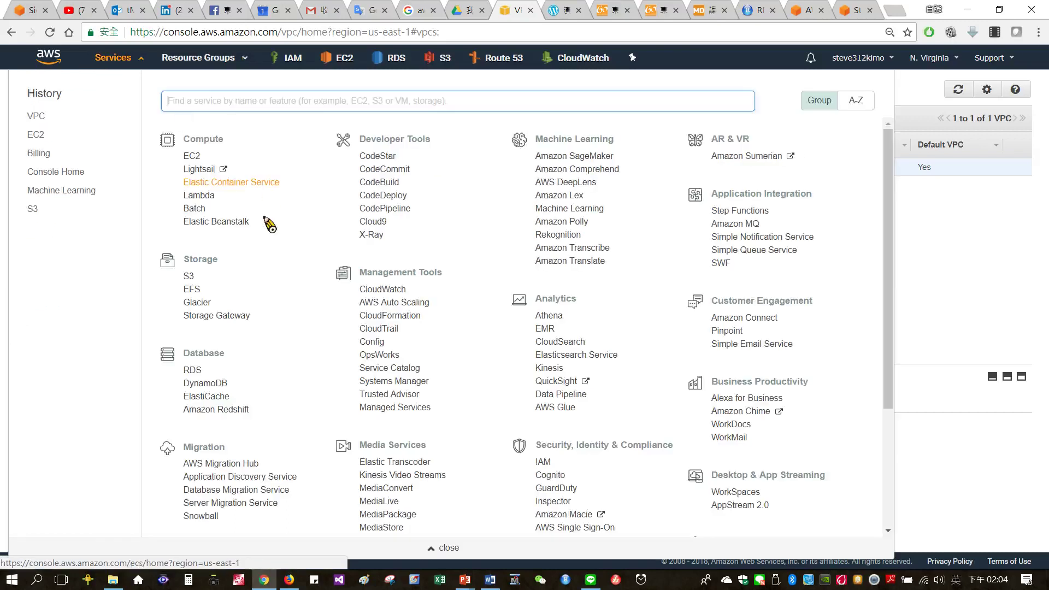
scroll(334, 361, down, 3)
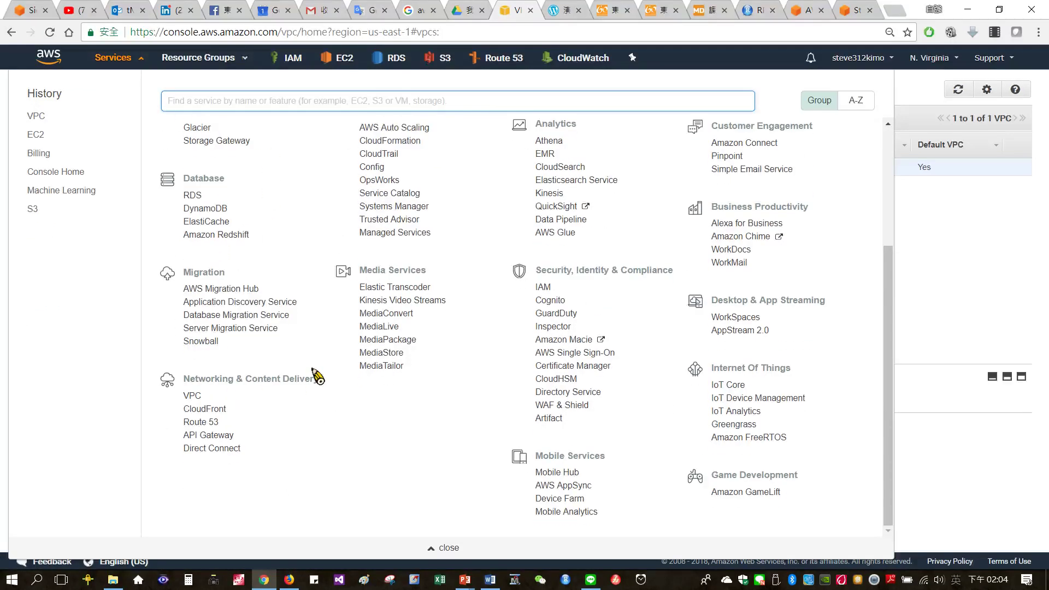
click(193, 401)
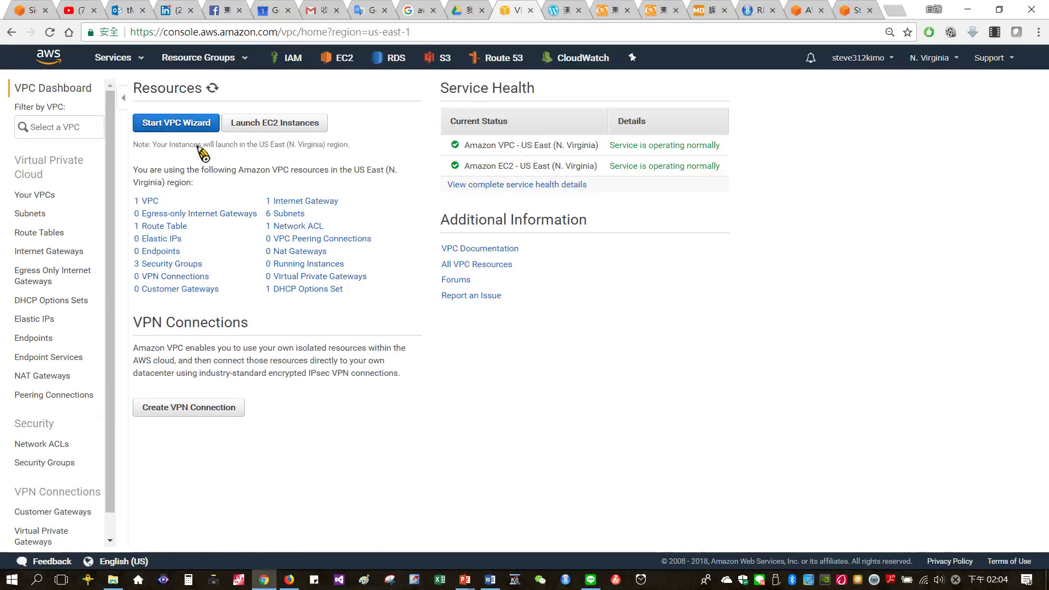
click(197, 127)
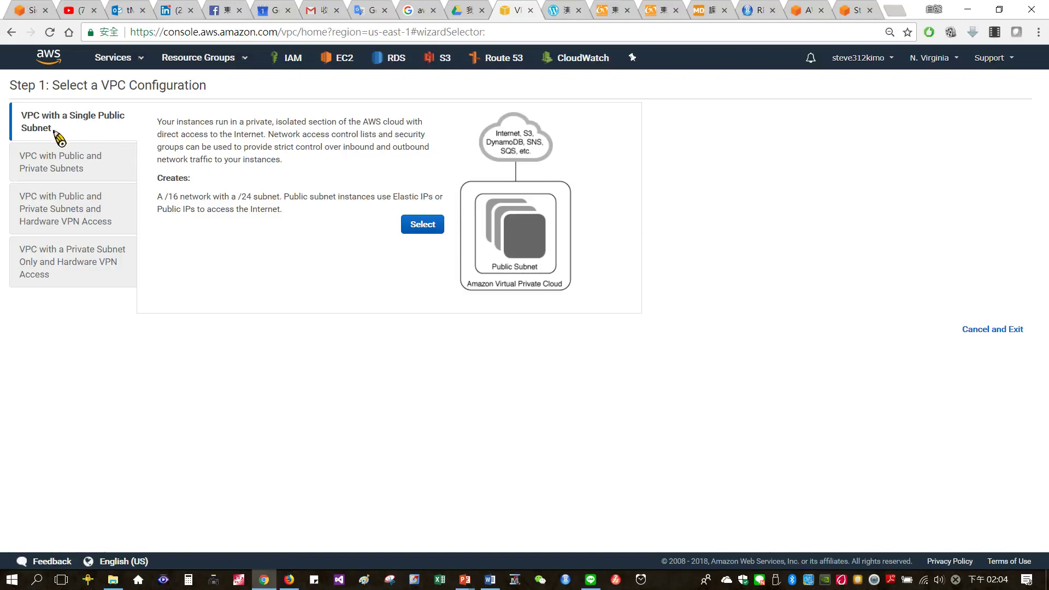
- Compare the four VPC configurations offered by the wizard, examining the description and network diagram of each
click(126, 167)
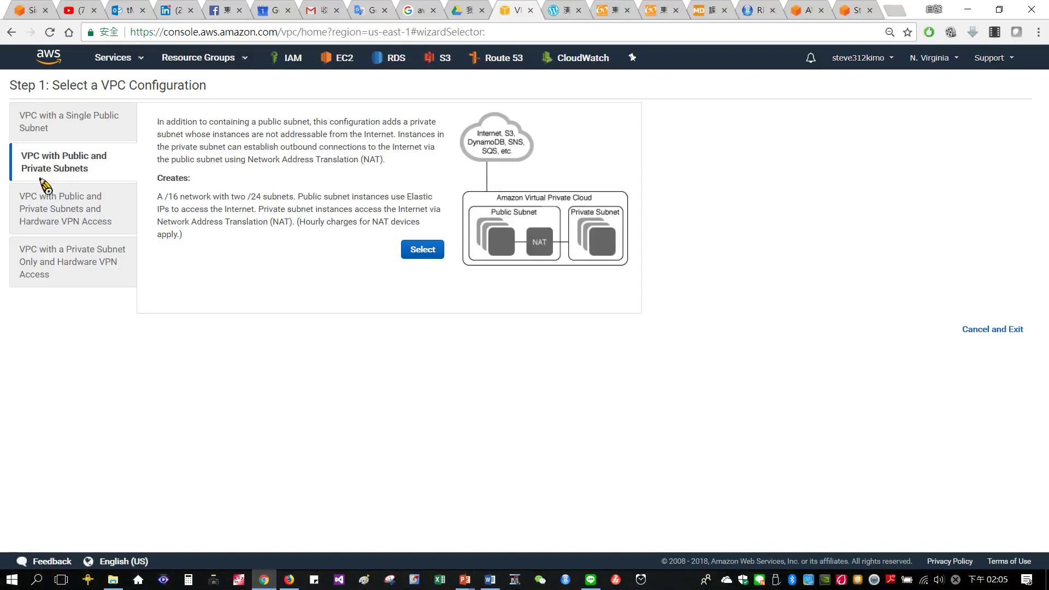
click(121, 199)
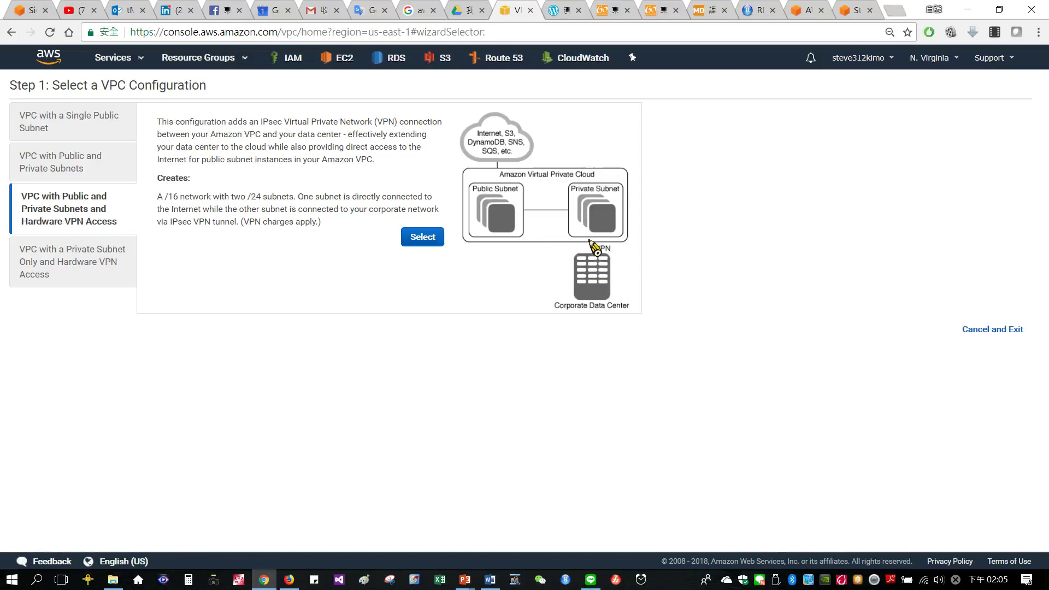
click(91, 283)
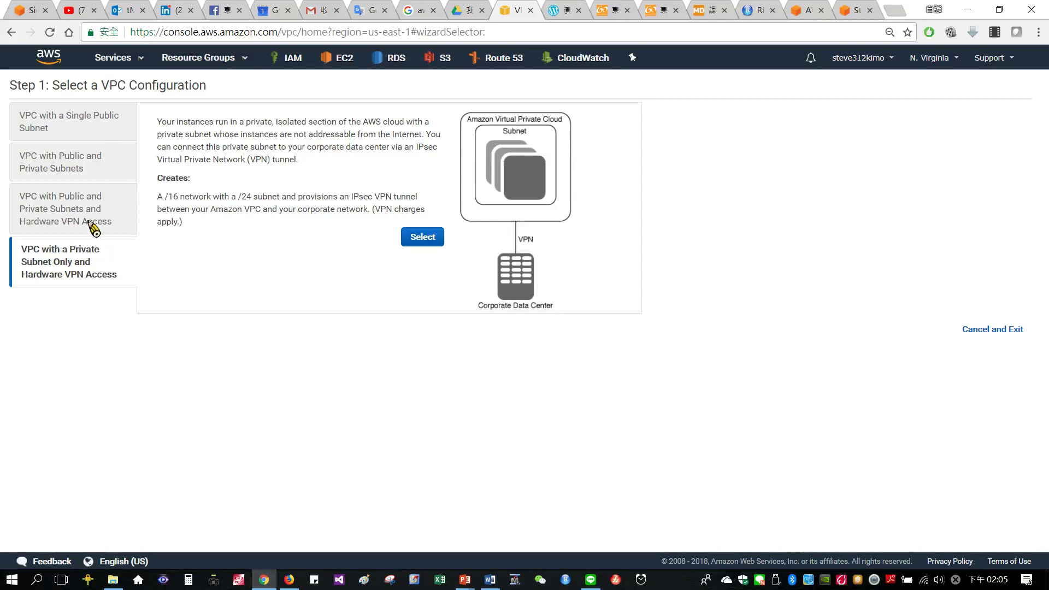
click(94, 135)
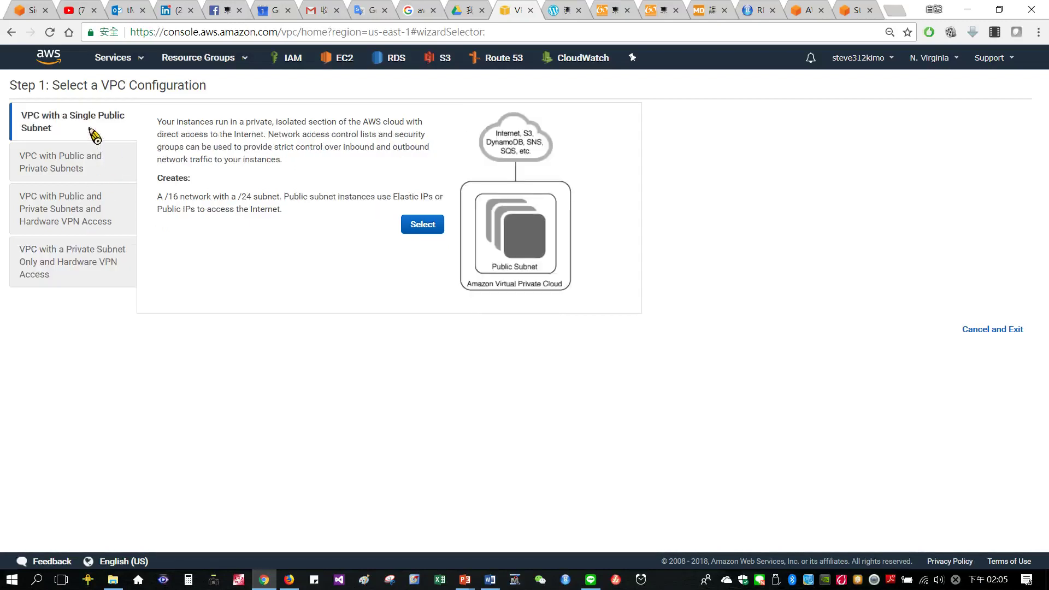
click(101, 268)
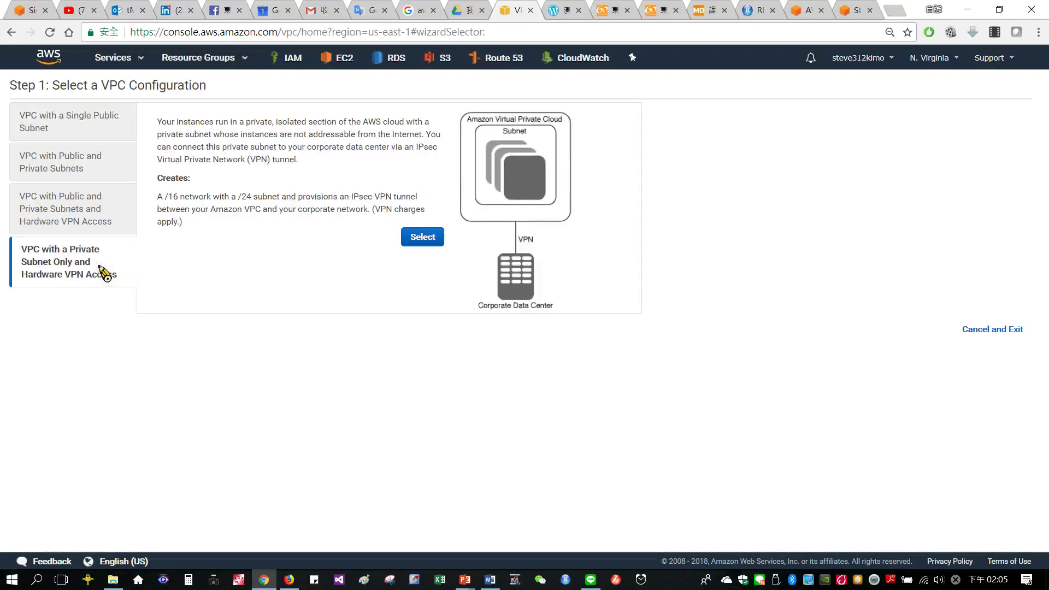
click(105, 137)
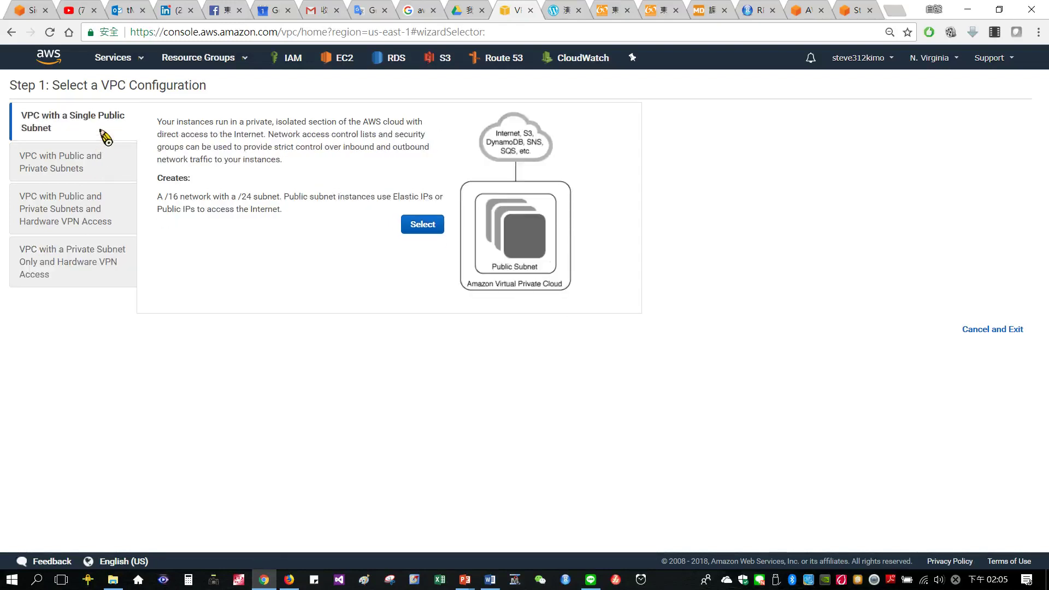
click(85, 284)
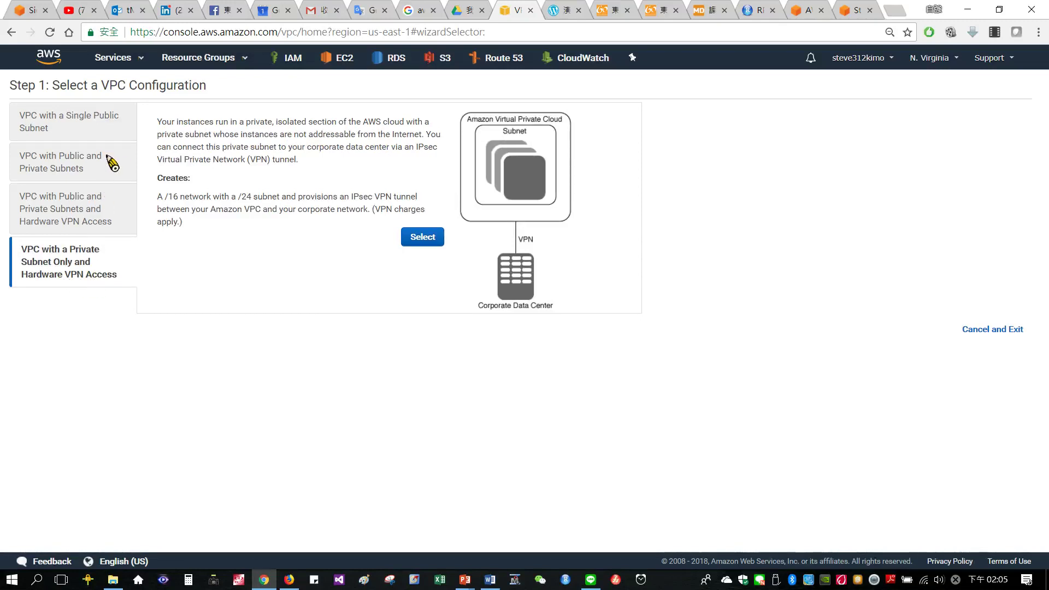
click(124, 164)
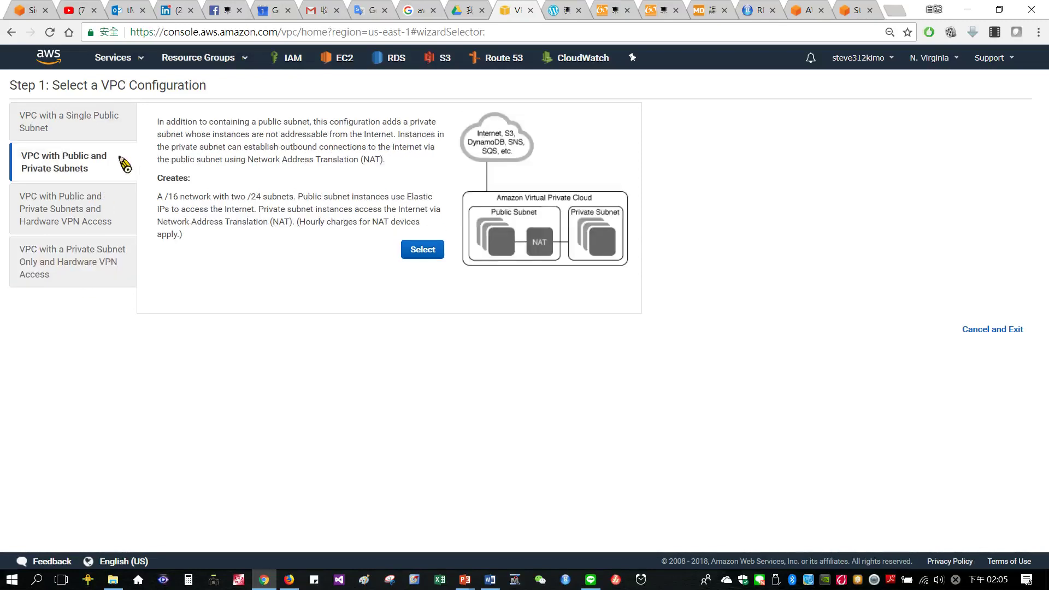
click(118, 215)
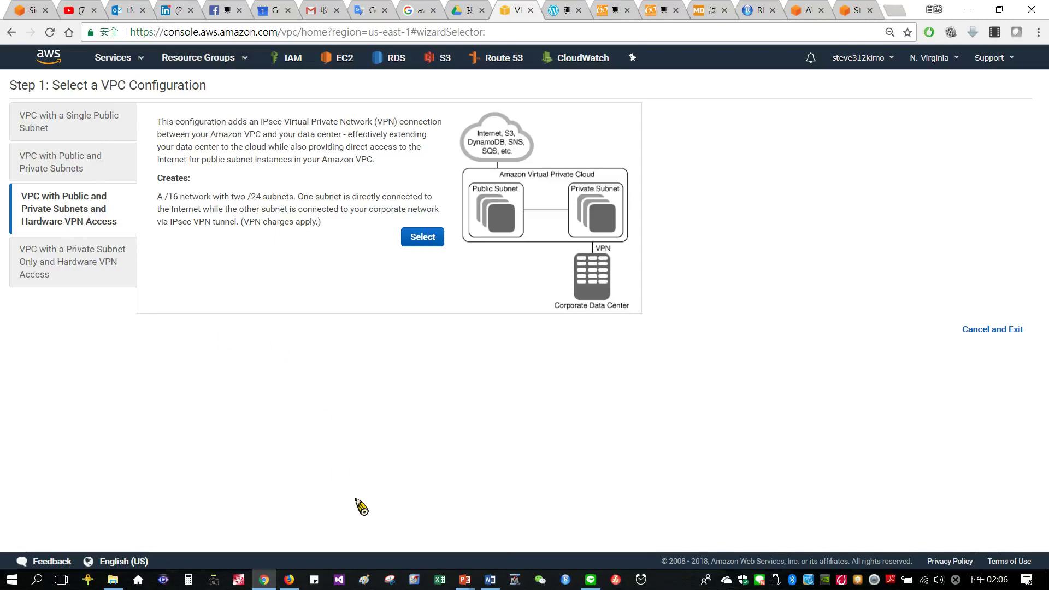
- Switch to PowerPoint to examine the VPC architecture diagram in AWS icons.pptx, and return to the wizard
mouse_move(471, 586)
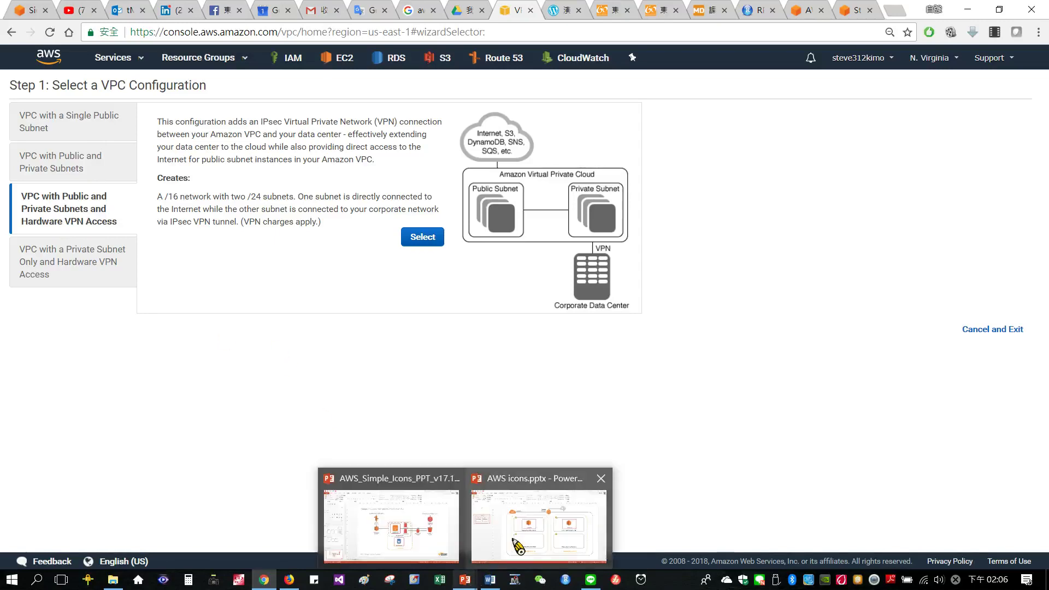
click(516, 544)
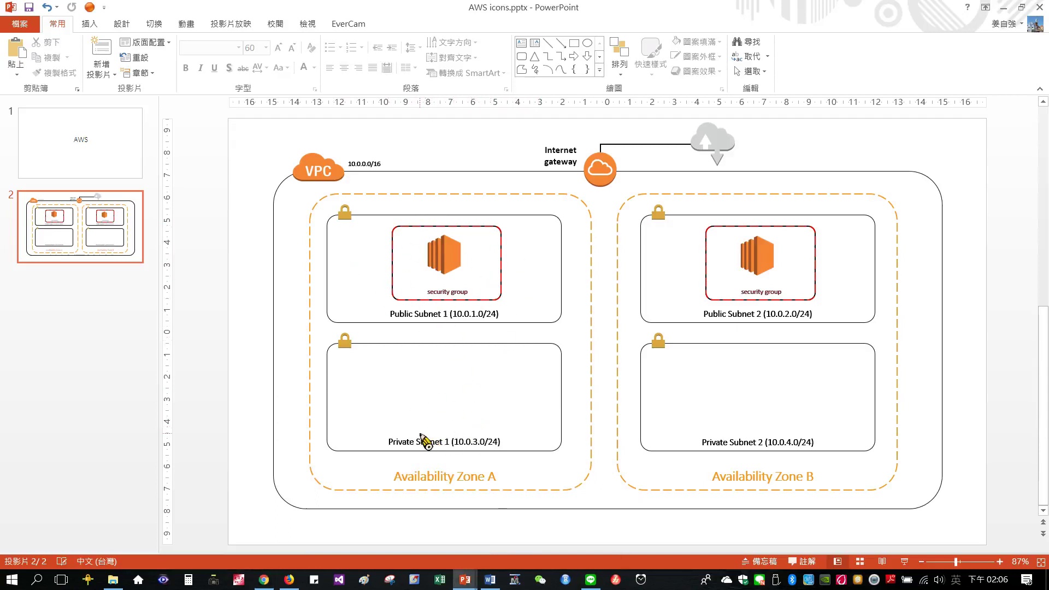
click(1003, 8)
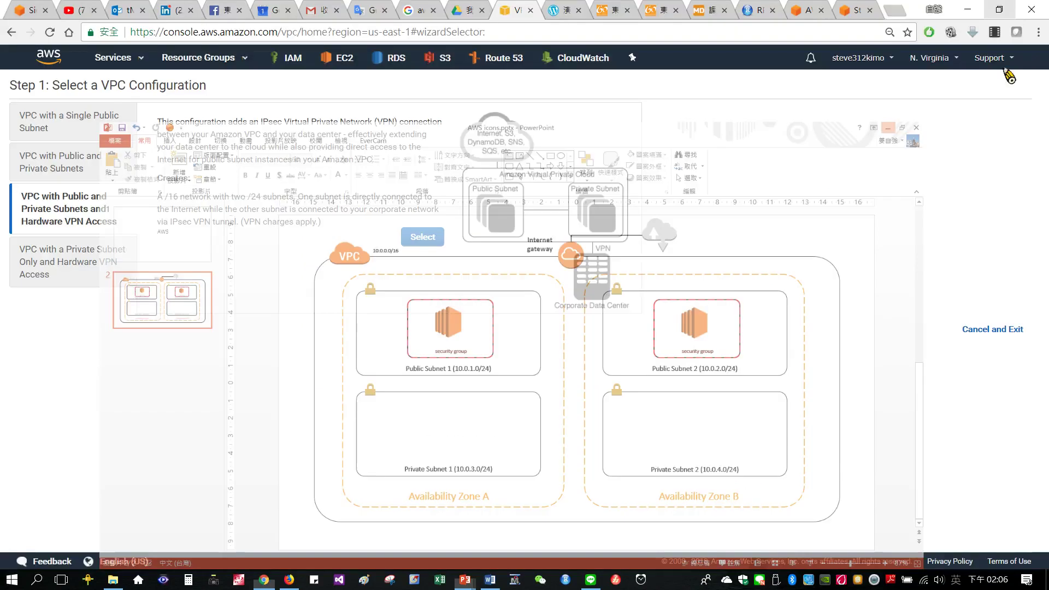
- Select the VPC with Public and Private Subnets configuration and continue to its settings
click(68, 172)
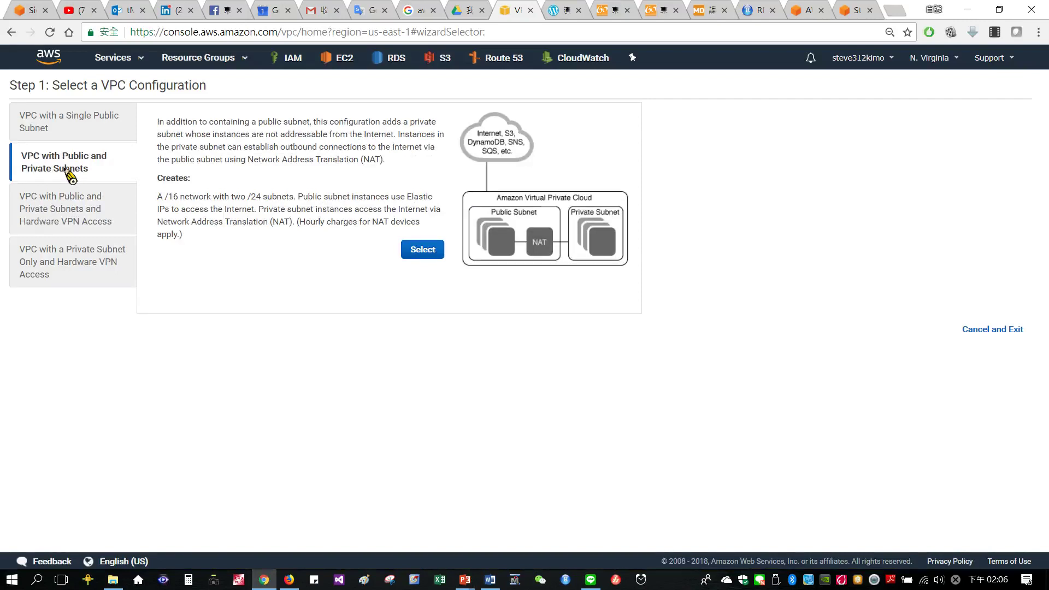
click(431, 253)
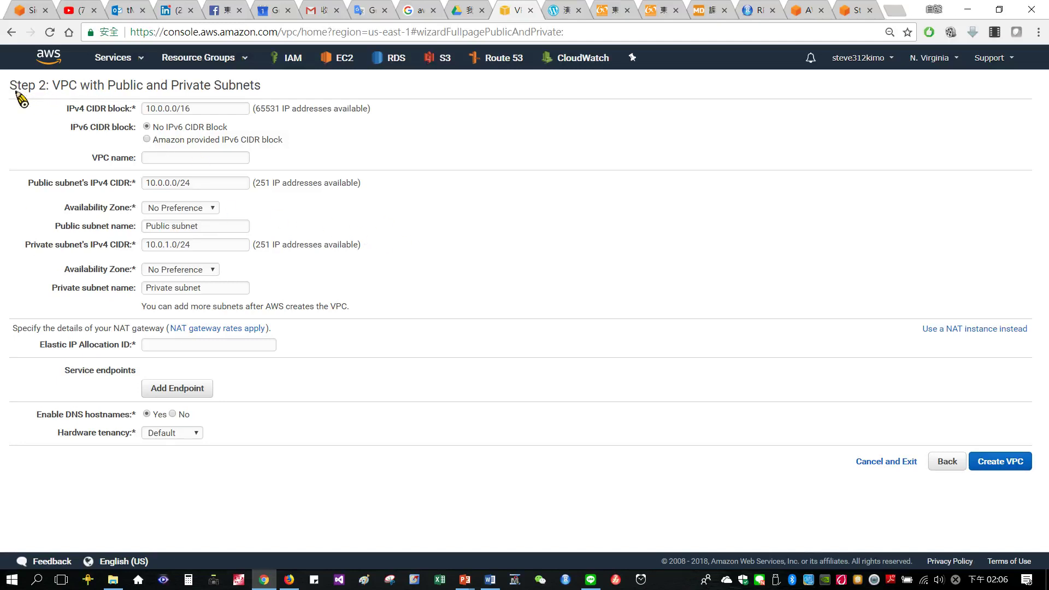
drag(49, 93, 266, 89)
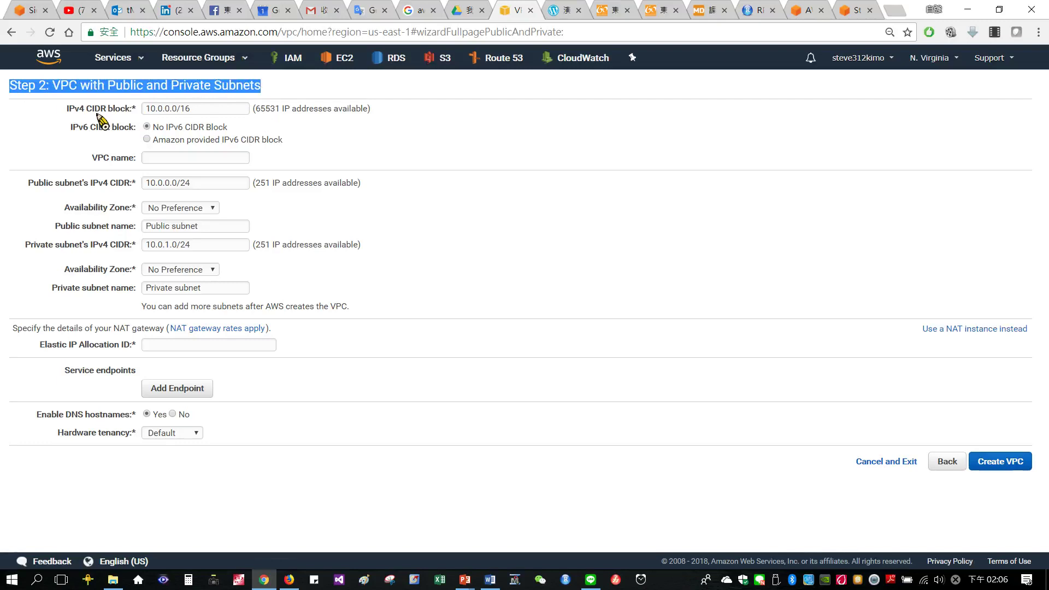
mouse_move(93, 114)
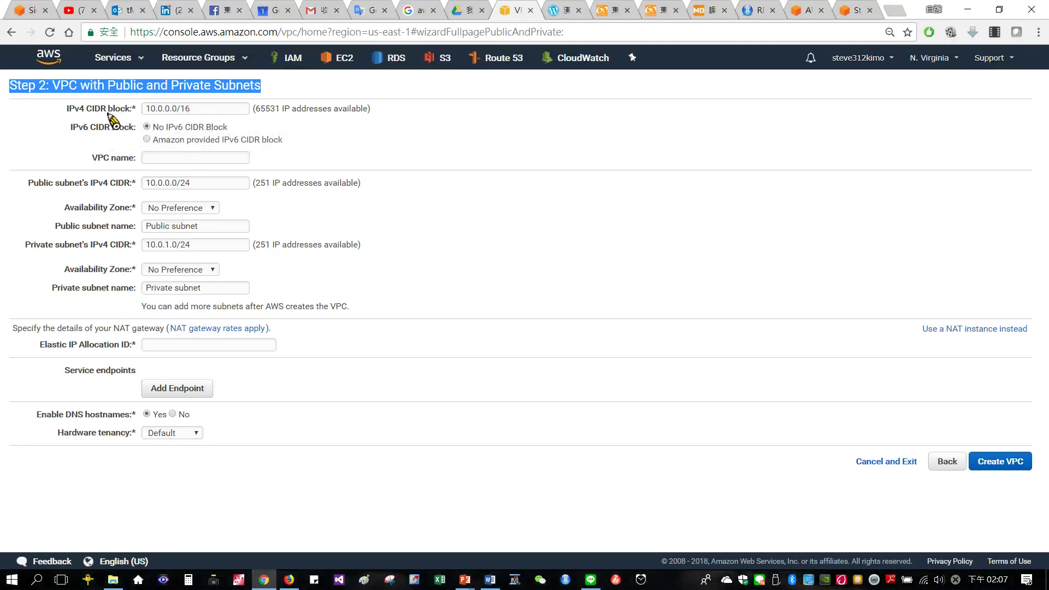
click(82, 116)
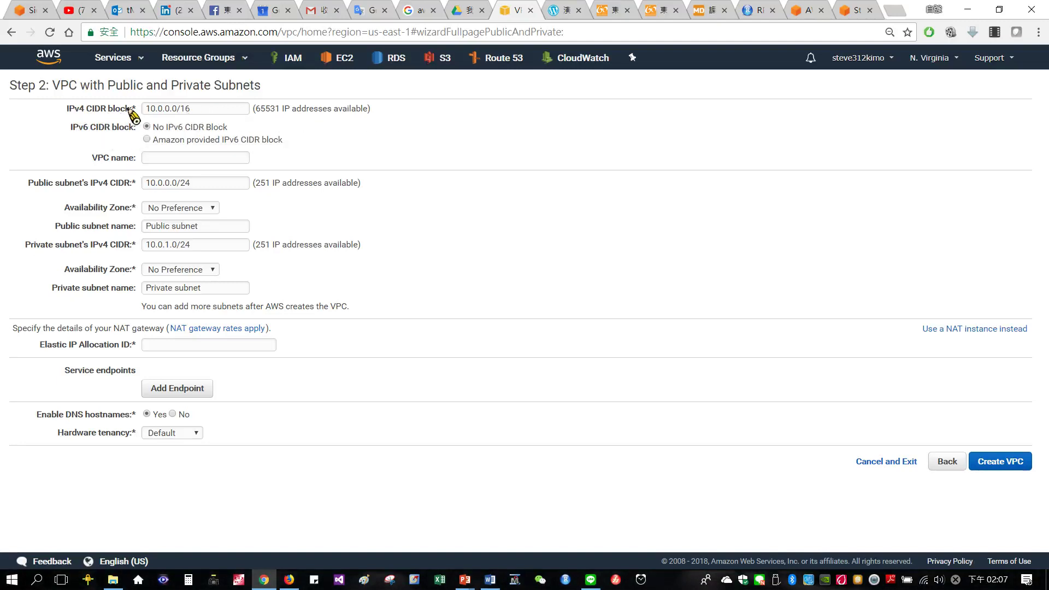
mouse_move(39, 192)
- Name the new VPC My Lab VPC
click(199, 110)
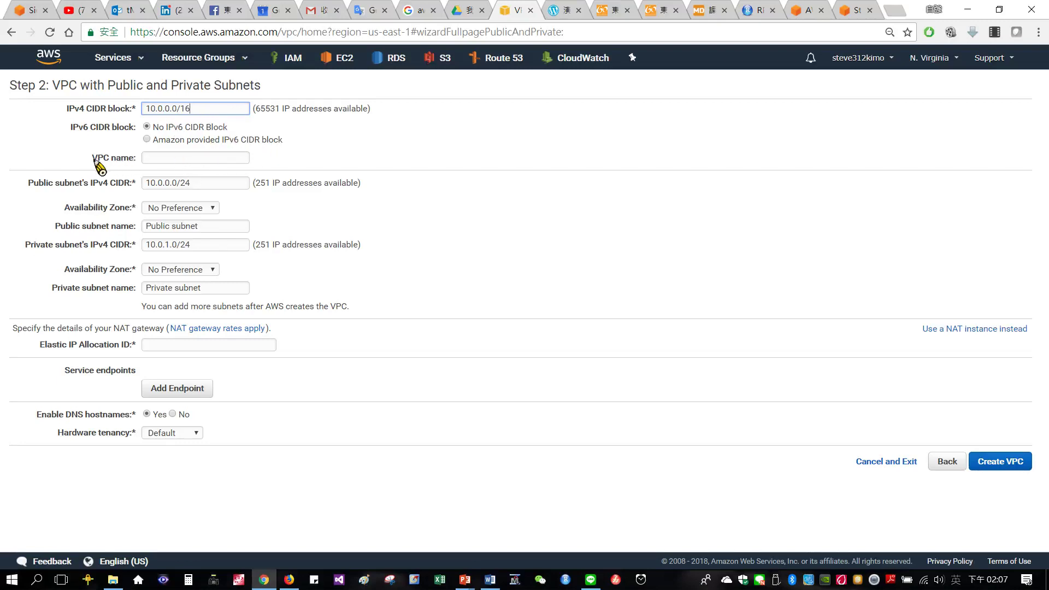
drag(94, 158, 127, 159)
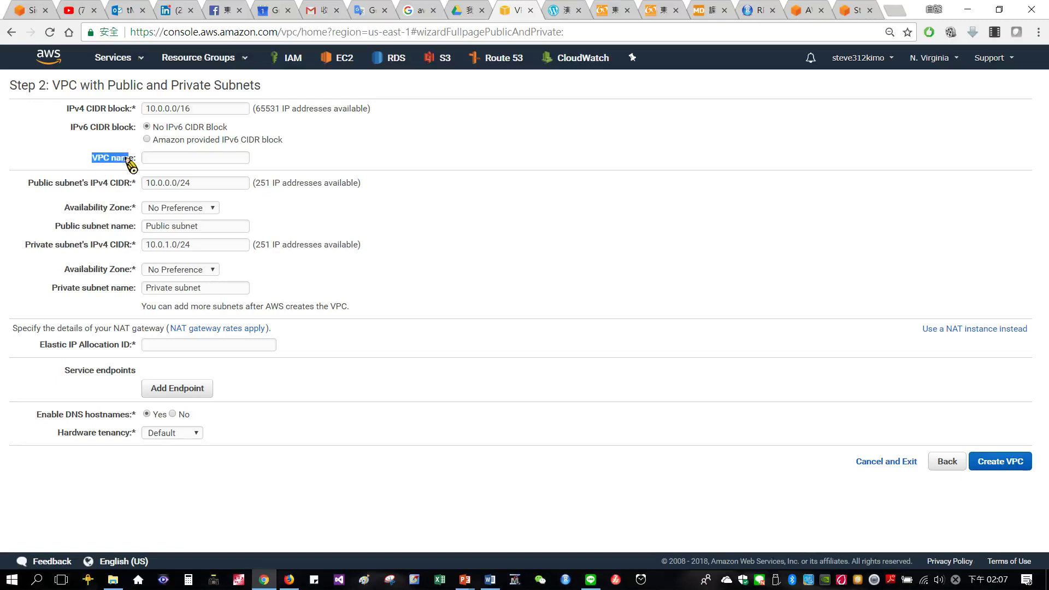
click(157, 157)
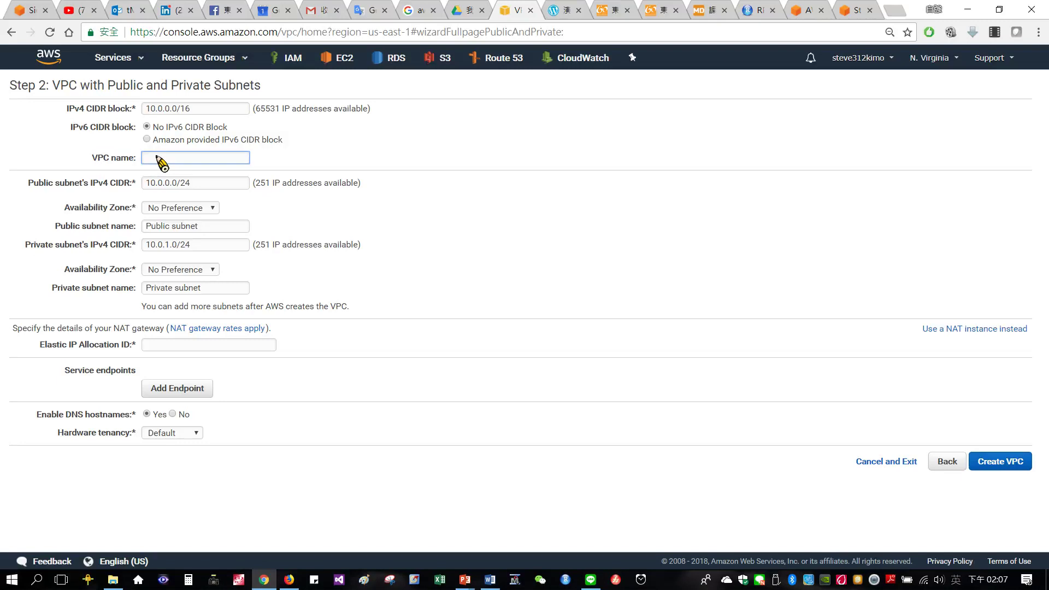
text(My Lab)
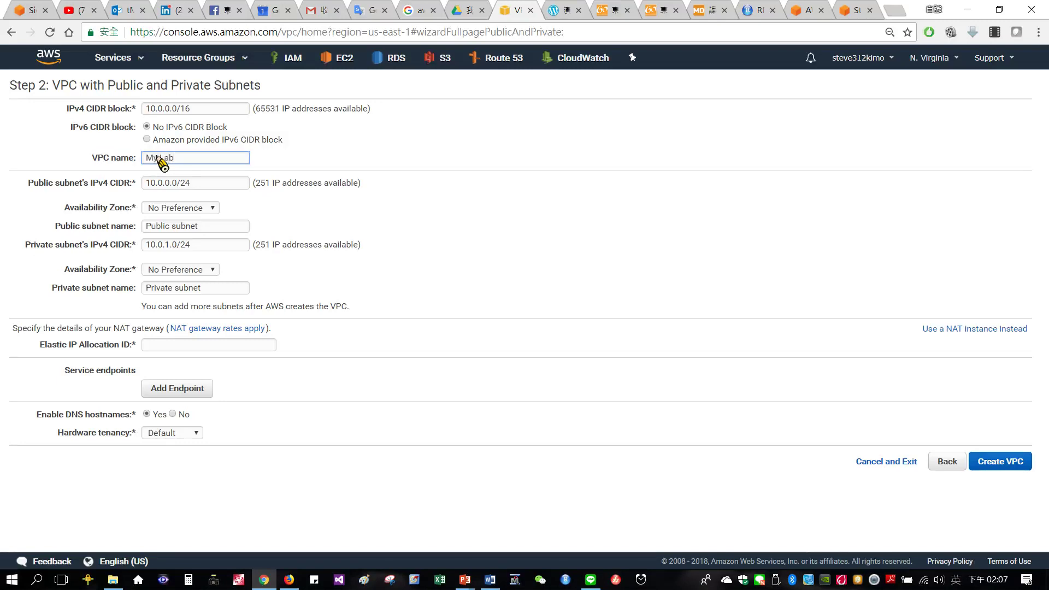
text( VPC)
- Switch to PowerPoint to check the subnet address ranges in the AWS icons.pptx diagram, and return to the AWS console
mouse_move(37, 186)
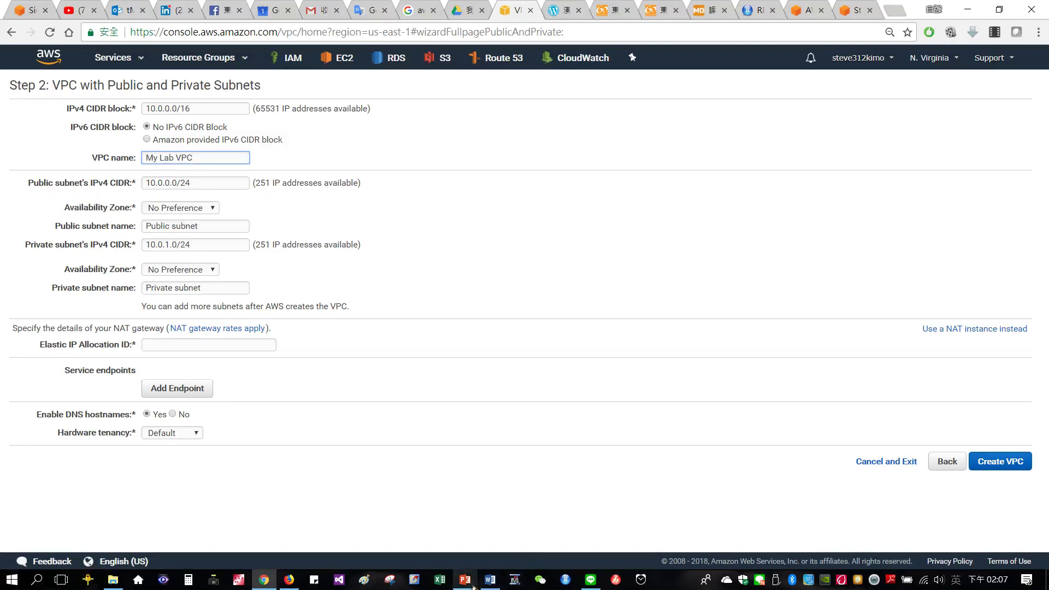
mouse_move(473, 587)
click(541, 508)
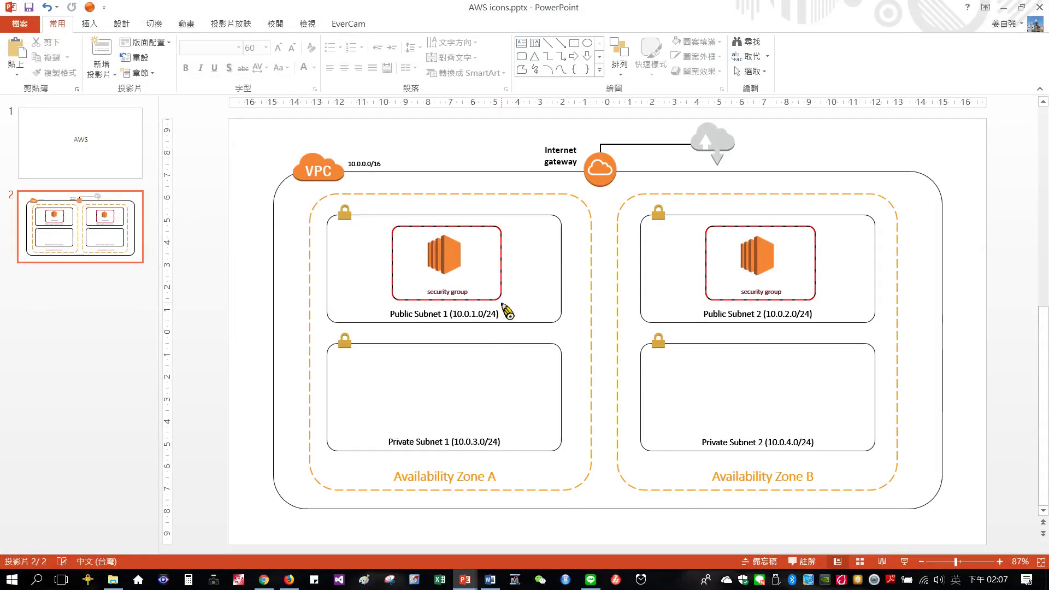
click(265, 580)
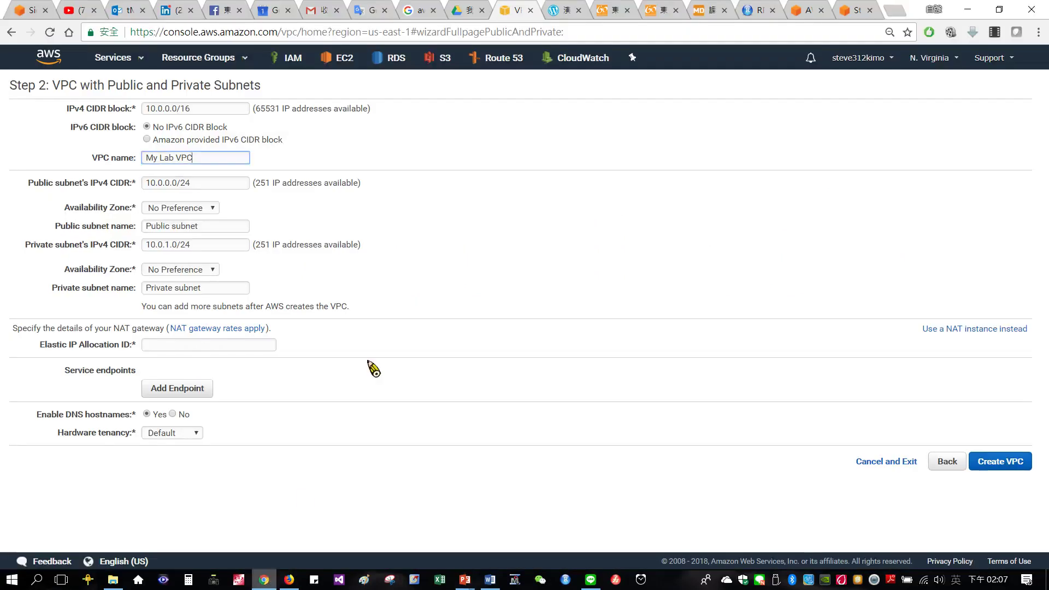
- Set the public subnet's IPv4 CIDR to 10.0.1.0/24 and its name to Public subnet 1
click(169, 183)
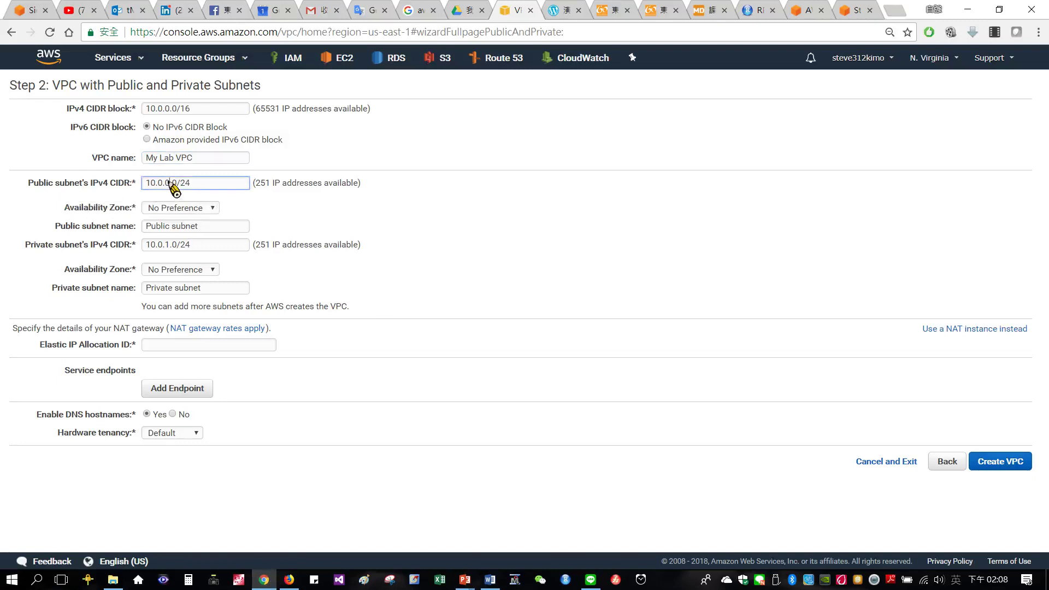
key(BackSpace)
text(1)
key(alt+Tab)
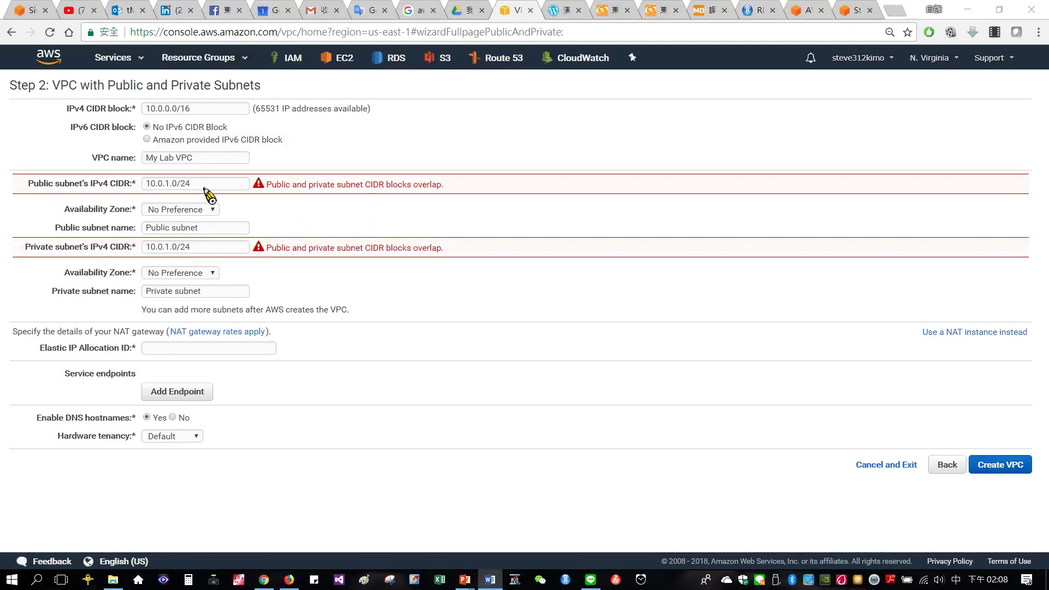
click(215, 233)
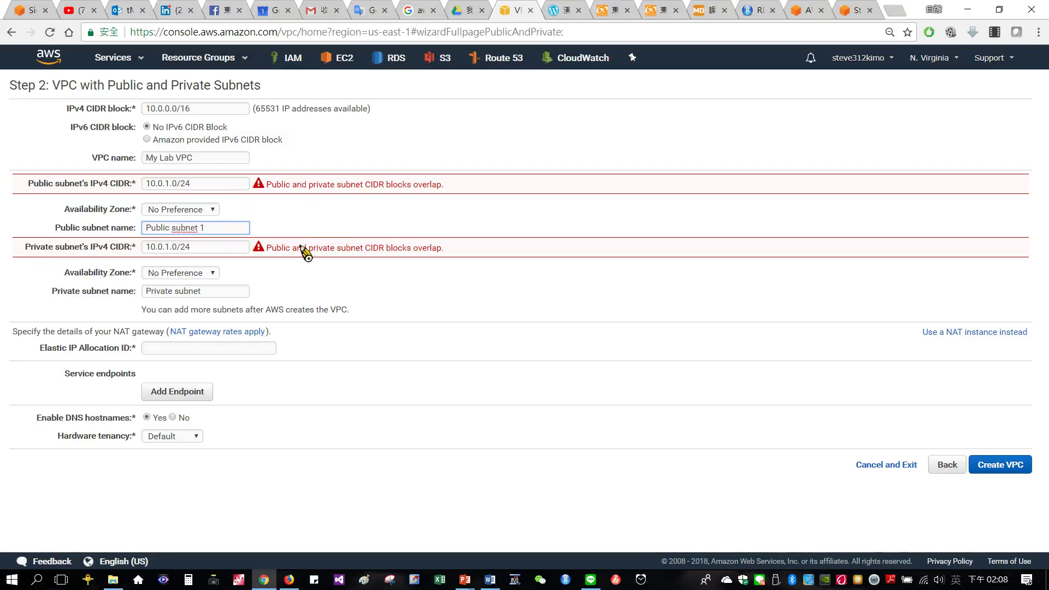
- Set the private subnet's IPv4 CIDR to 10.0.3.0/24 and its name to Private subnet 1
click(167, 247)
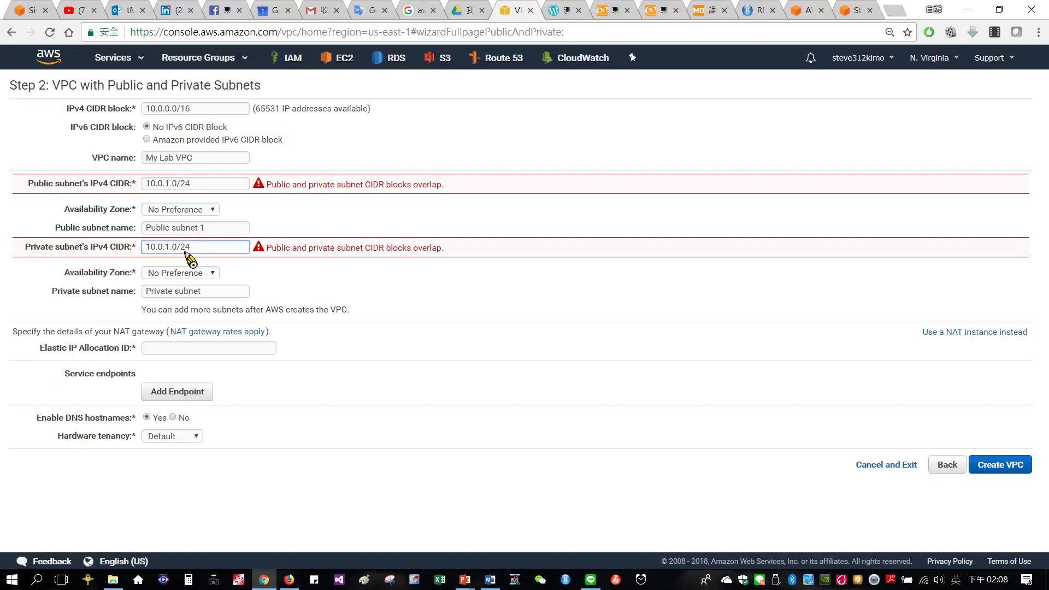
key(Delete)
text(3)
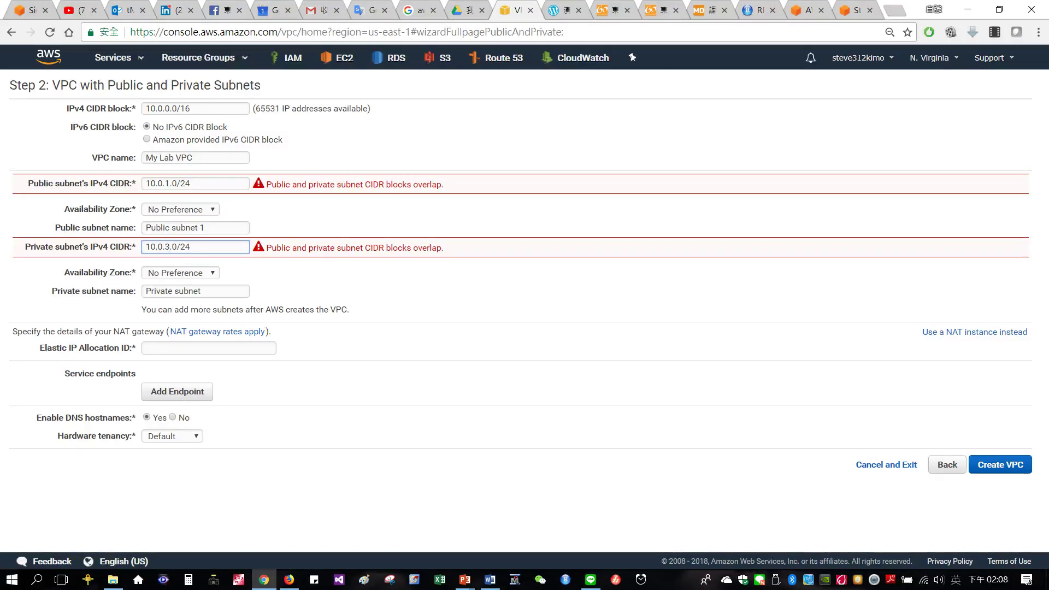
click(236, 289)
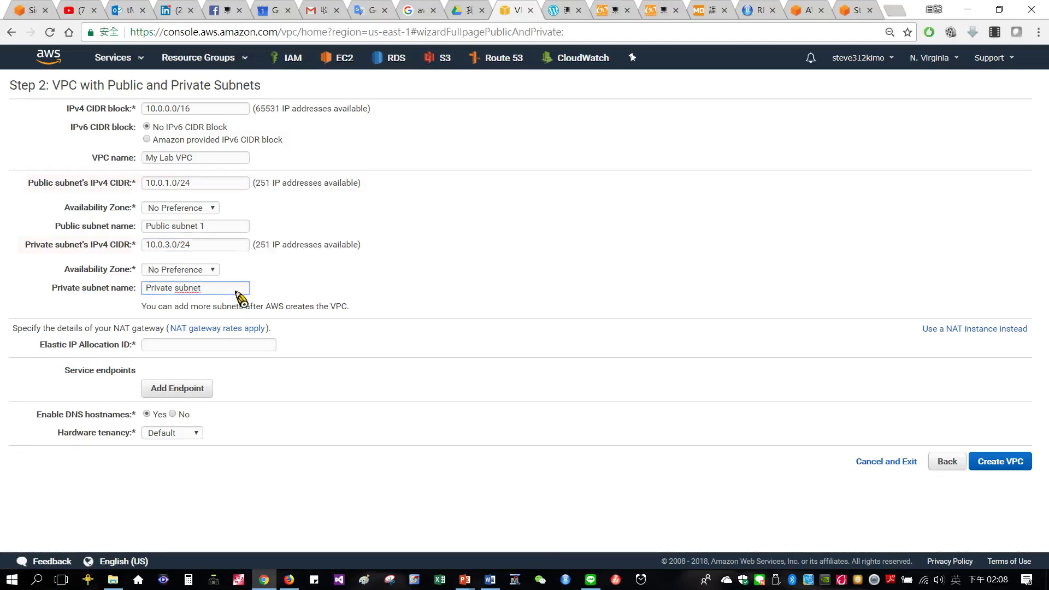
text(1)
click(346, 275)
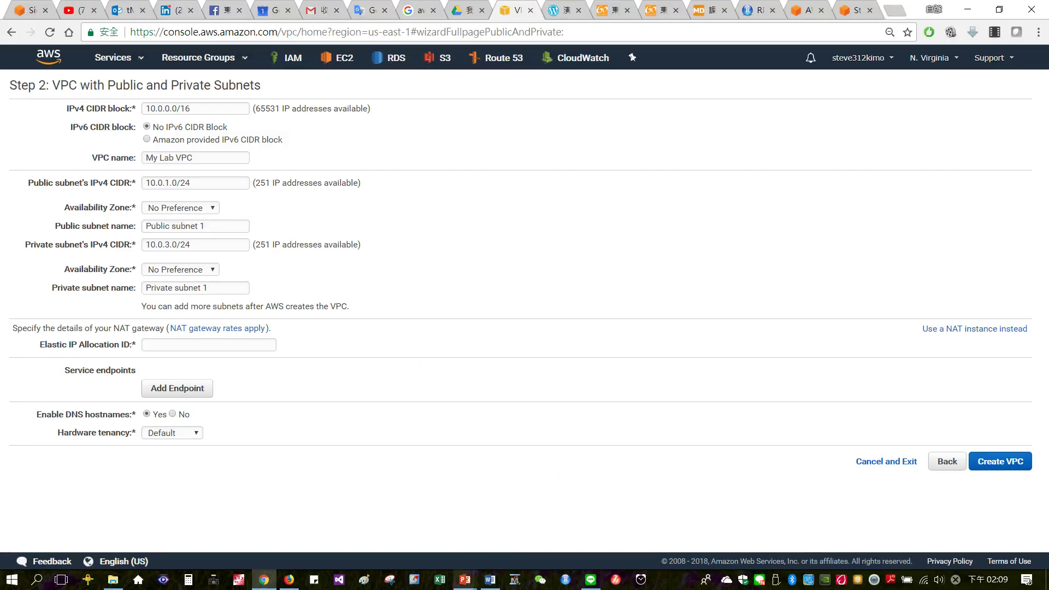
- Switch to AWS icons.pptx in PowerPoint, relabel the security group in Public Subnet 1 as NAT, and return to the AWS console
mouse_move(464, 579)
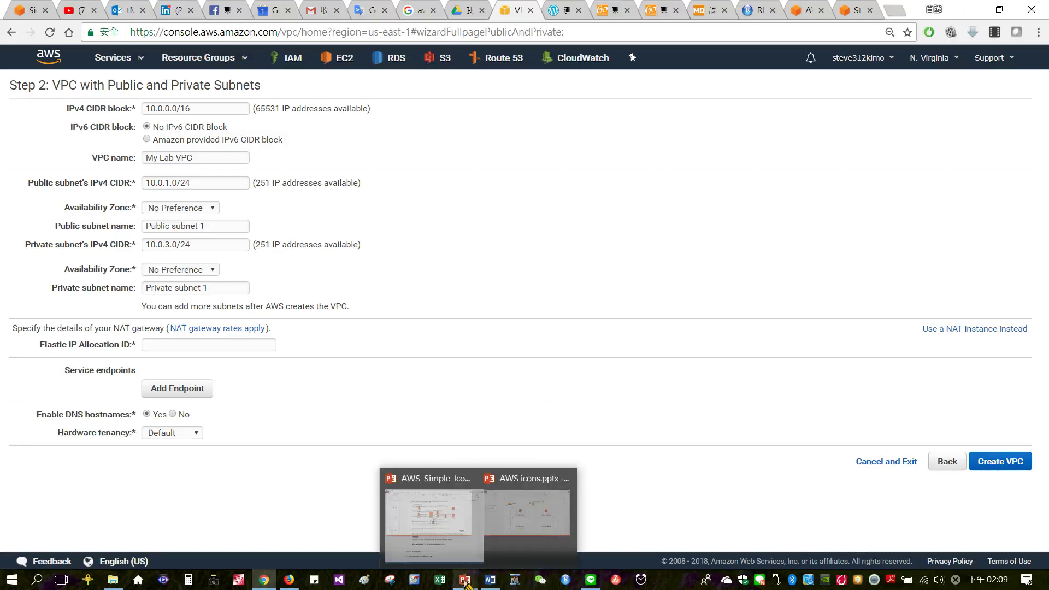
click(541, 549)
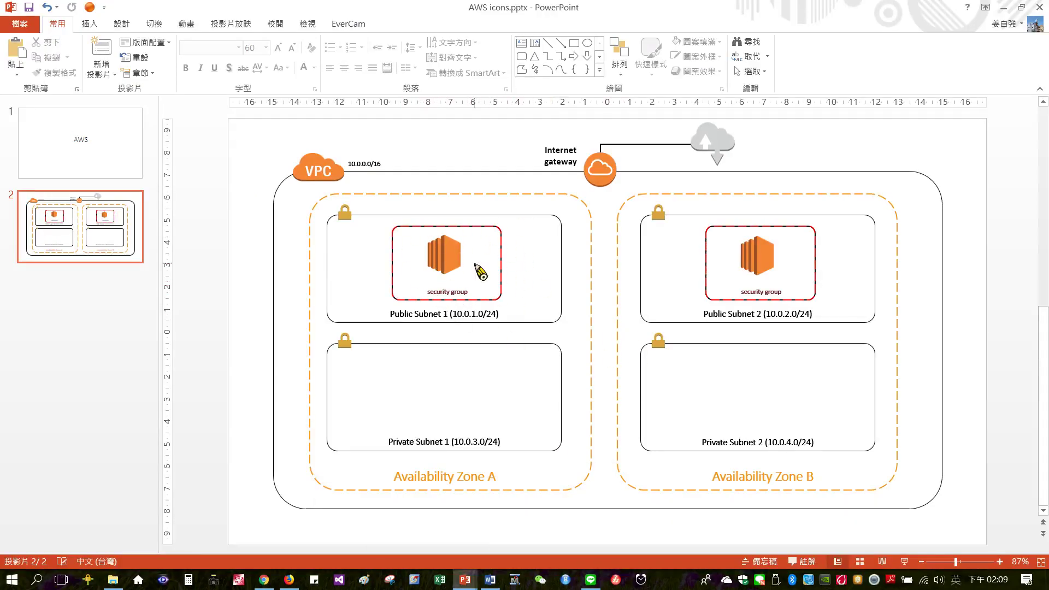
click(452, 292)
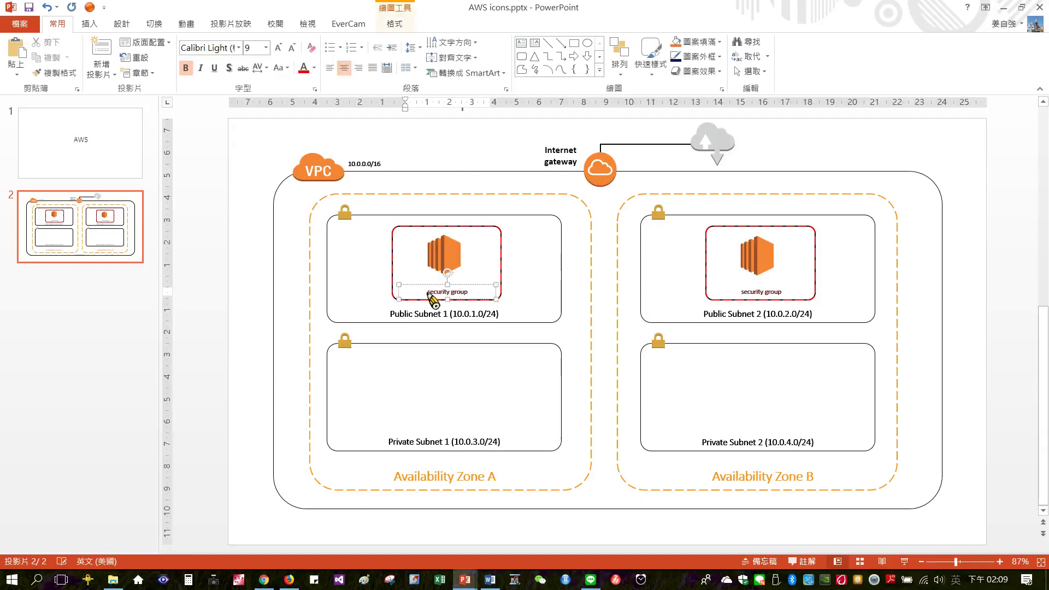
drag(429, 295, 502, 300)
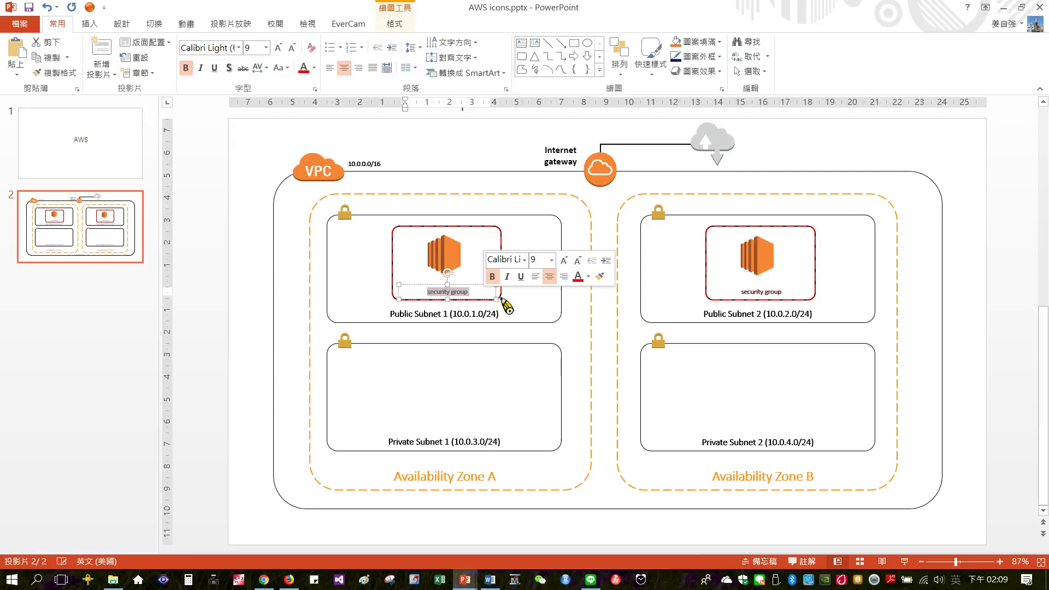
text(NAT)
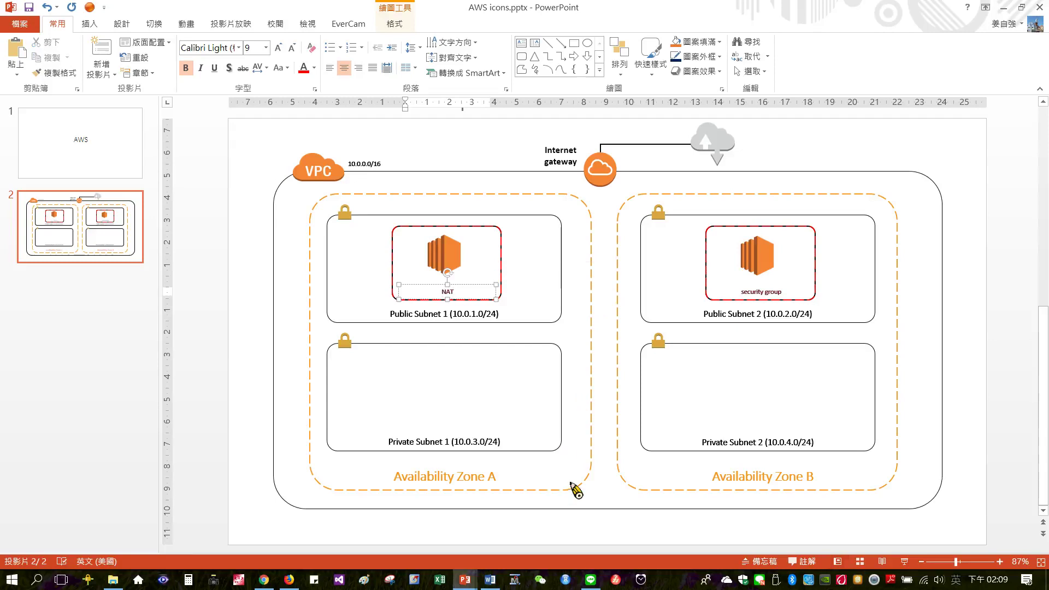
click(607, 493)
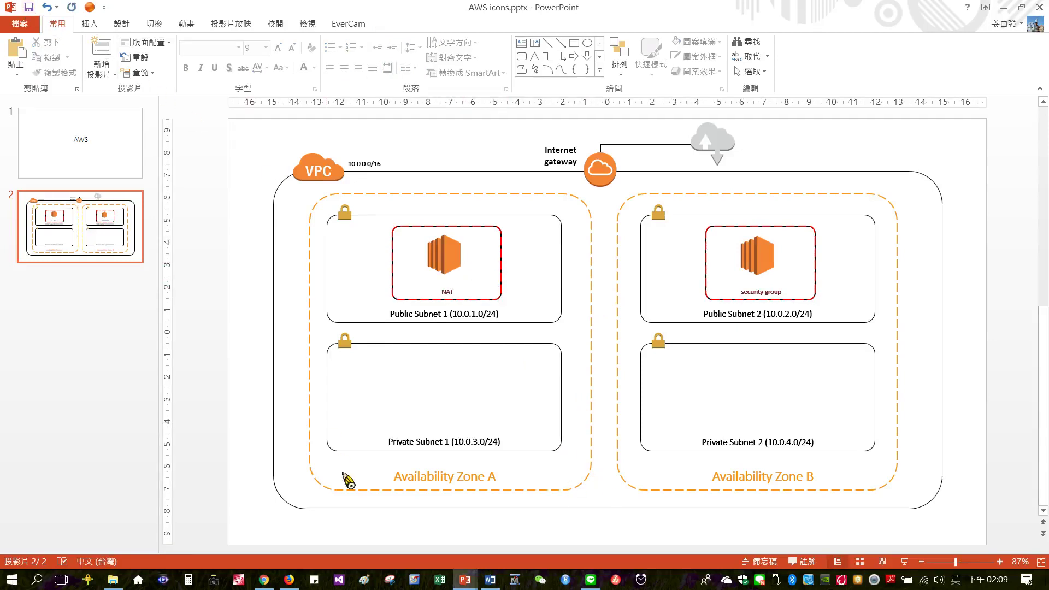
click(265, 579)
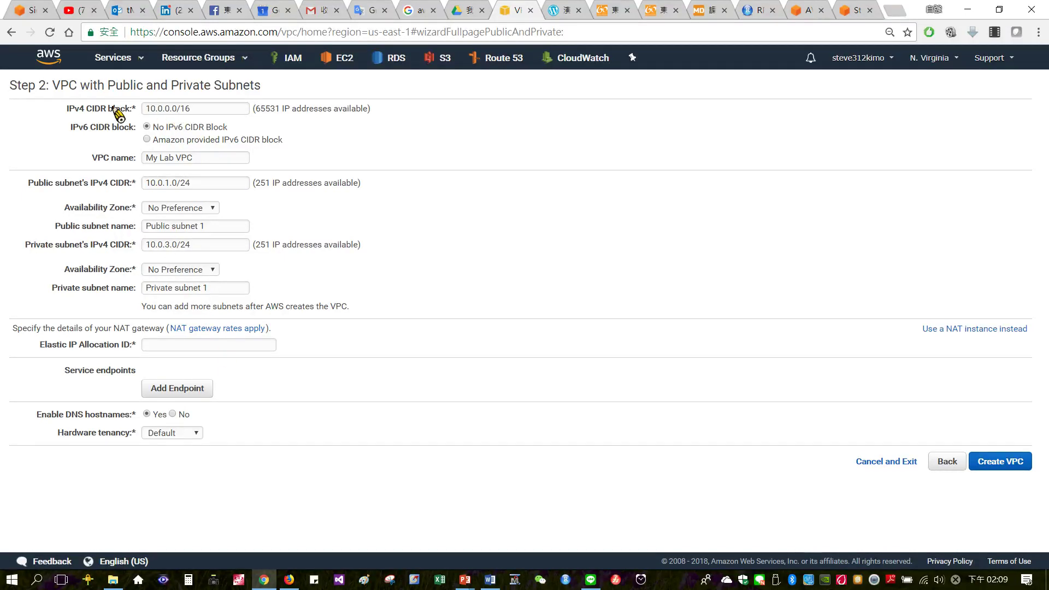
- Set the private subnet's Availability Zone to us-east-1a
mouse_move(81, 188)
drag(65, 271, 178, 278)
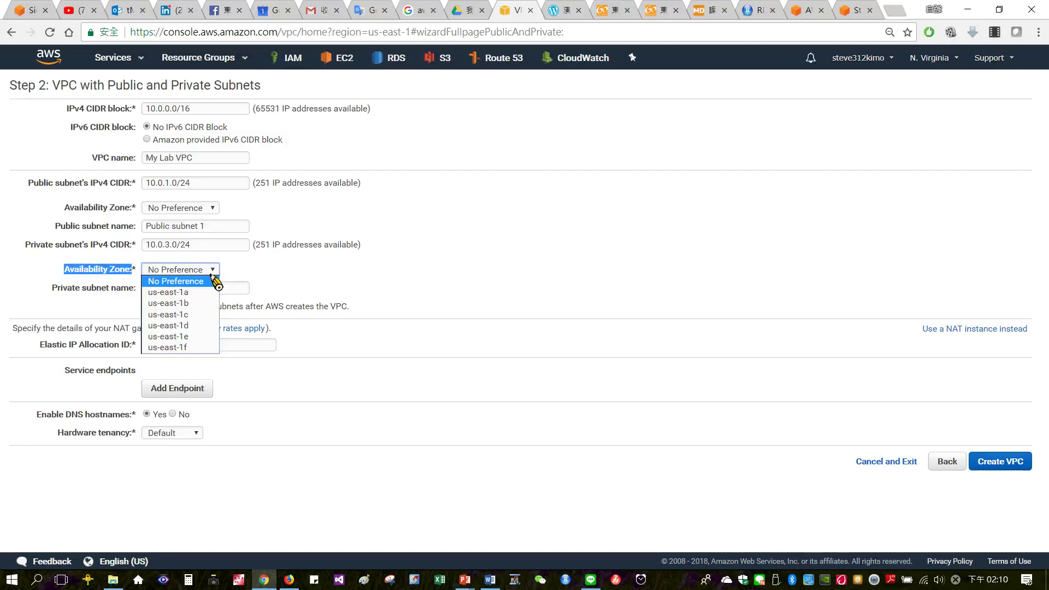
click(186, 293)
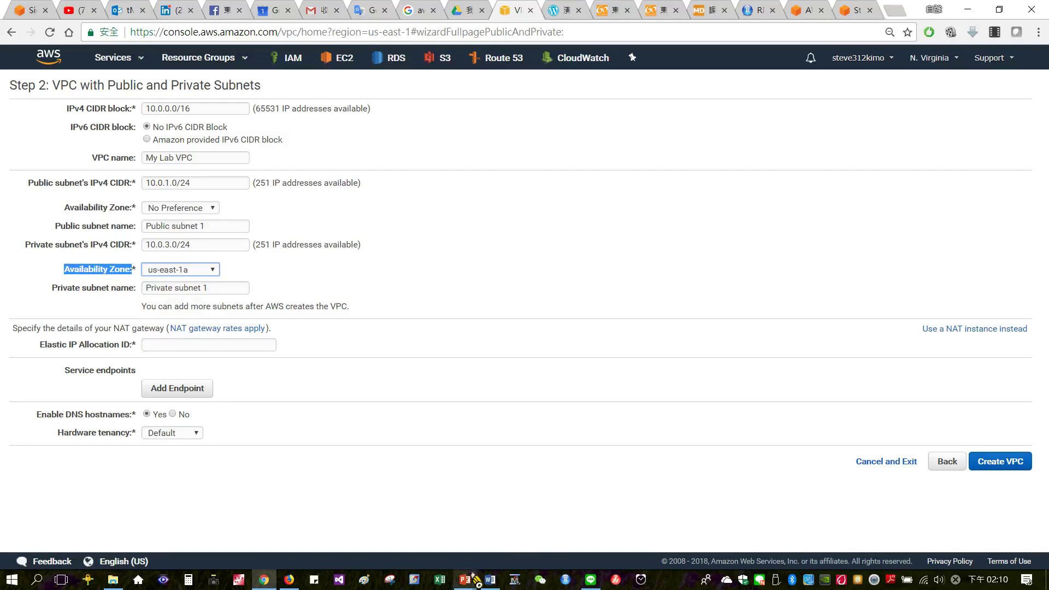
- Switch to PowerPoint to check the availability zones in the AWS icons.pptx diagram, and return to the AWS console
mouse_move(469, 584)
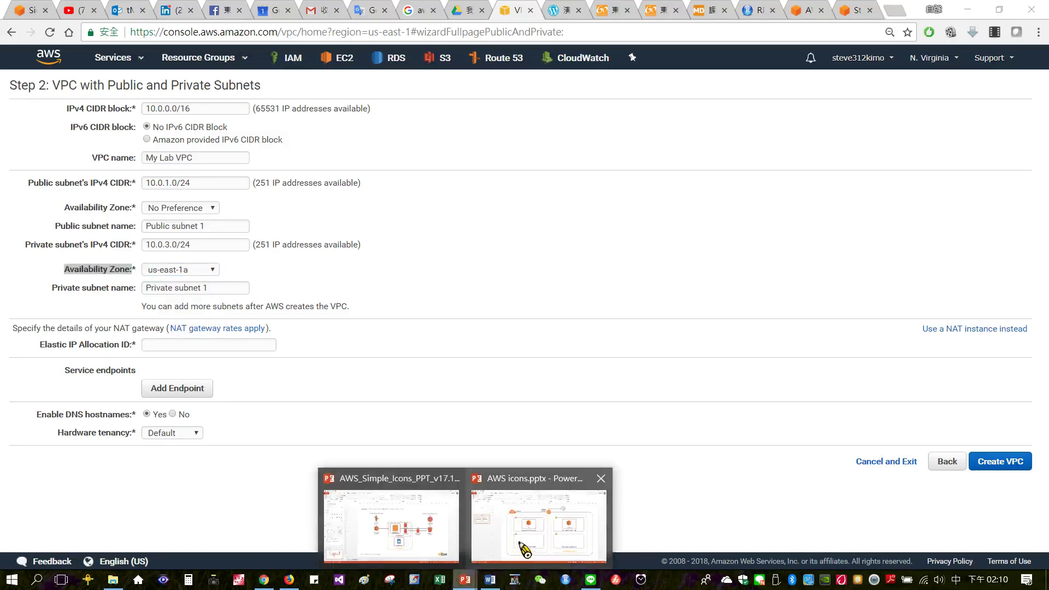
click(513, 524)
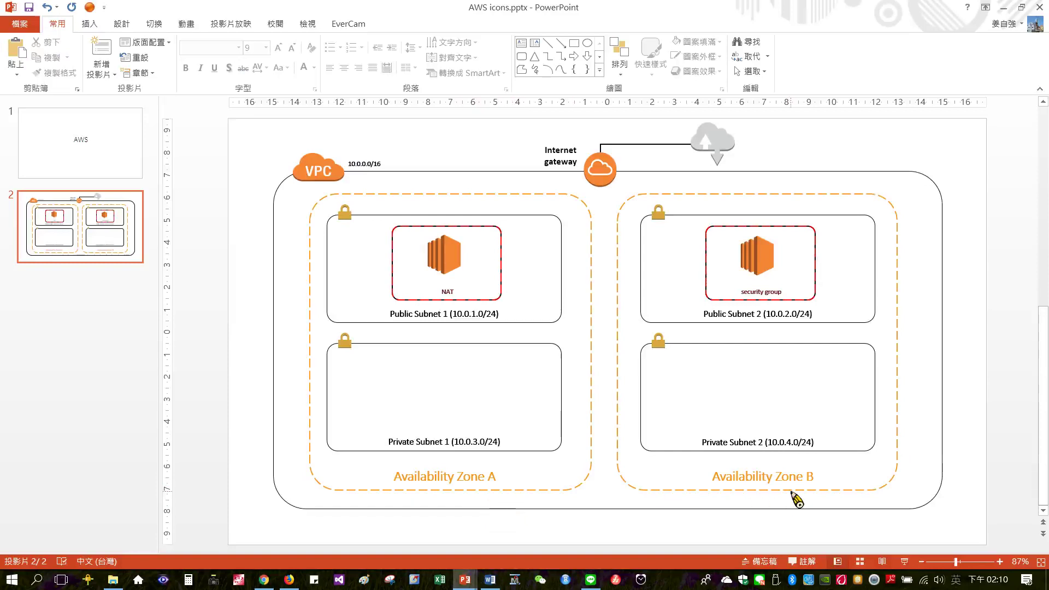
click(264, 579)
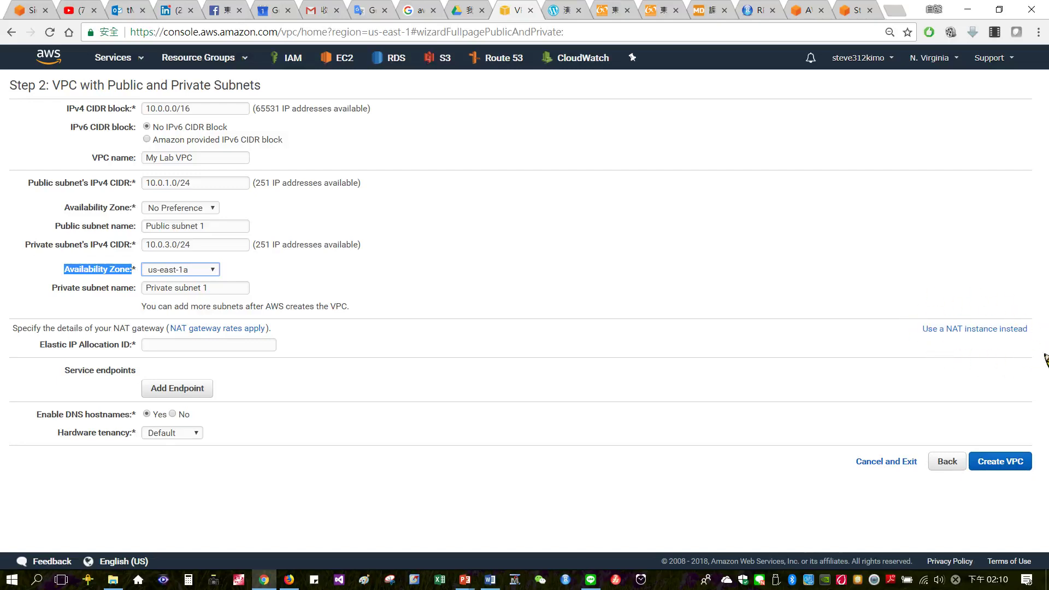
- Try to create the VPC with a NAT instance instead of a NAT gateway, using the LabWindowsServer key pair
click(984, 329)
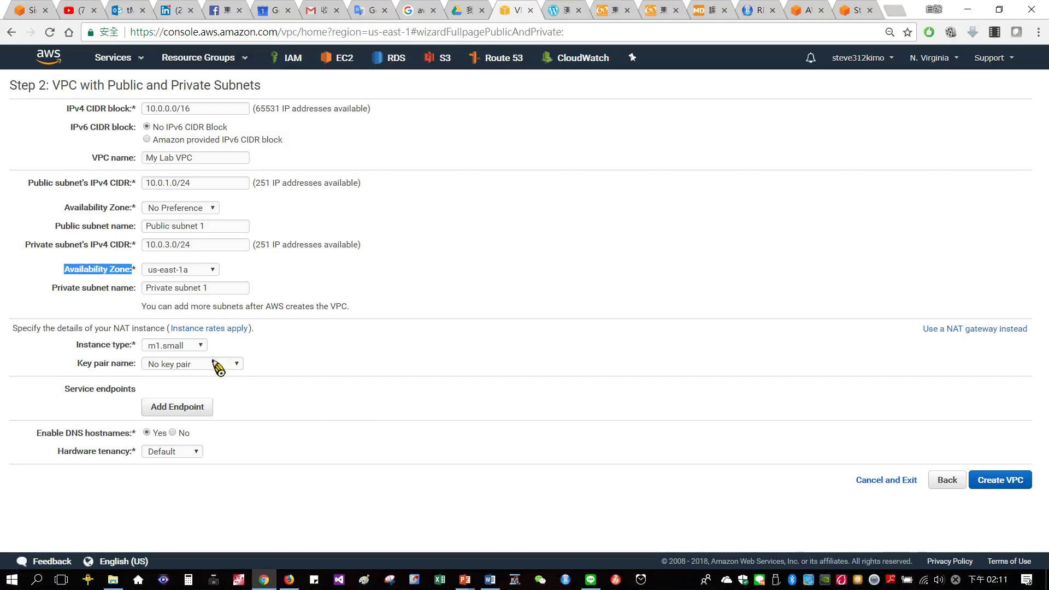
click(238, 364)
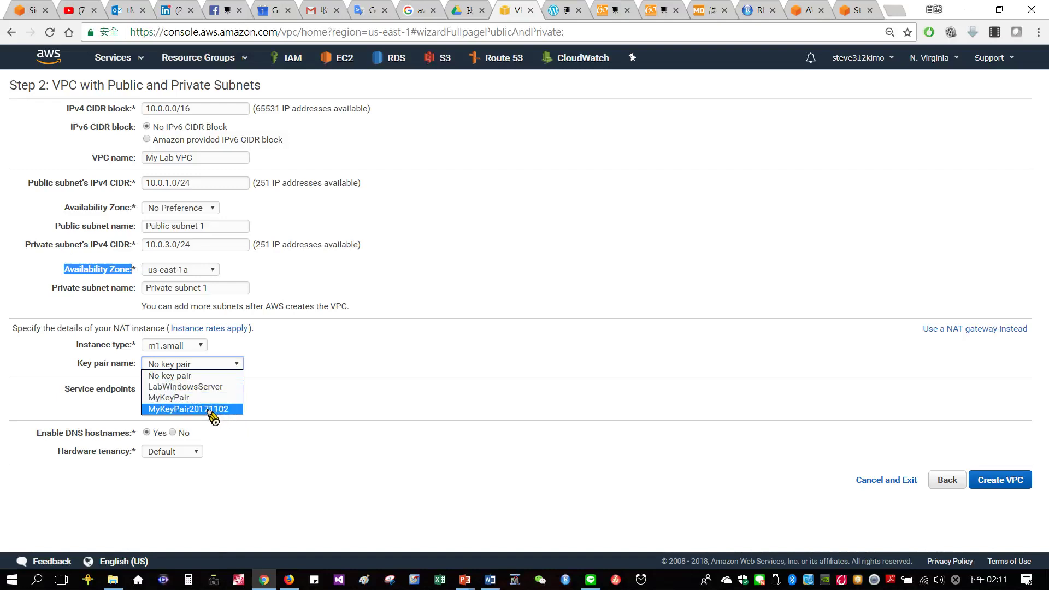
click(223, 388)
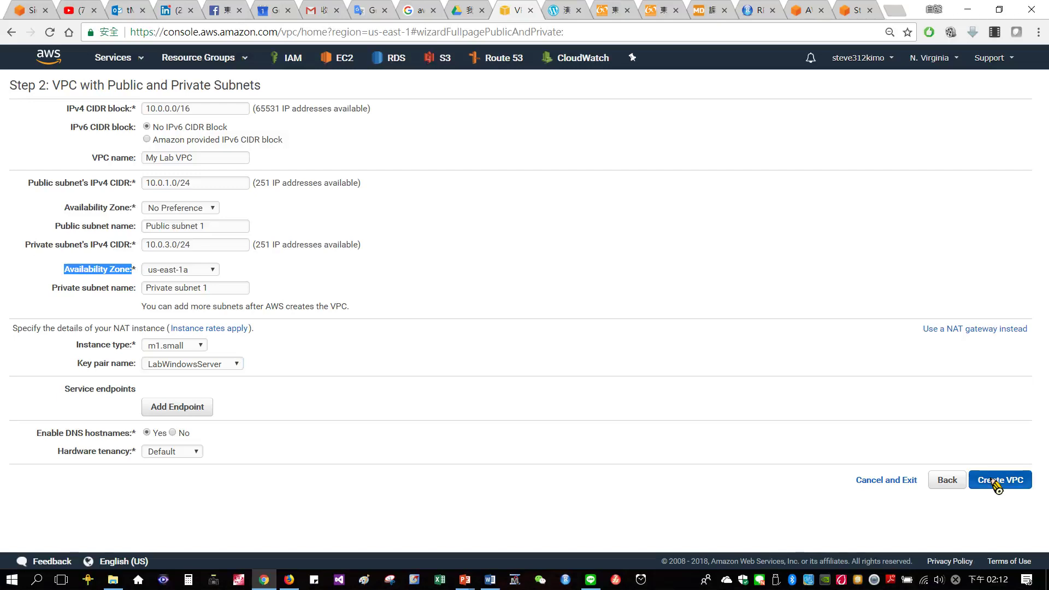
click(995, 482)
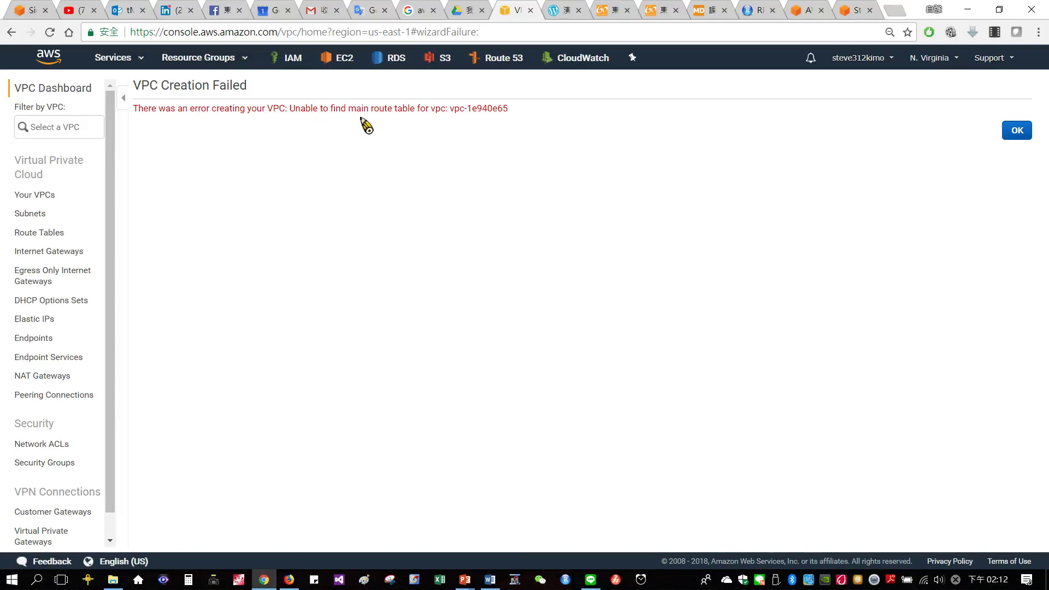
- Dismiss the VPC creation result and inspect the 10.0.0.0/16 entry in the list of VPCs
click(1016, 131)
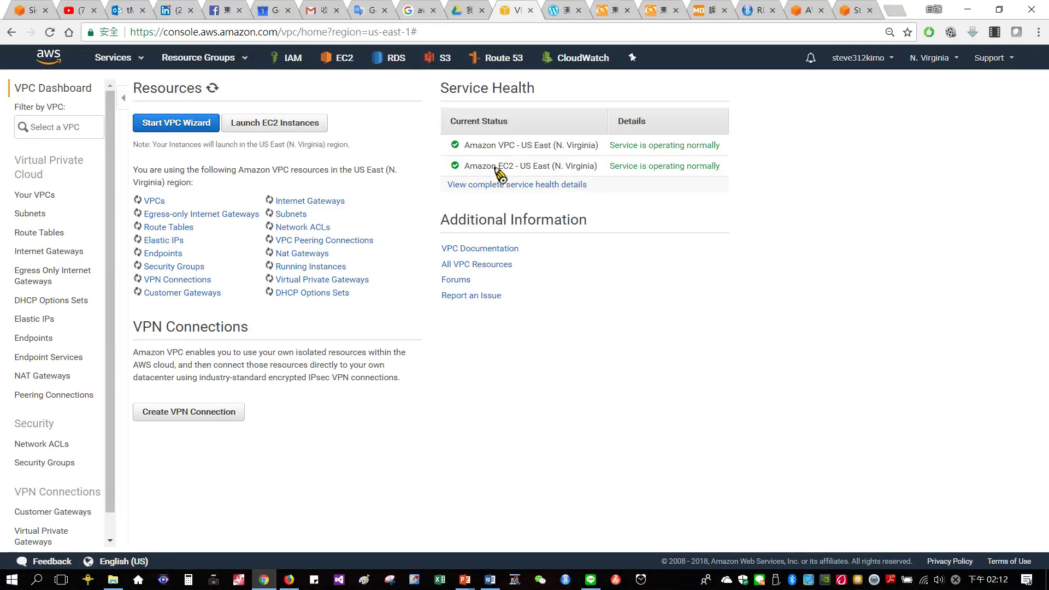
click(143, 212)
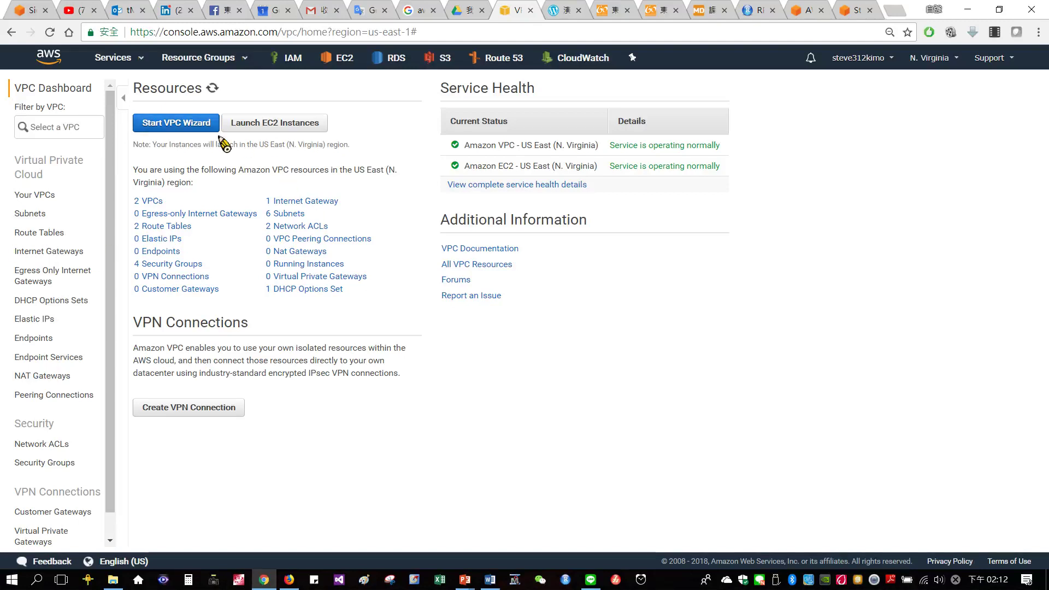
click(157, 203)
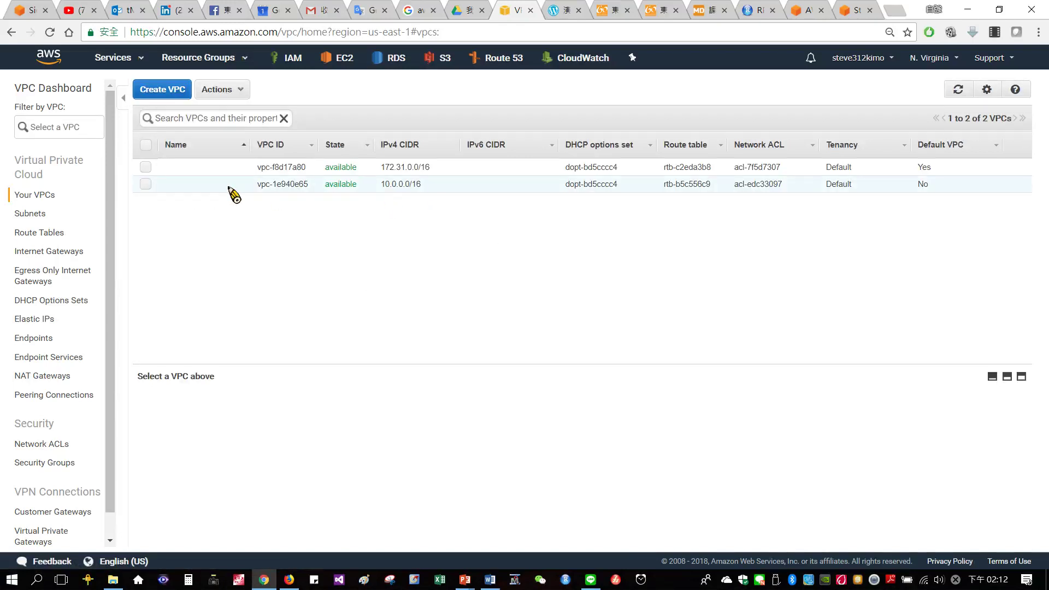
click(183, 188)
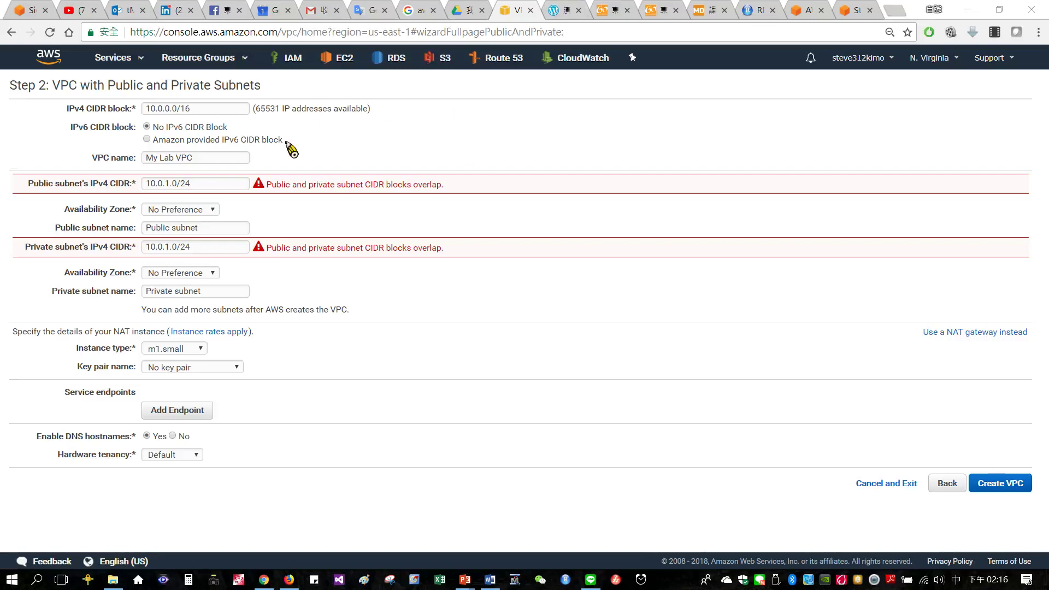
- Set the public subnet's Availability Zone to us-east-1a and its name to Public subnet 1
mouse_move(129, 192)
click(214, 211)
click(195, 231)
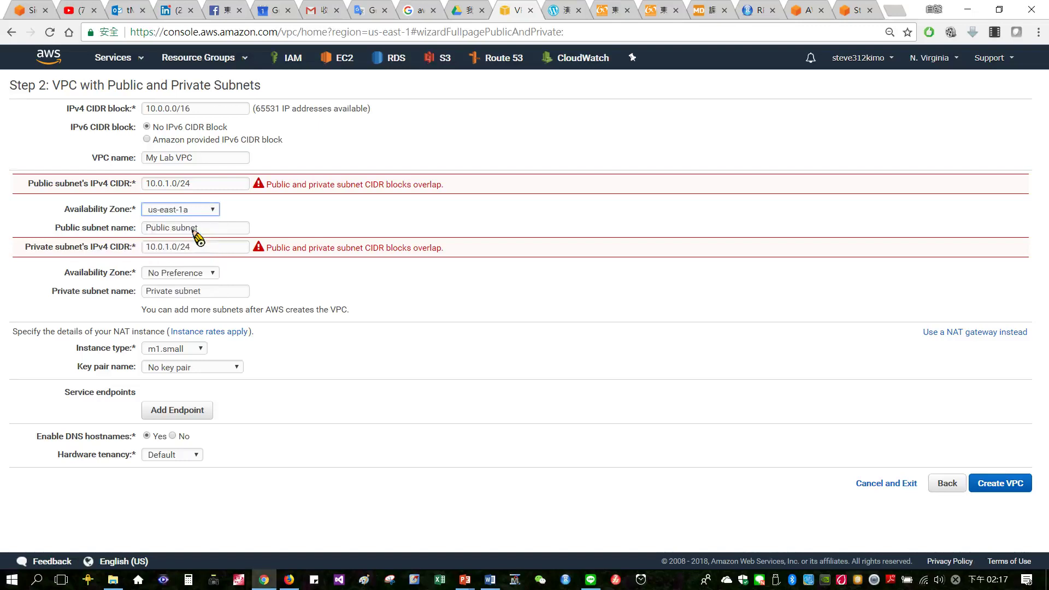
click(218, 230)
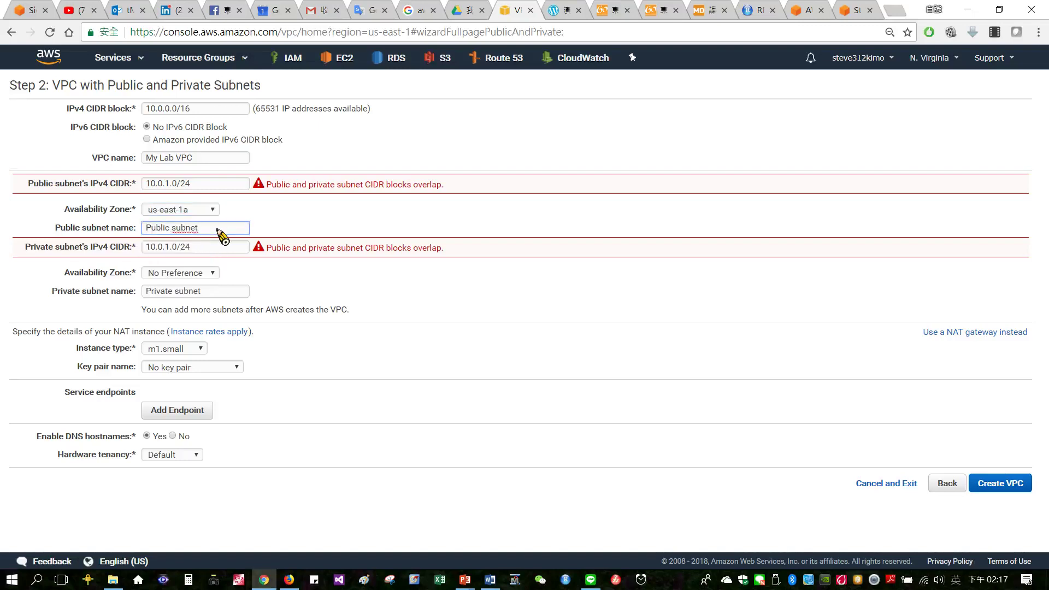
text(1)
- Set the private subnet's IPv4 CIDR to 10.0.3.0/24 and its Availability Zone to us-east-1a
click(172, 248)
key(BackSpace)
key(BackSpace)
text(3.)
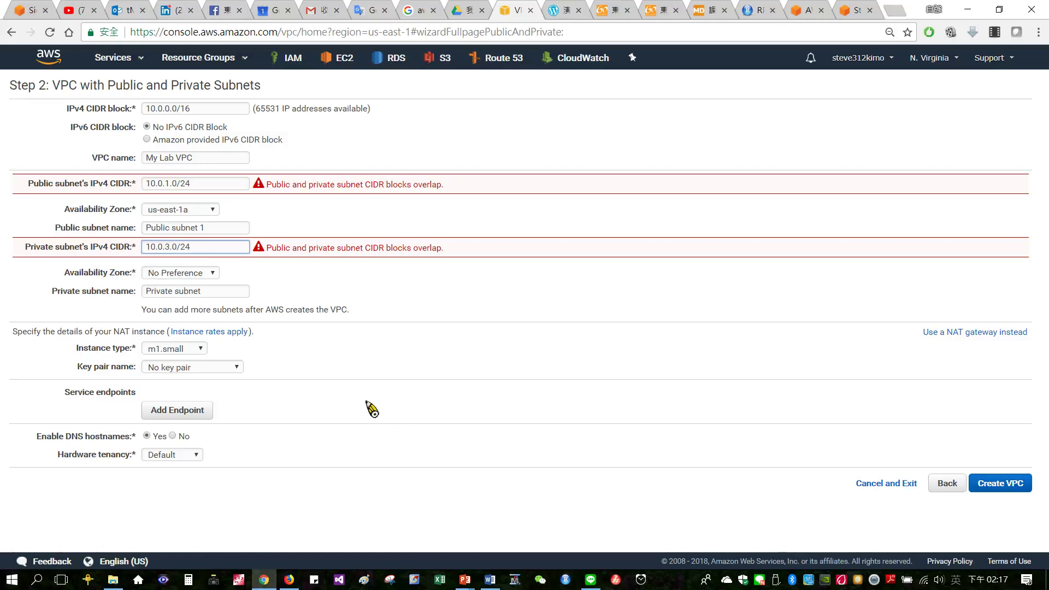
click(206, 274)
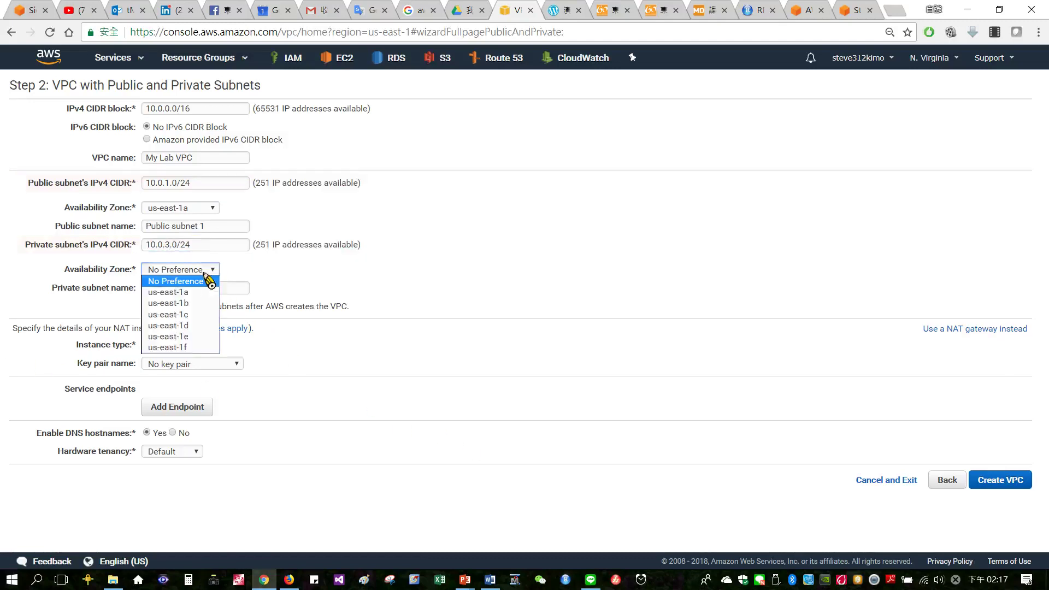
click(186, 292)
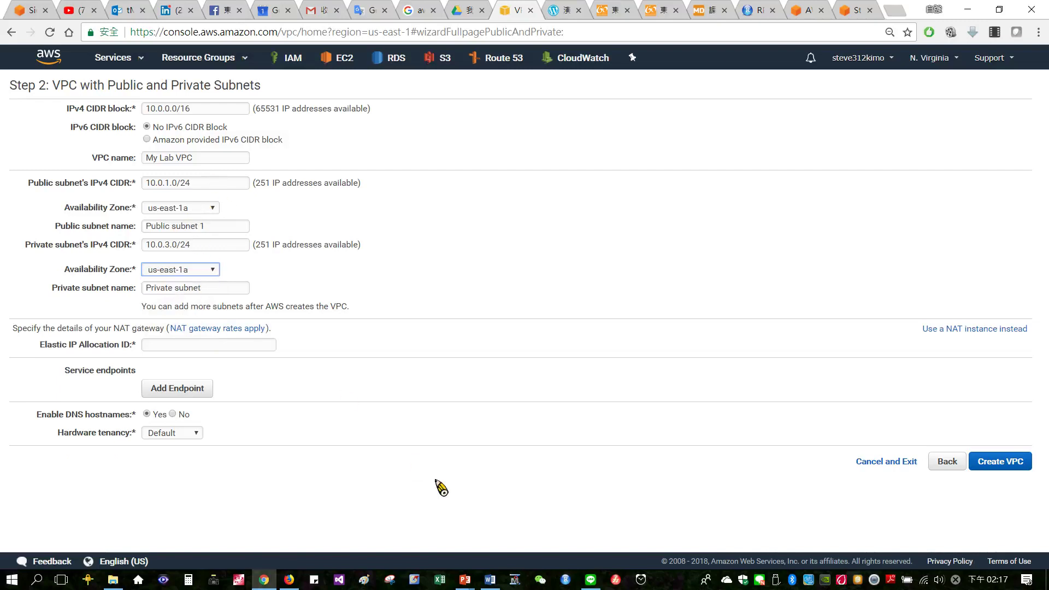
- Switch to PowerPoint to check the private subnet's name in the AWS icons.pptx diagram, and return to the AWS console
mouse_move(479, 583)
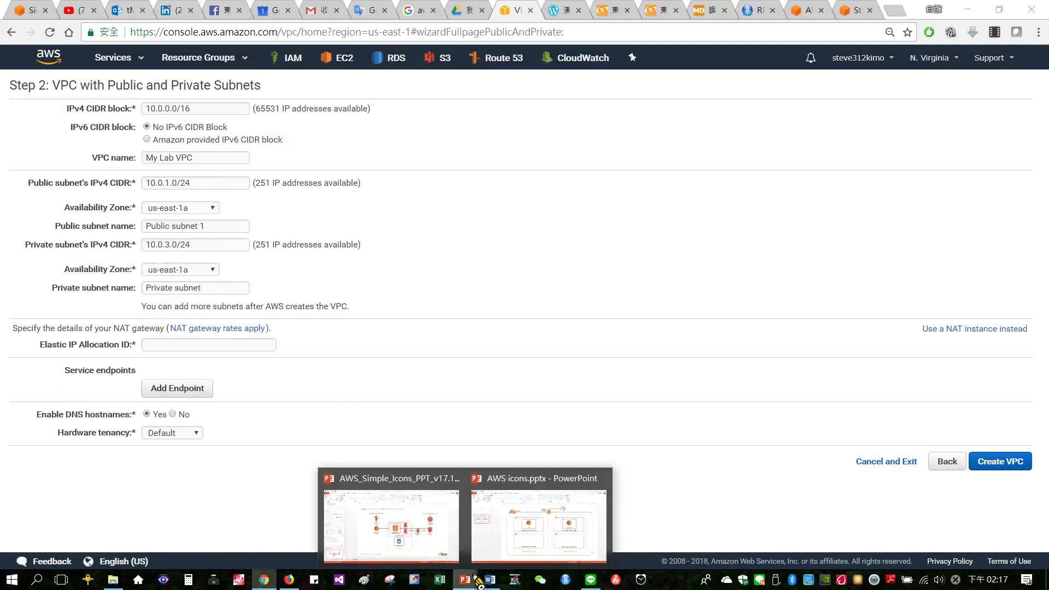
click(553, 531)
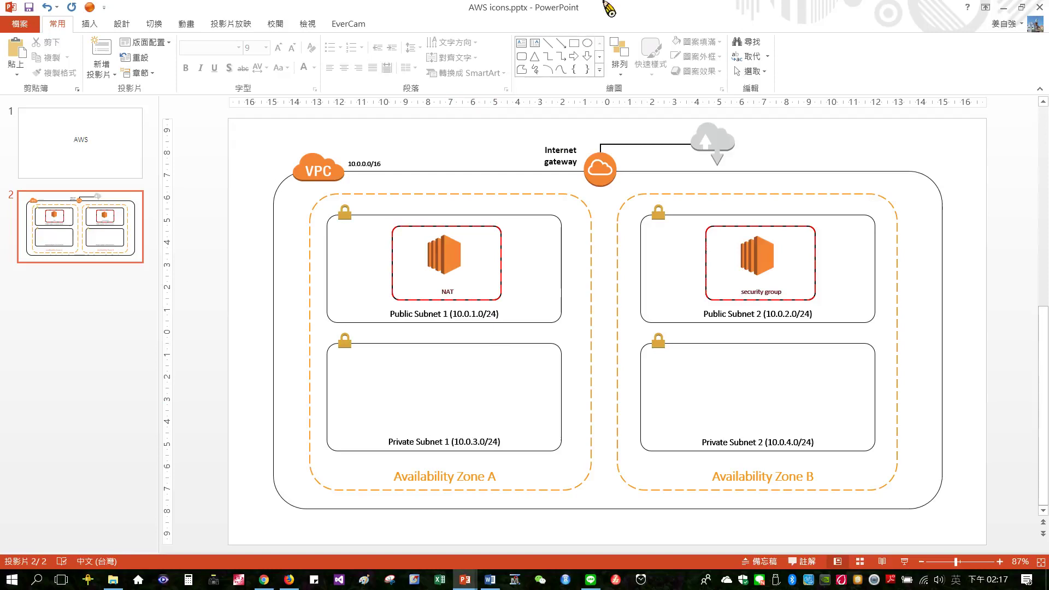
mouse_move(608, 8)
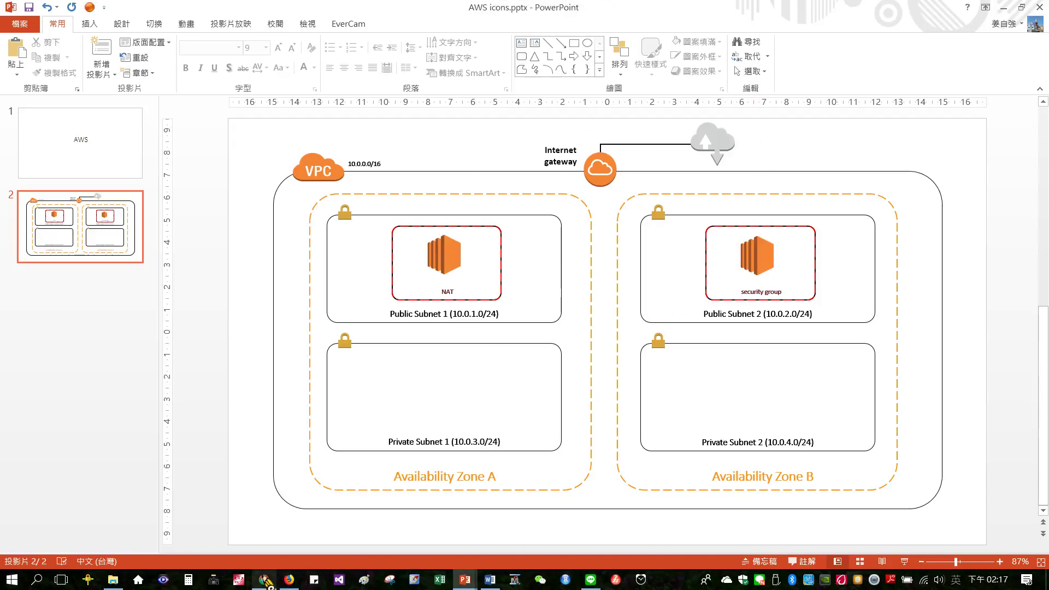
click(265, 580)
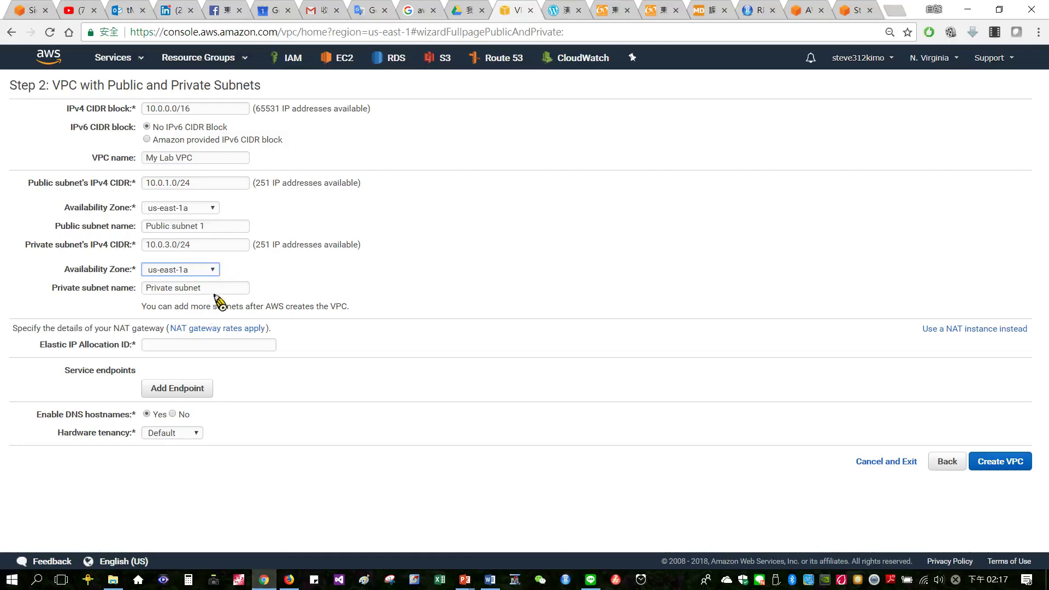
- Name the private subnet Private subnet 1 and use a NAT instance instead of a NAT gateway
click(218, 288)
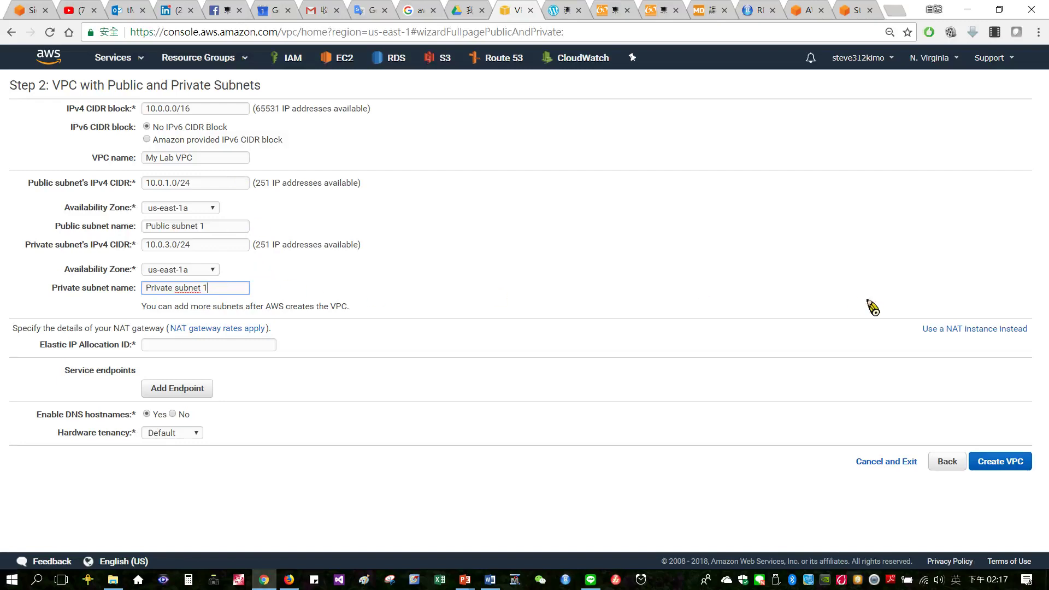
click(962, 335)
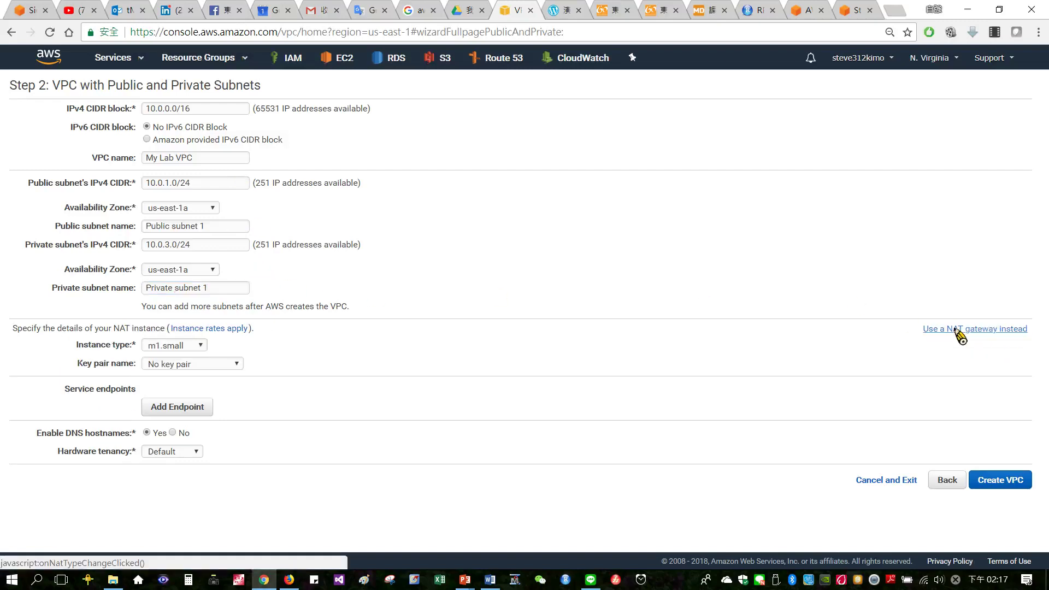
- Try to create the VPC using the LabWindowsServer key pair for the NAT instance
click(229, 363)
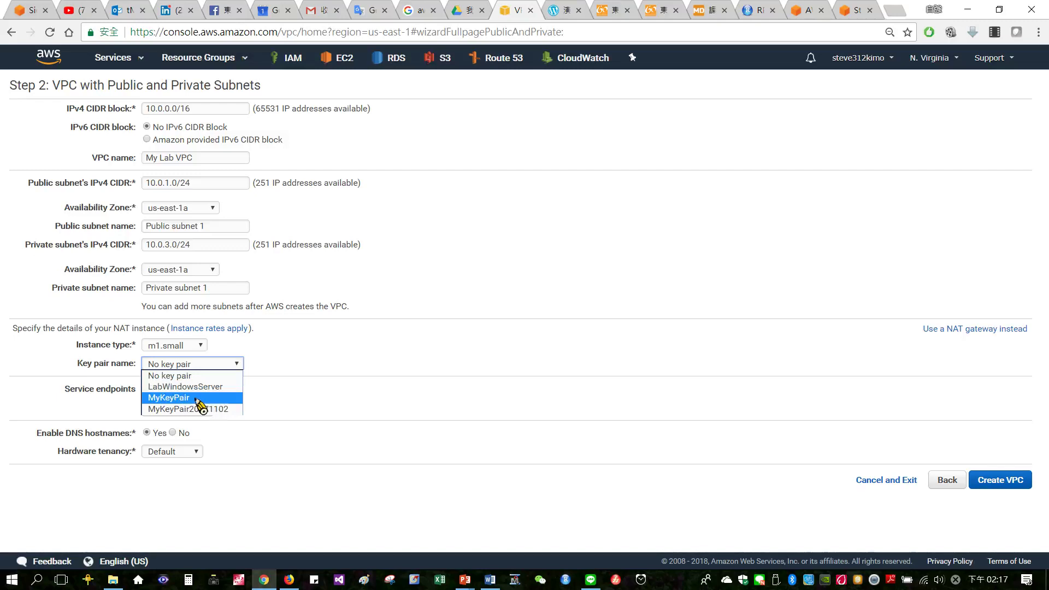
click(195, 387)
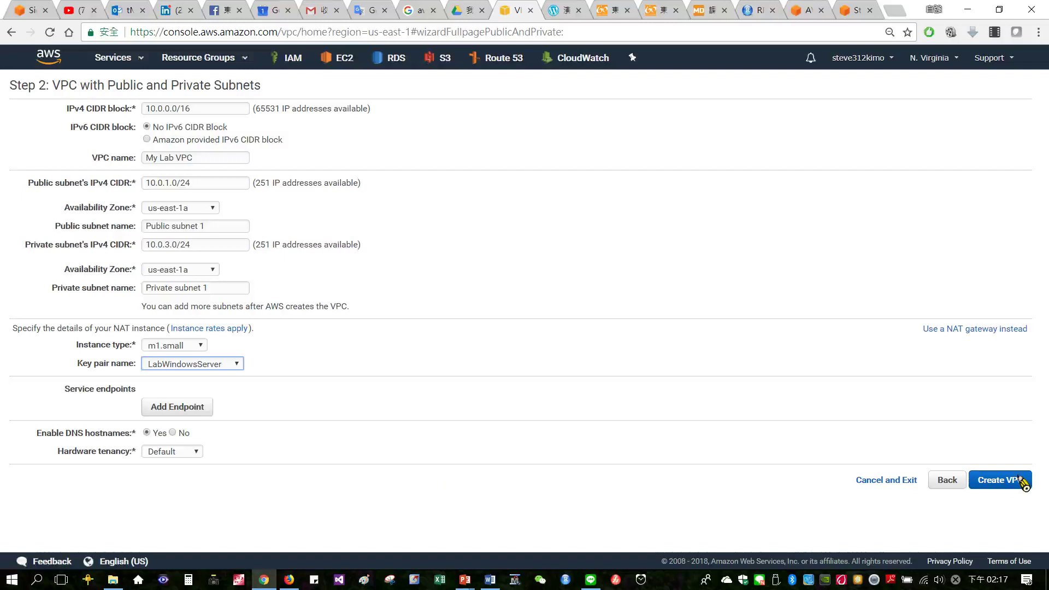
click(1005, 488)
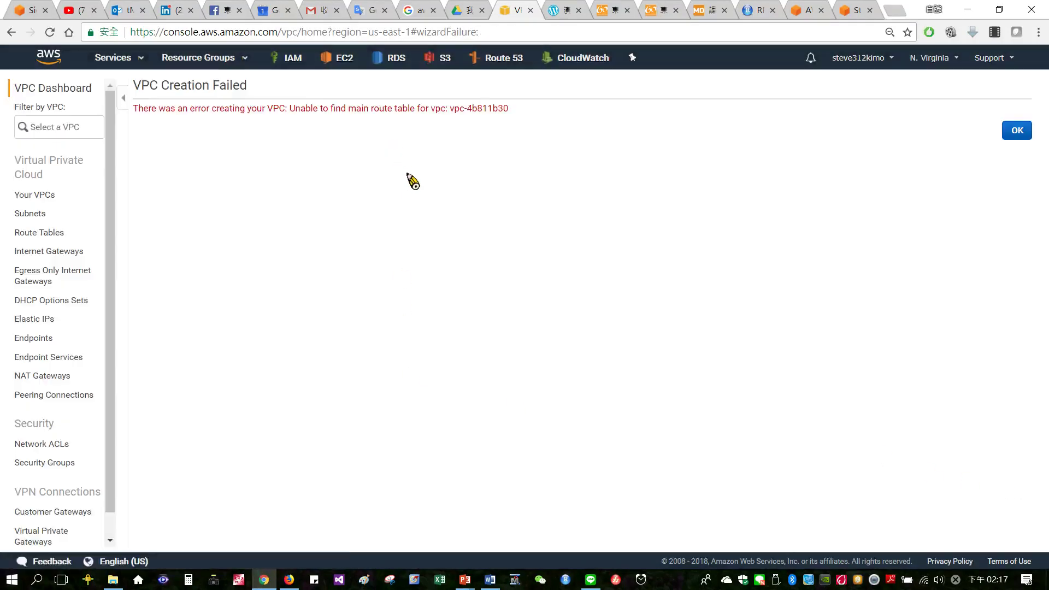
click(50, 55)
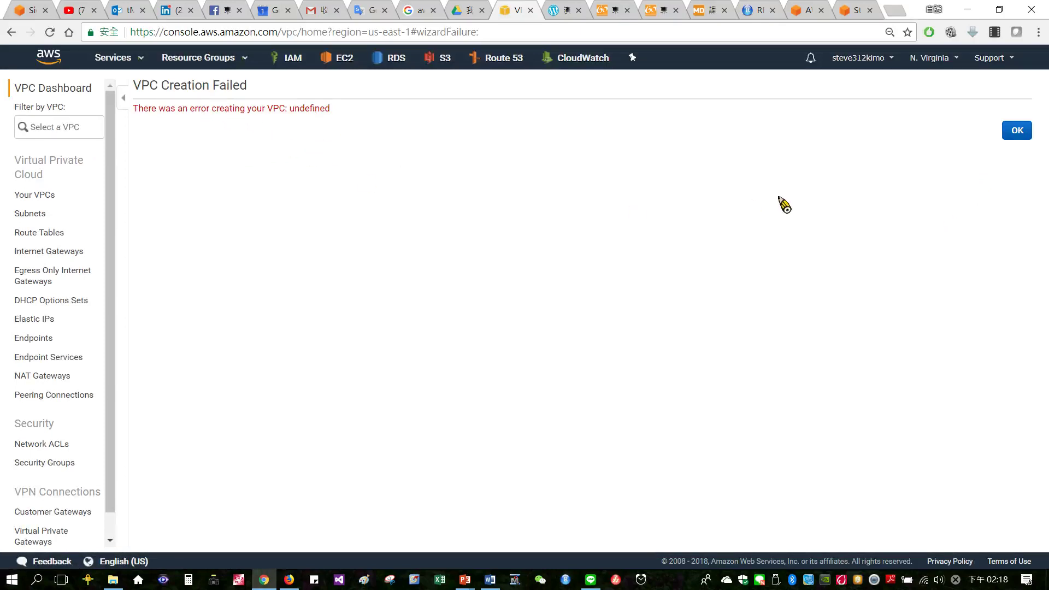
click(1016, 130)
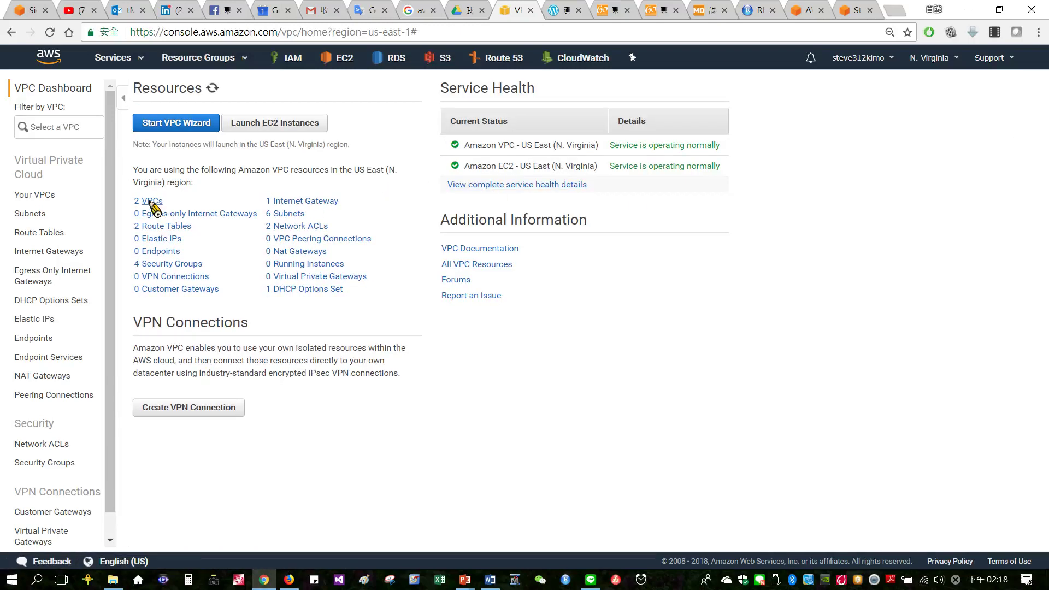
- Start the VPC Wizard with the VPC with Public and Private Subnets configuration and name the VPC My Lab VPC 2
click(188, 127)
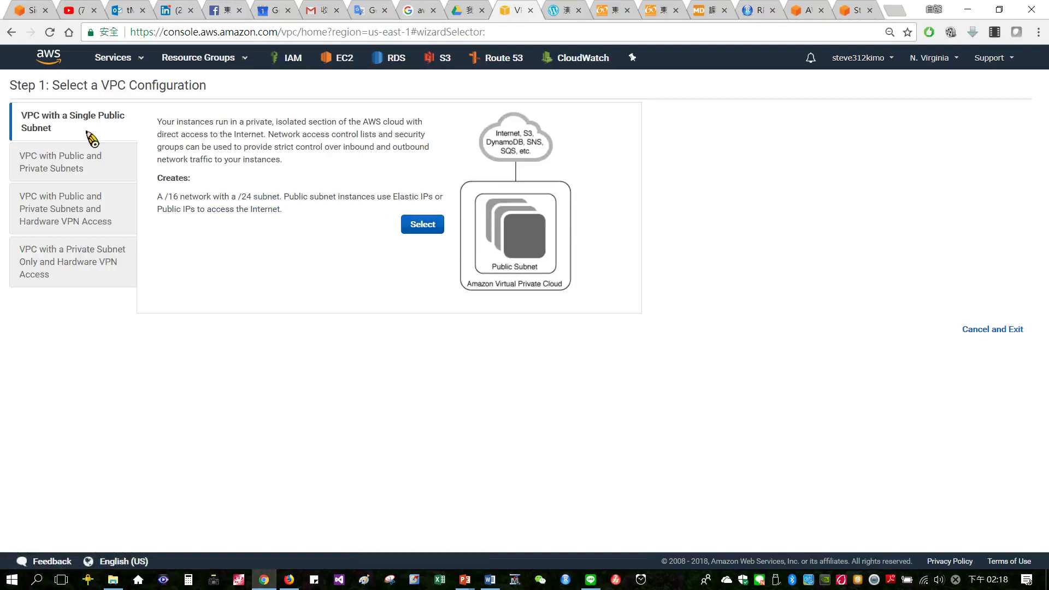
click(61, 170)
click(424, 250)
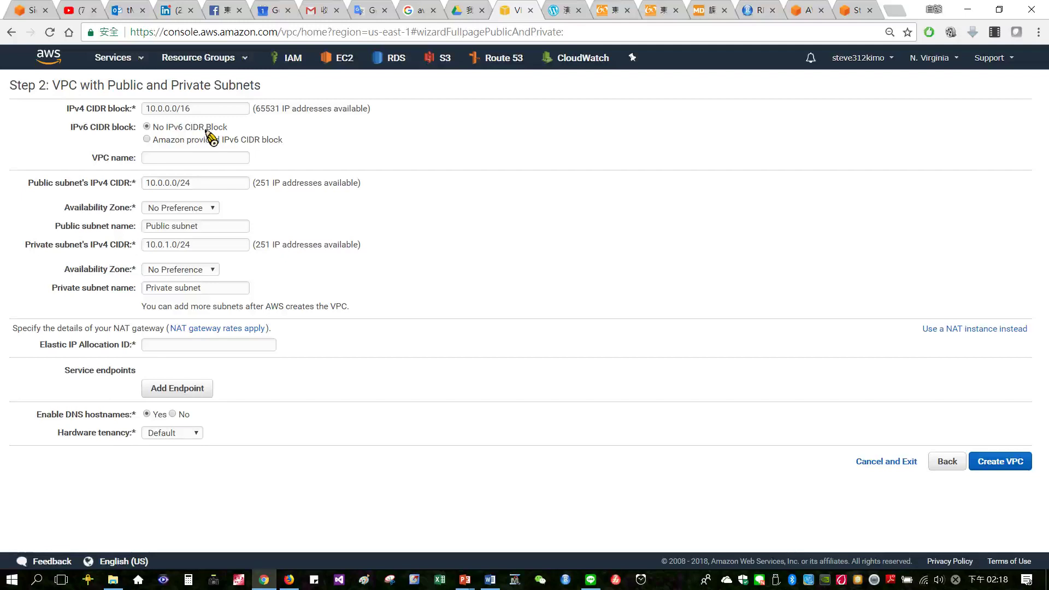
click(182, 160)
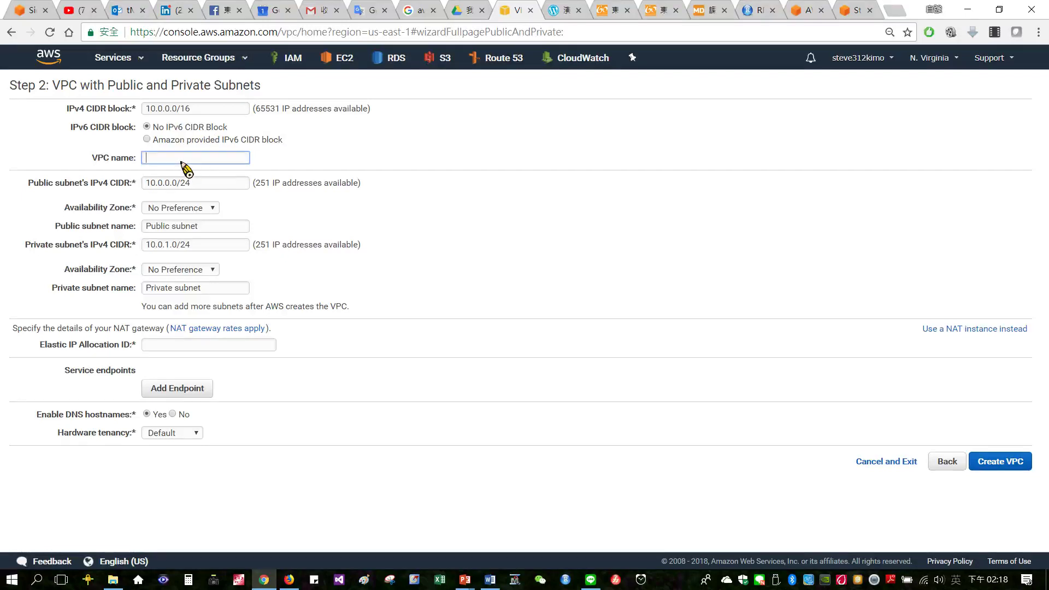
text(My La)
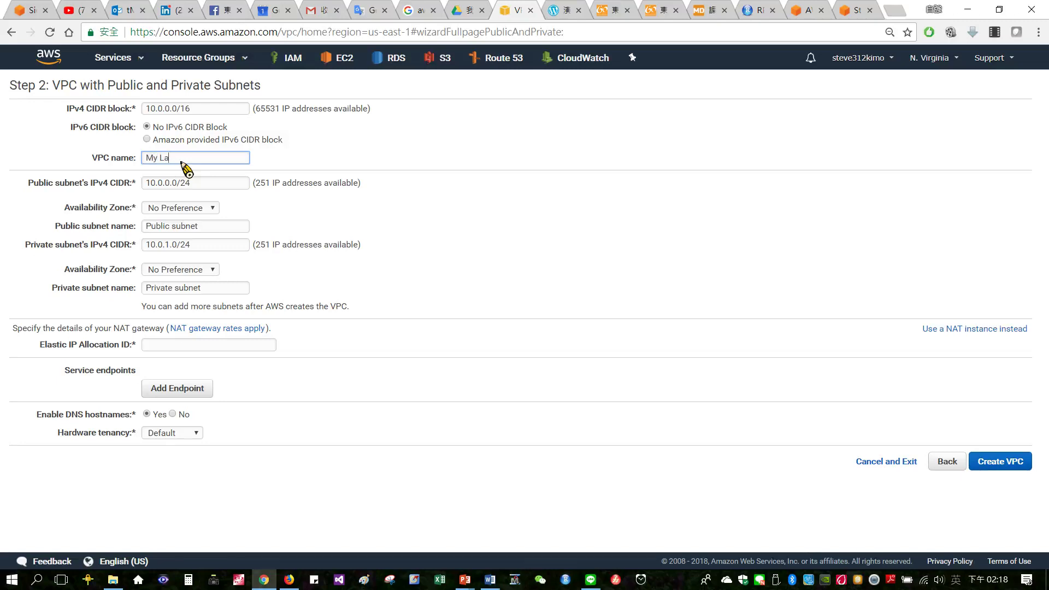
text(b VPV)
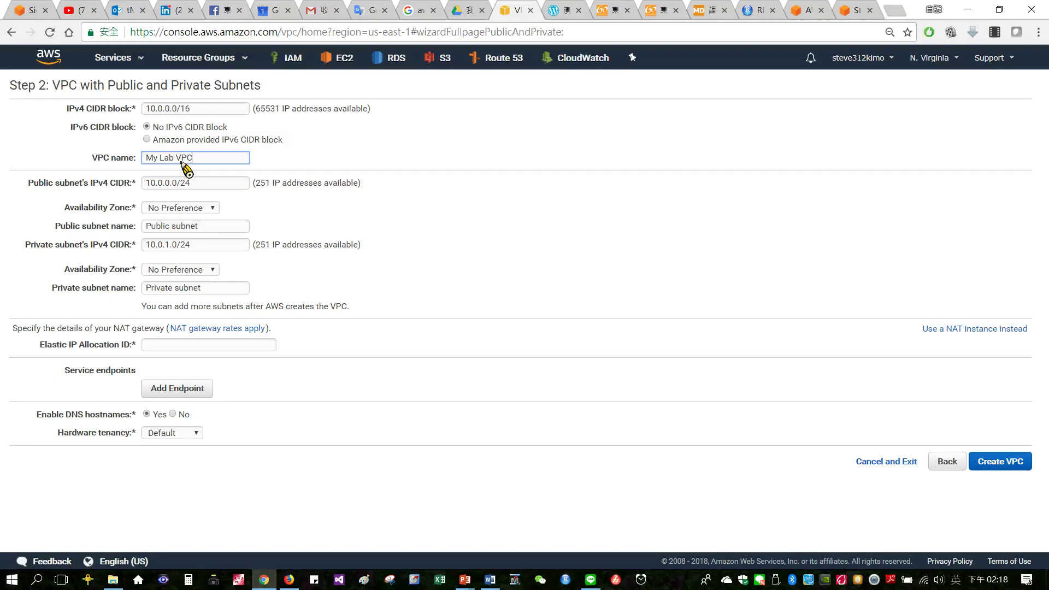
text(C 2)
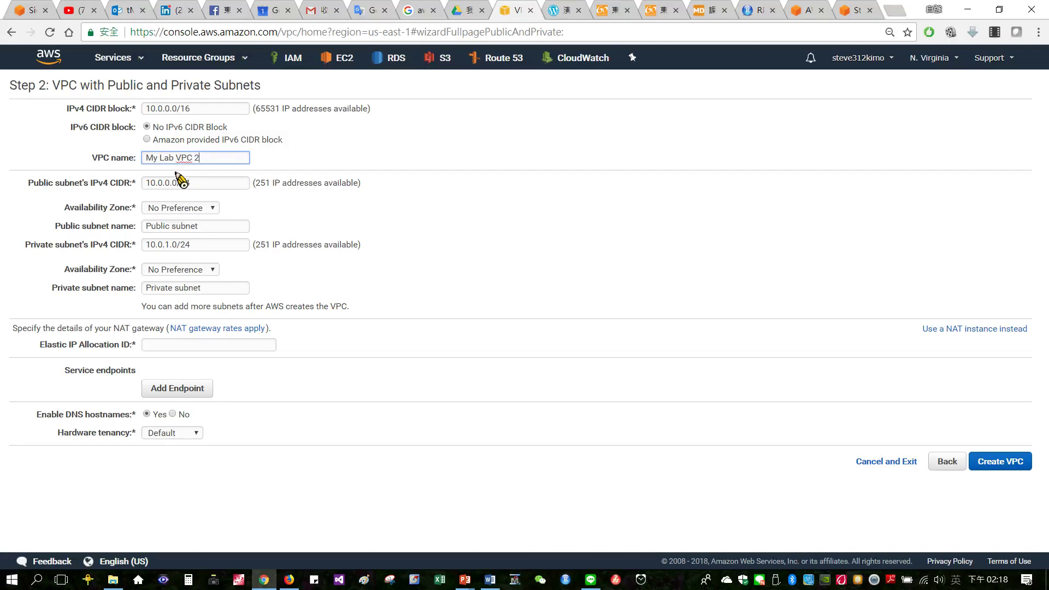
- Set the public subnet's IPv4 CIDR to 10.0.1.0/24, its Availability Zone to us-east-1a and its name to Public subnet 1
click(170, 184)
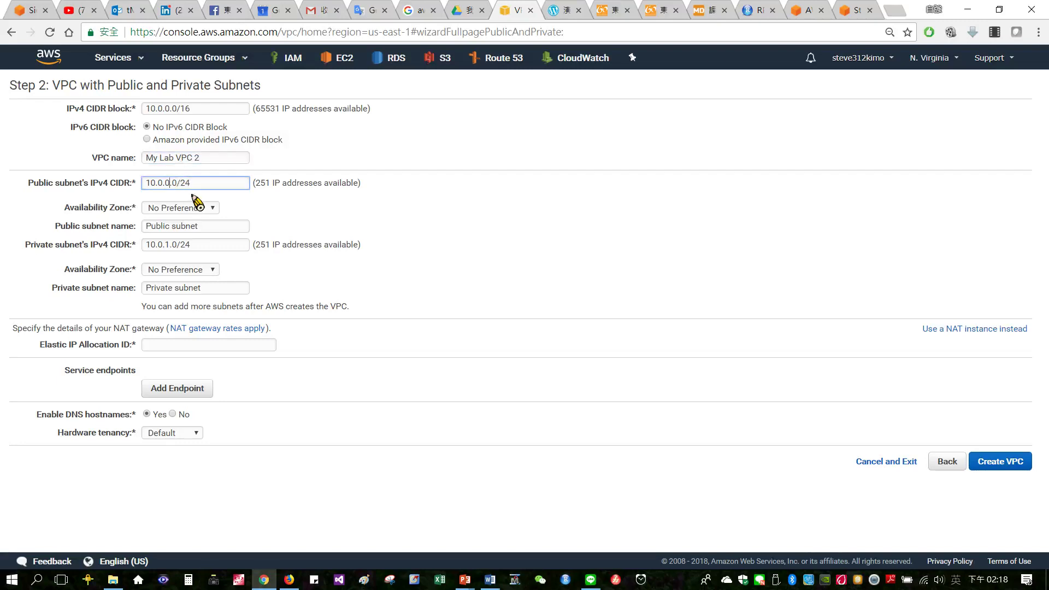
key(BackSpace)
text(1)
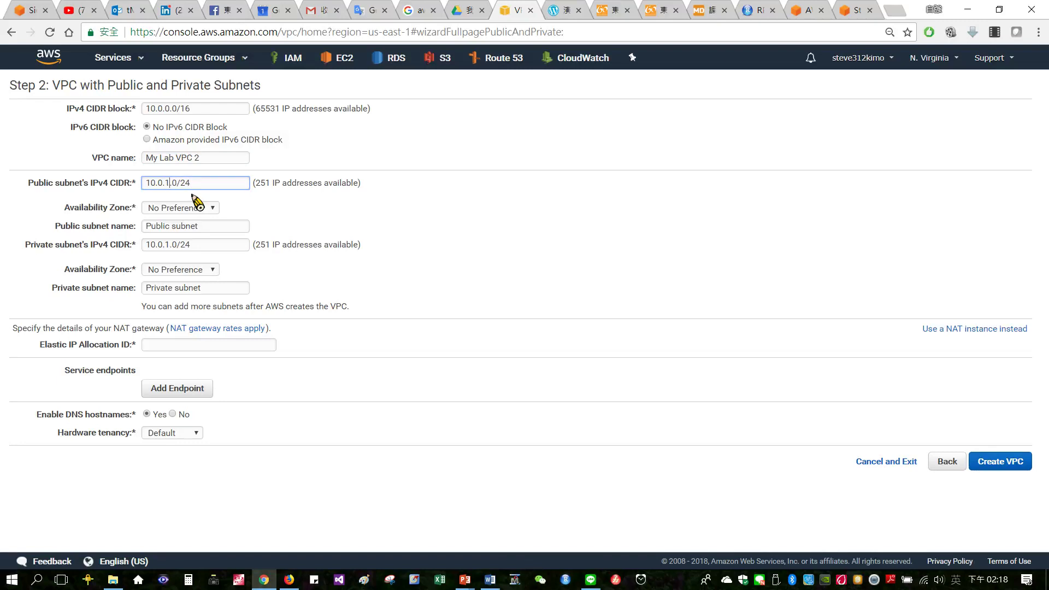
click(211, 210)
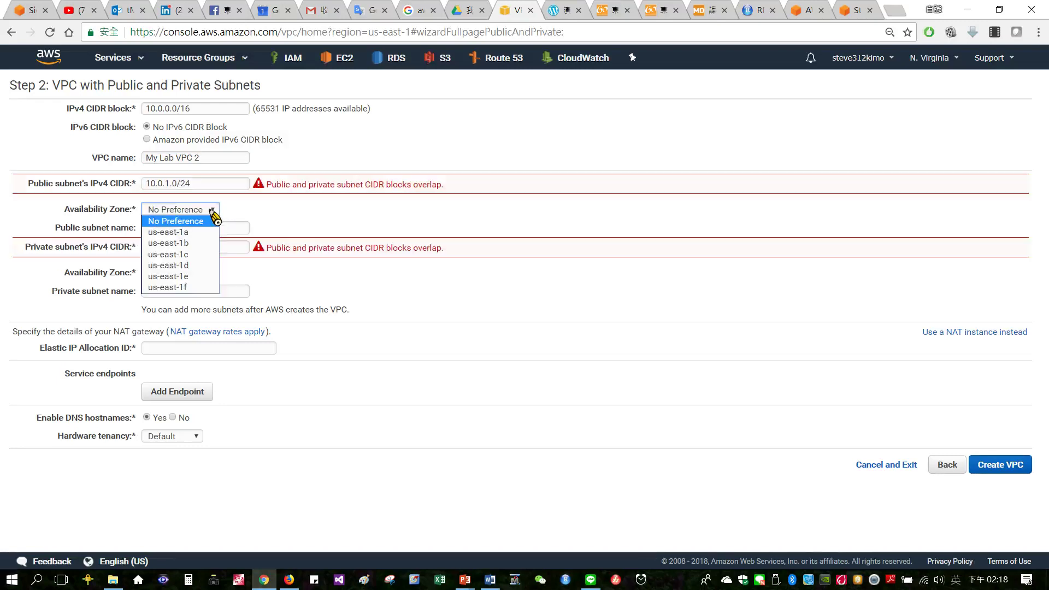
click(193, 233)
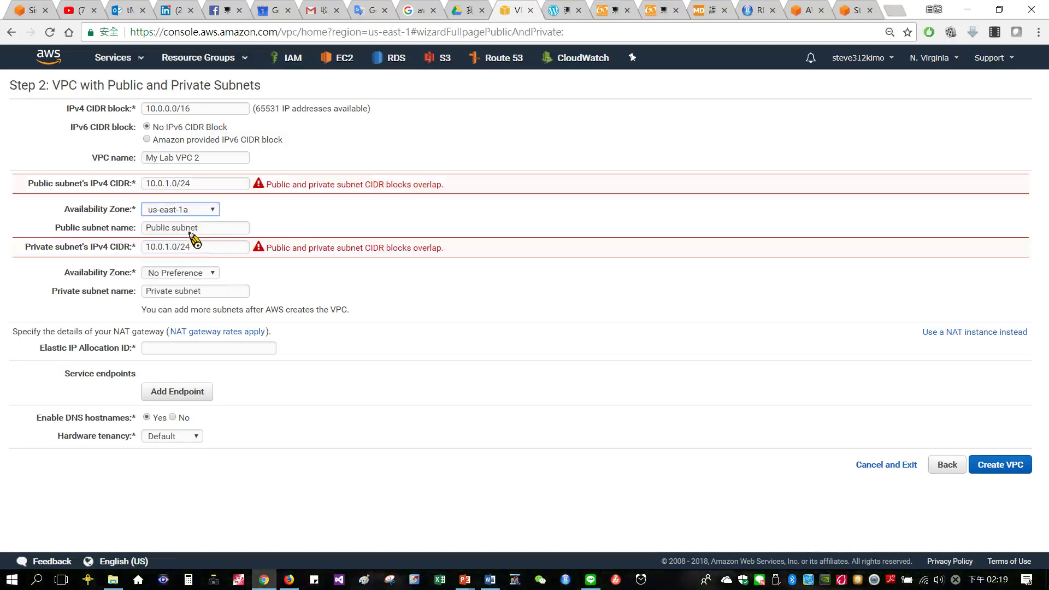
click(229, 228)
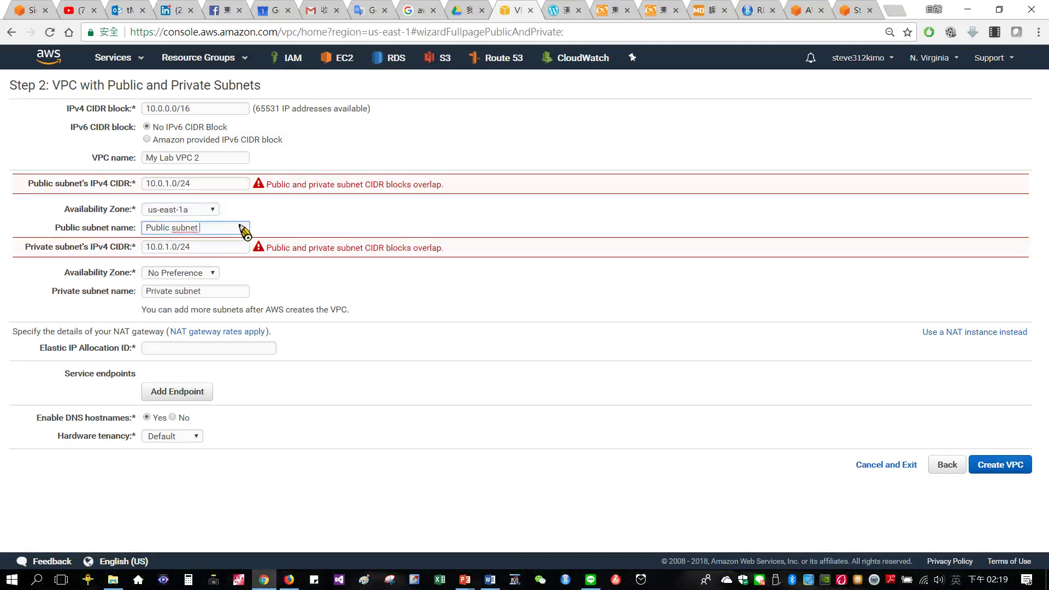
text(1)
- Set the private subnet's IPv4 CIDR to 10.0.3.0/24, its Availability Zone to us-east-1a and its name to Private subnet 1
click(171, 251)
key(BackSpace)
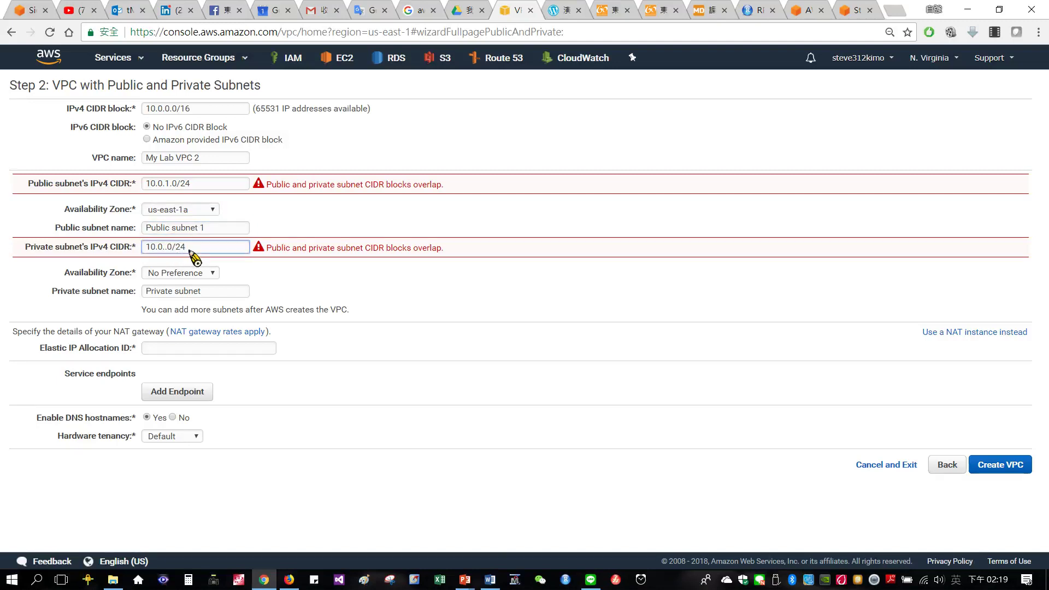
text(3)
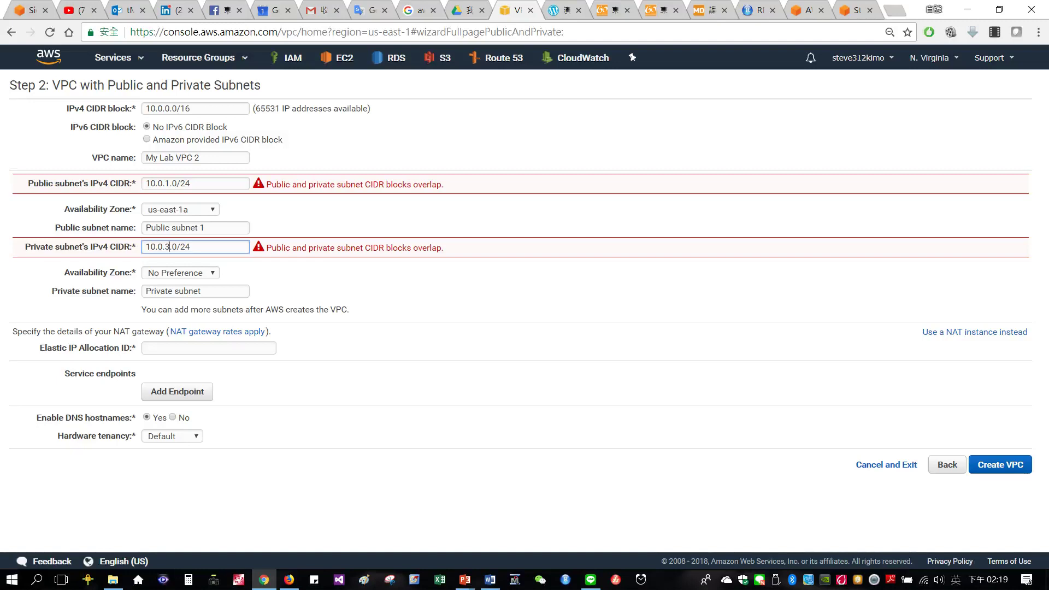
click(208, 275)
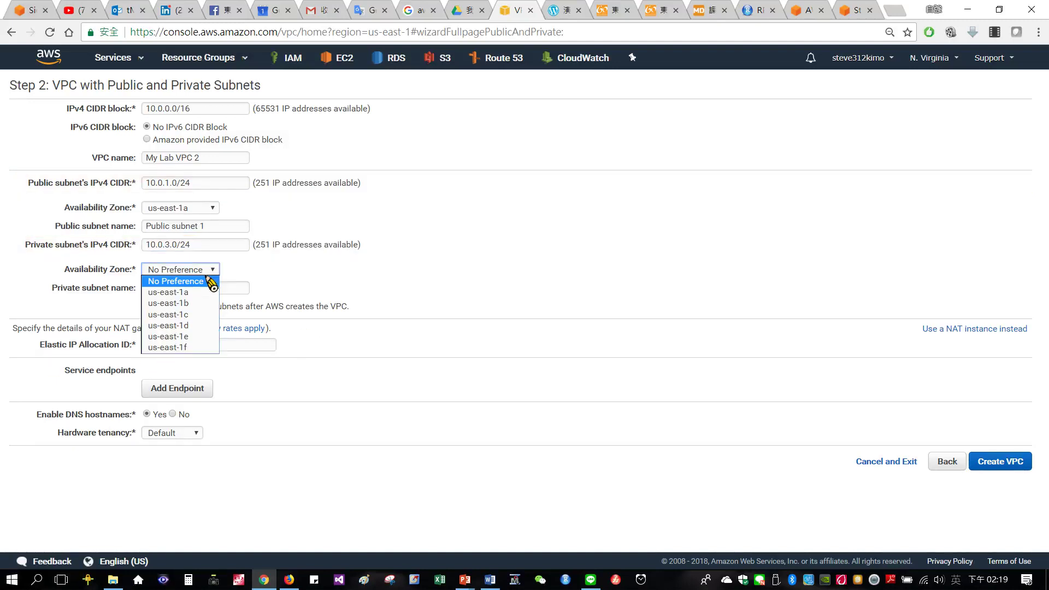
click(199, 292)
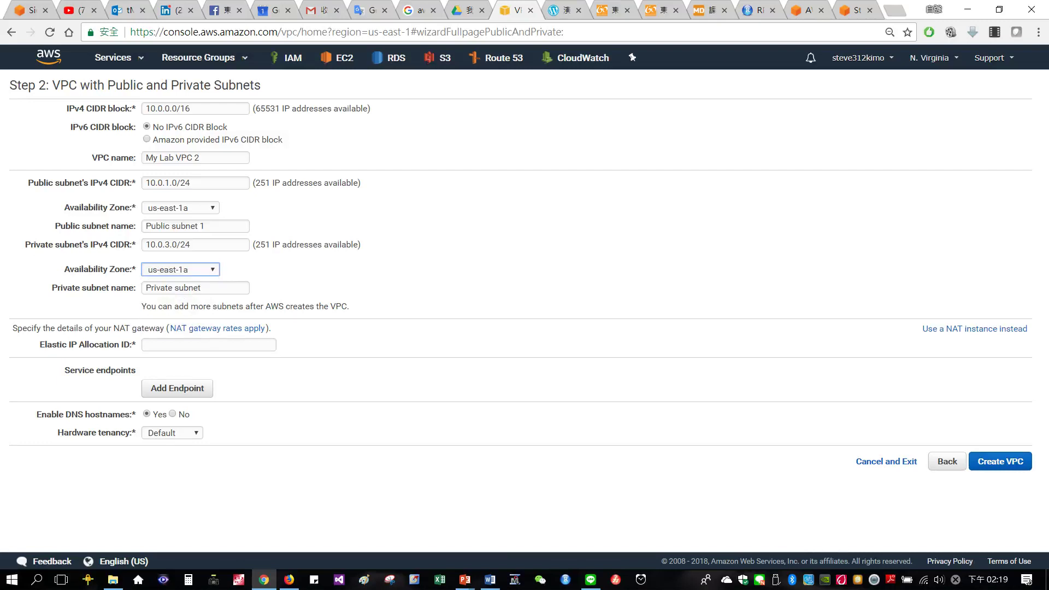
click(215, 288)
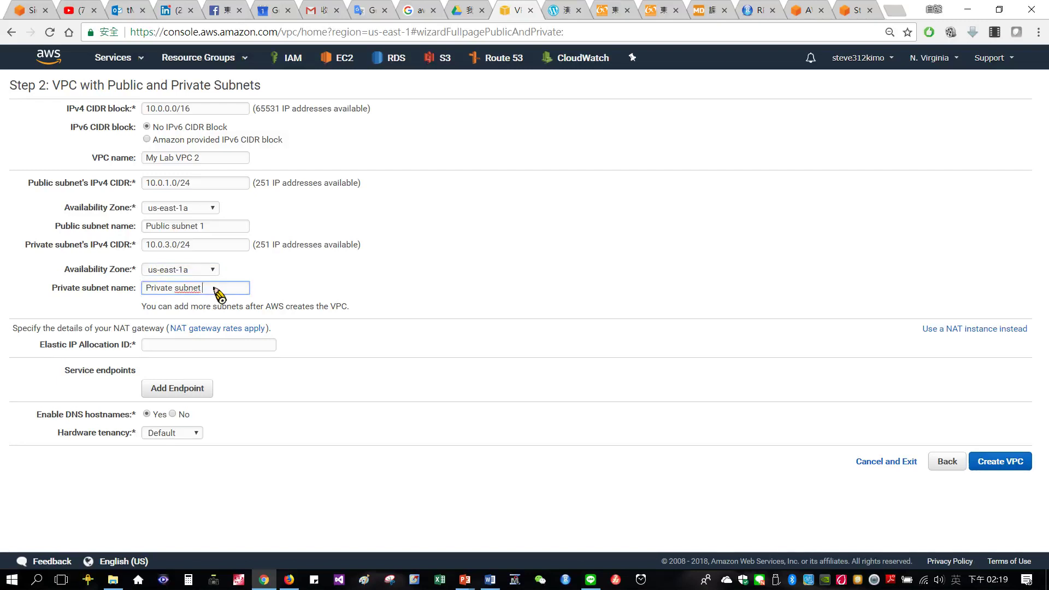
text(1)
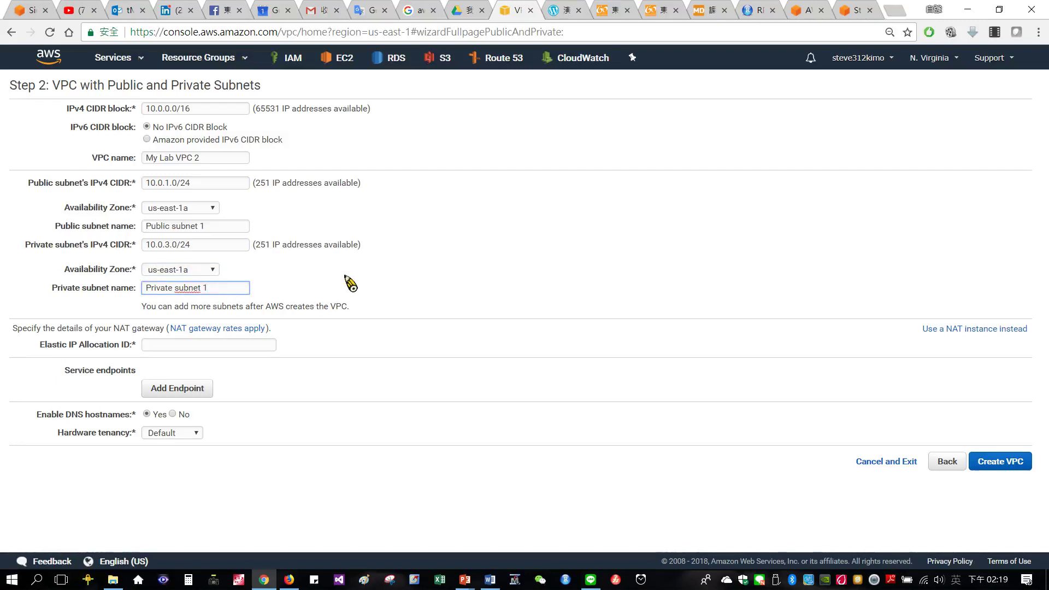
- Use a NAT instance instead of a NAT gateway and create the VPC
click(955, 330)
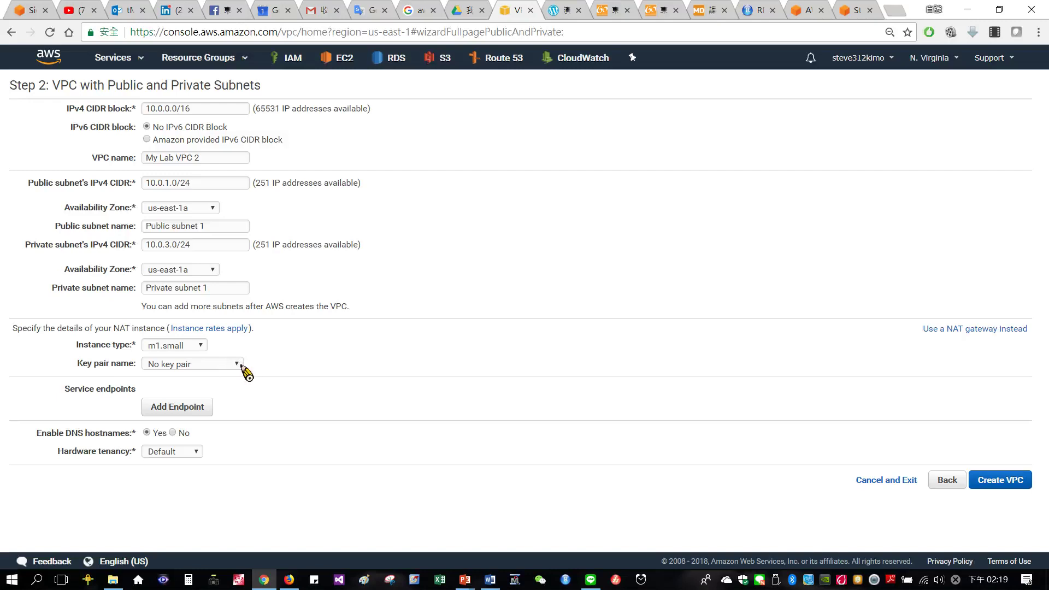
key(alt+Tab)
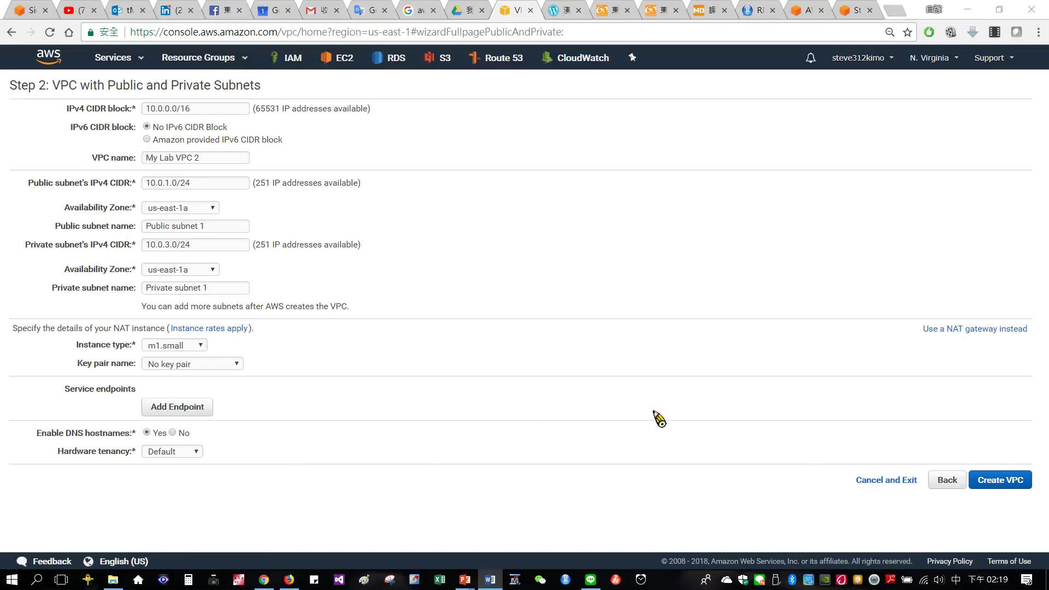
click(1006, 484)
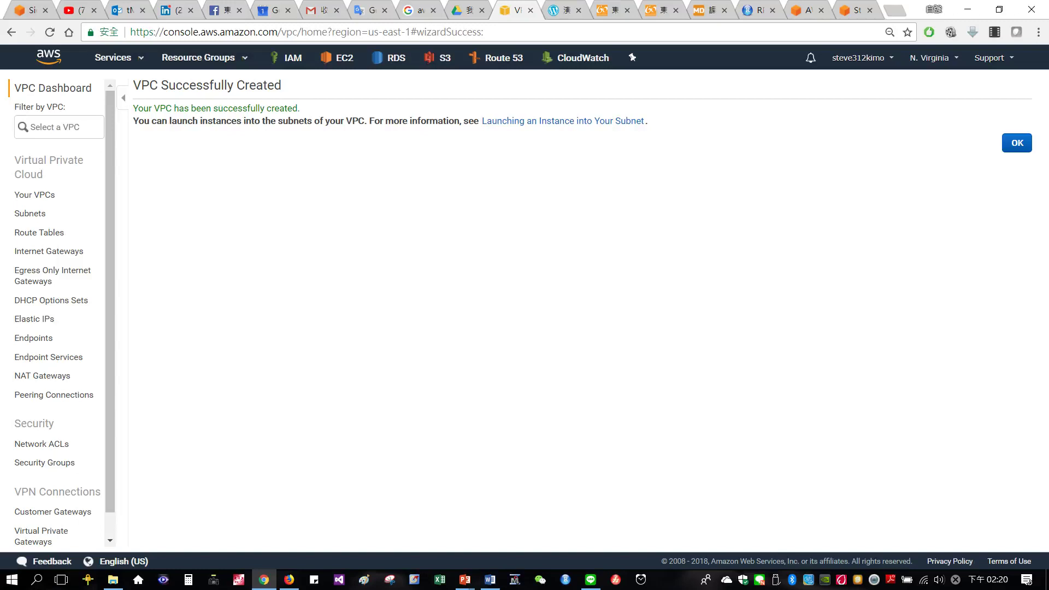
- Delete the unnamed VPC with IPv4 CIDR 10.0.0.0/16 from the list of VPCs
click(37, 196)
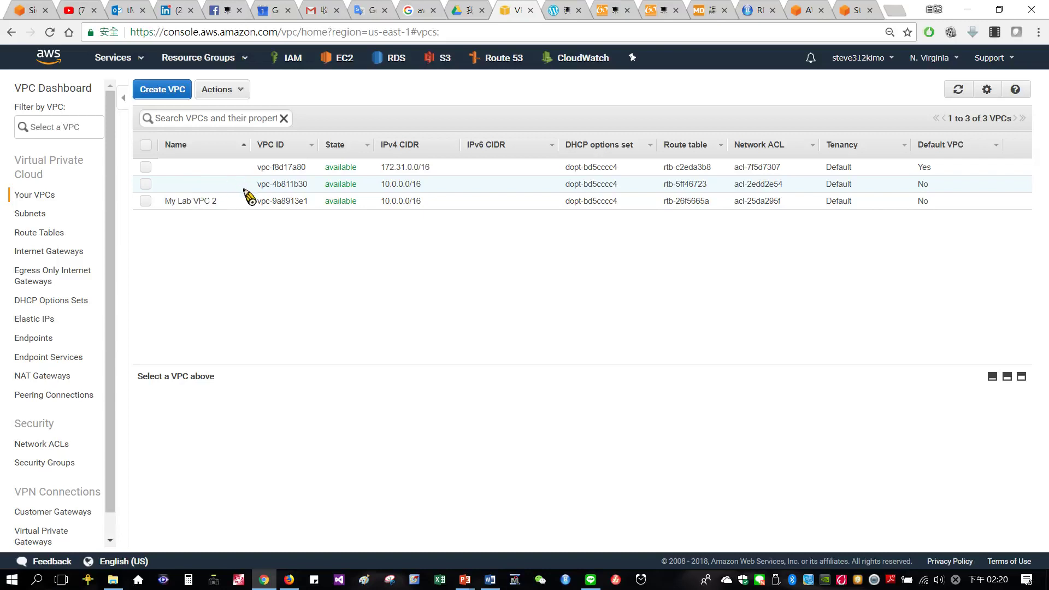
click(145, 184)
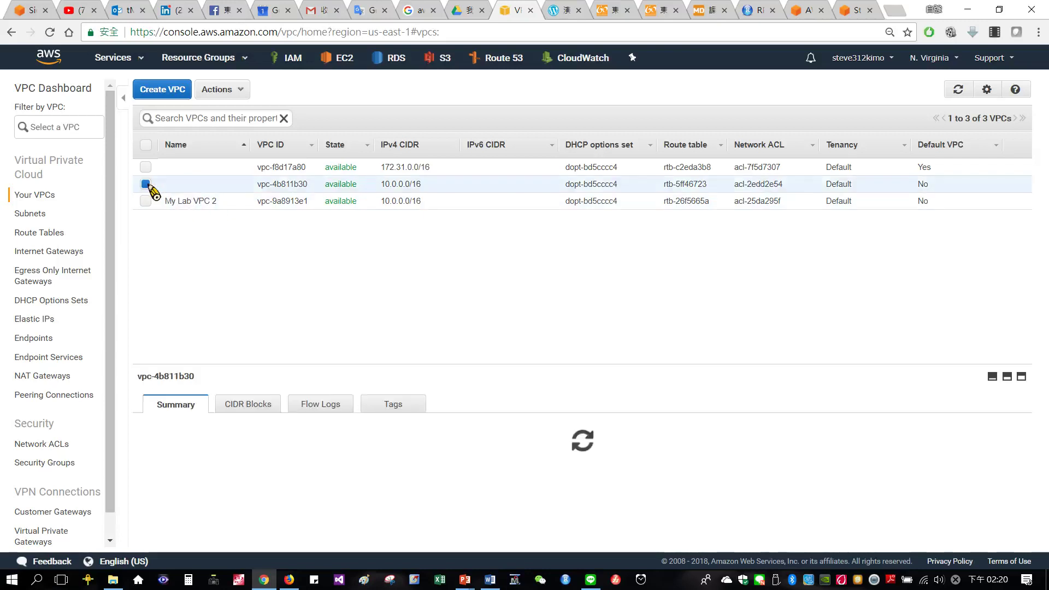
click(241, 90)
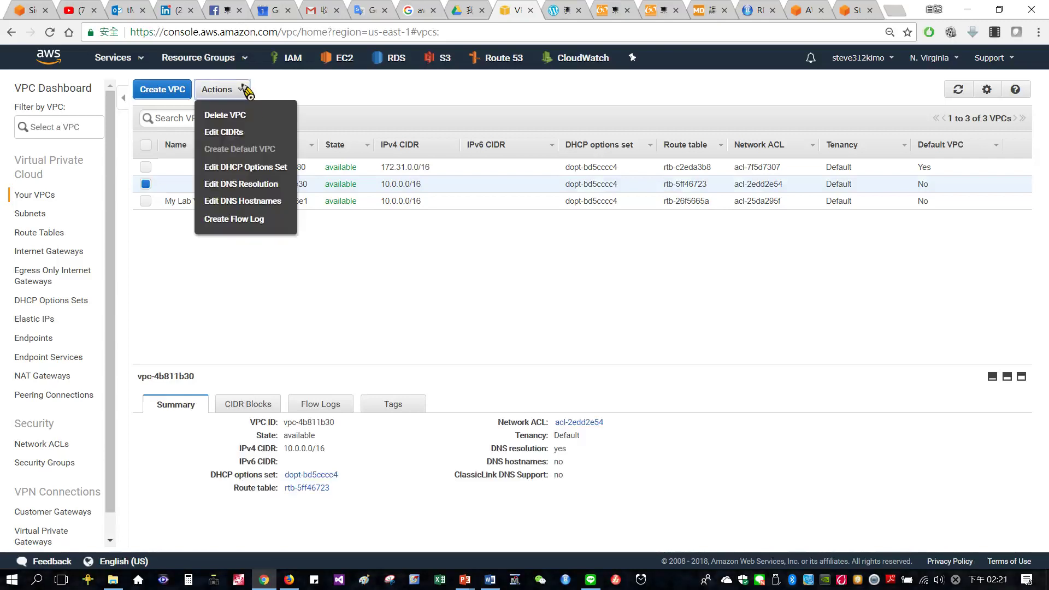
click(237, 115)
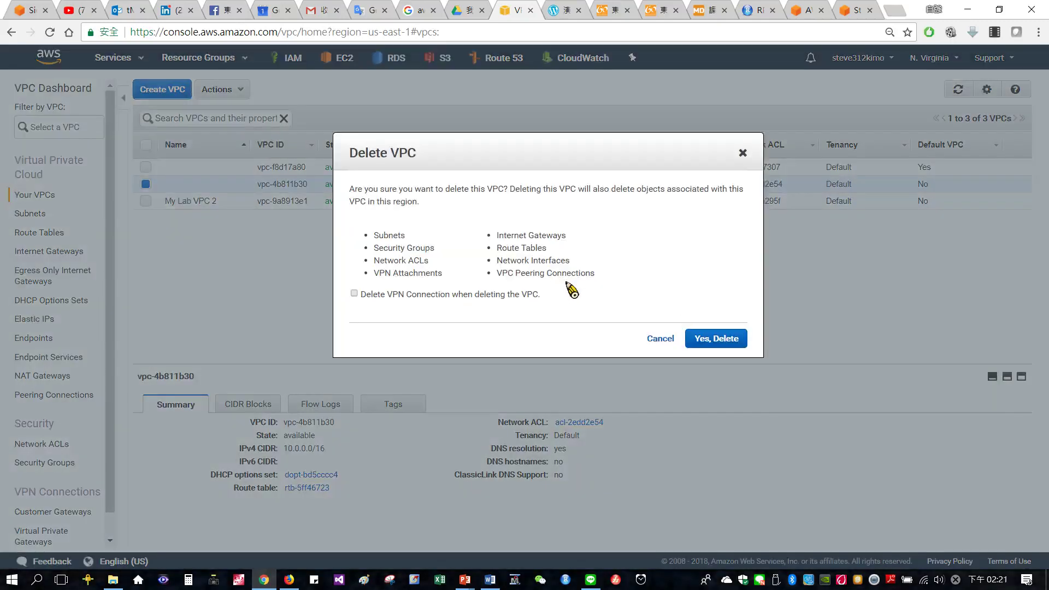
click(704, 336)
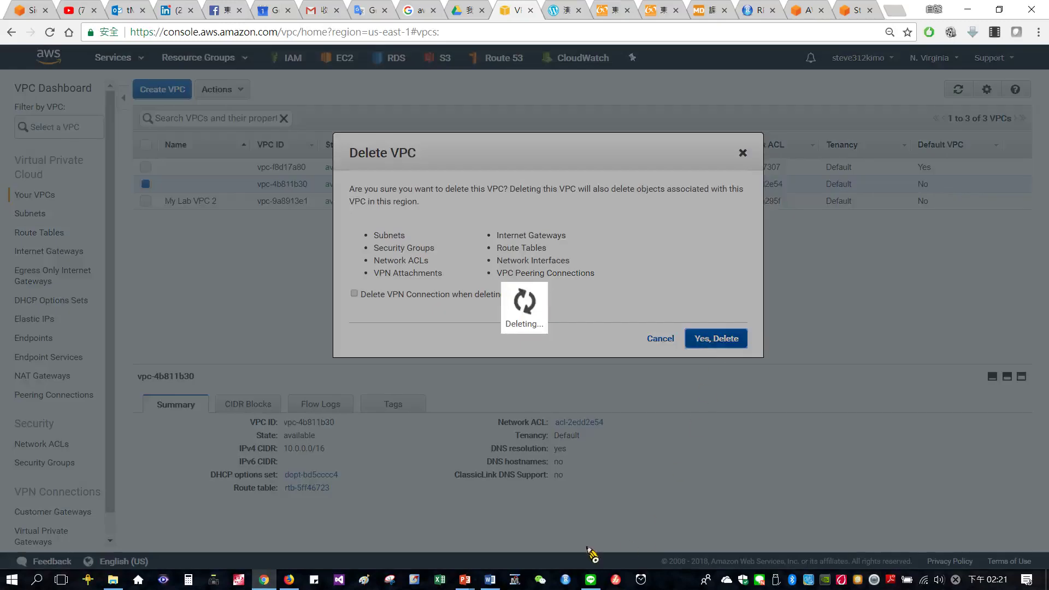
- Switch to PowerPoint to review the VPC architecture in the AWS icons.pptx diagram, and return to the AWS console in Chrome
mouse_move(463, 586)
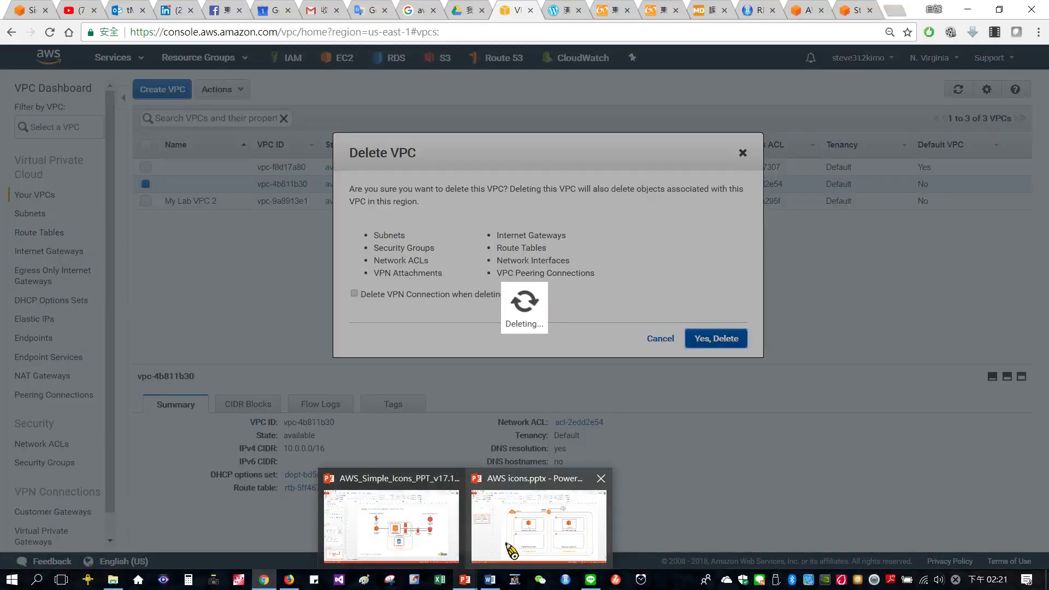
click(534, 521)
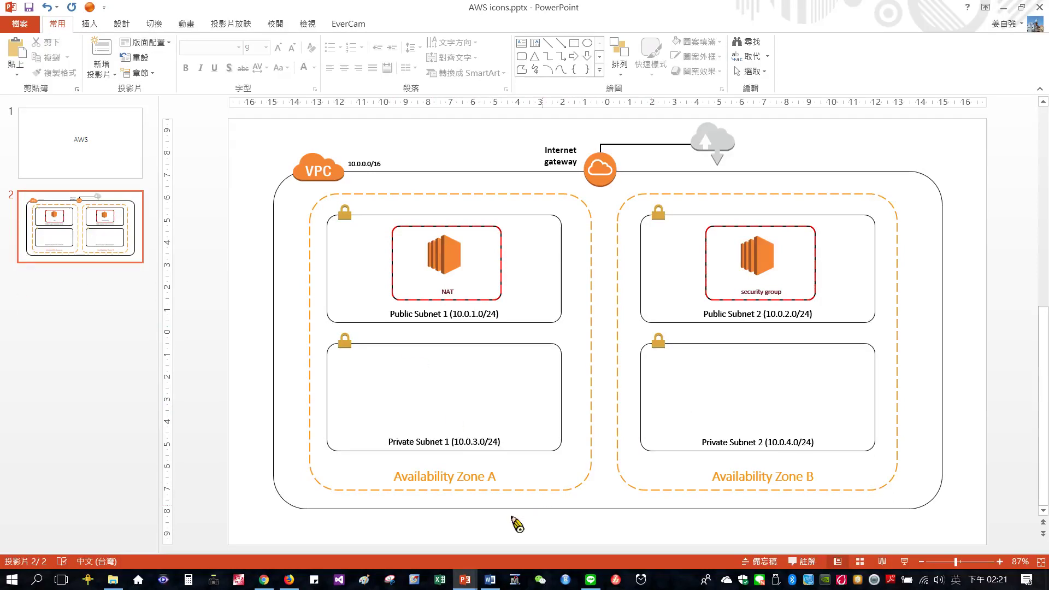
click(263, 579)
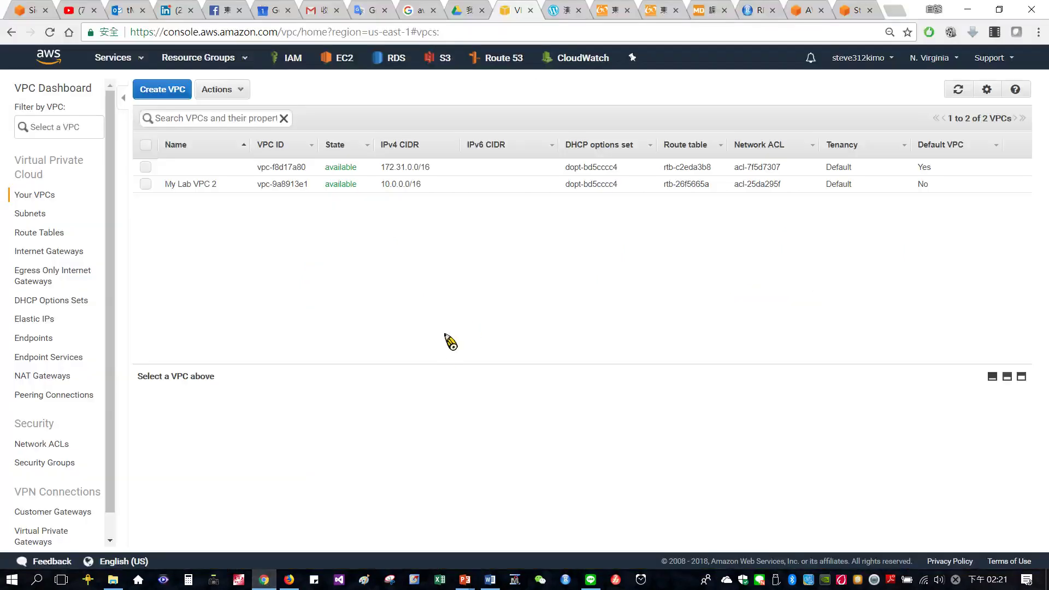
- View the summary of My Lab VPC 2 and open the list of subnets
click(146, 184)
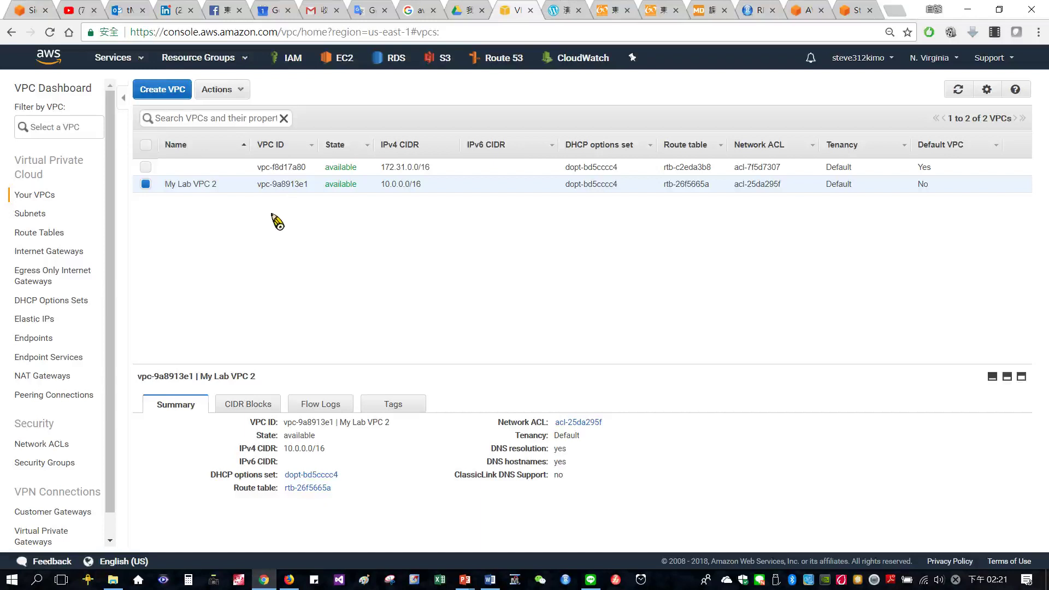
click(31, 219)
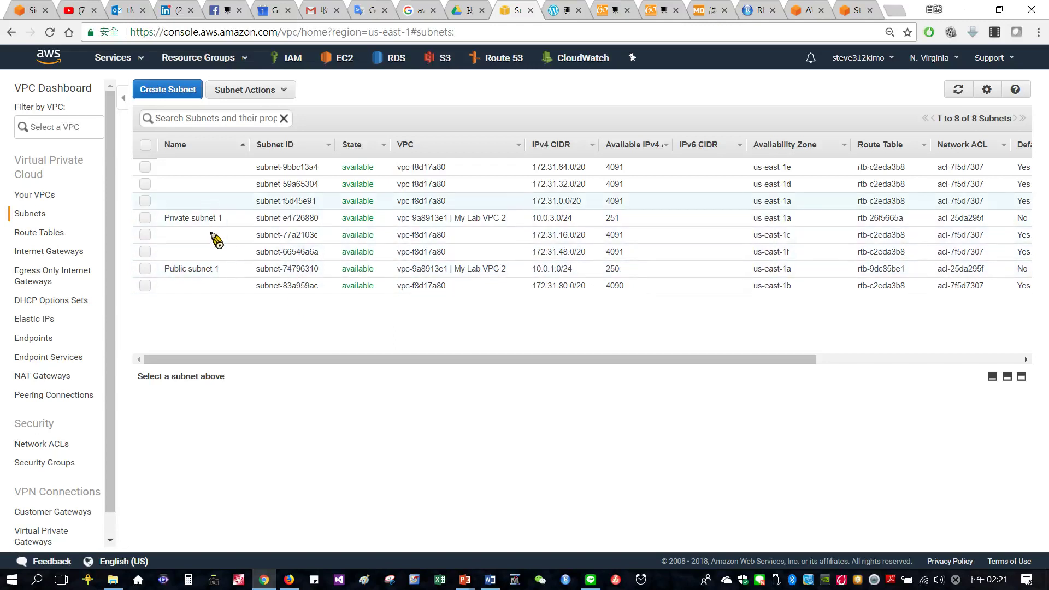
- Create a subnet named Public subnet 2 in My Lab VPC 2, in availability zone us-east-1b with IPv4 CIDR block 10.0.2.0/24
click(179, 91)
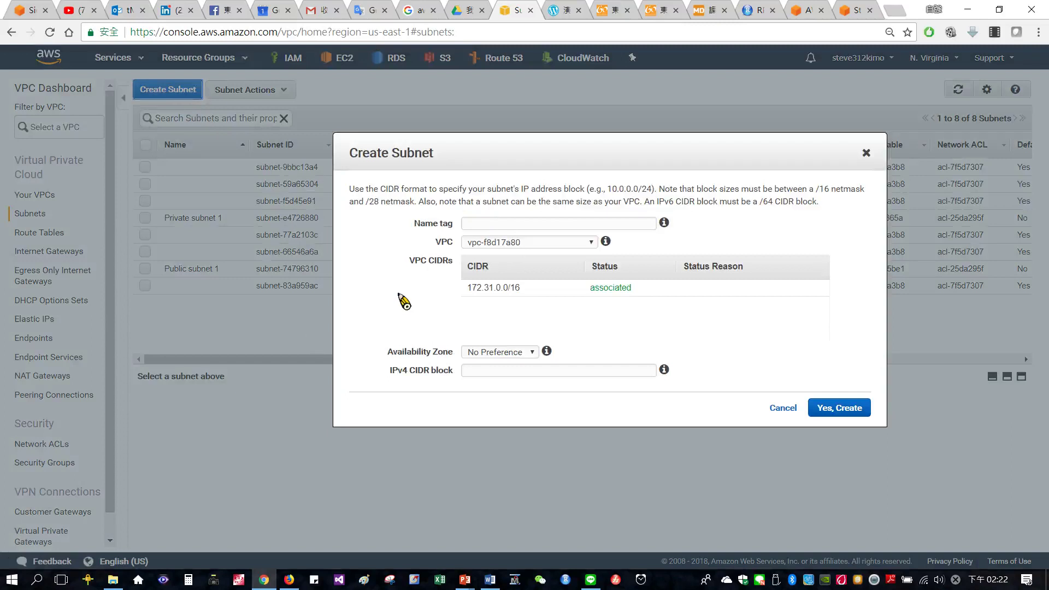
click(462, 223)
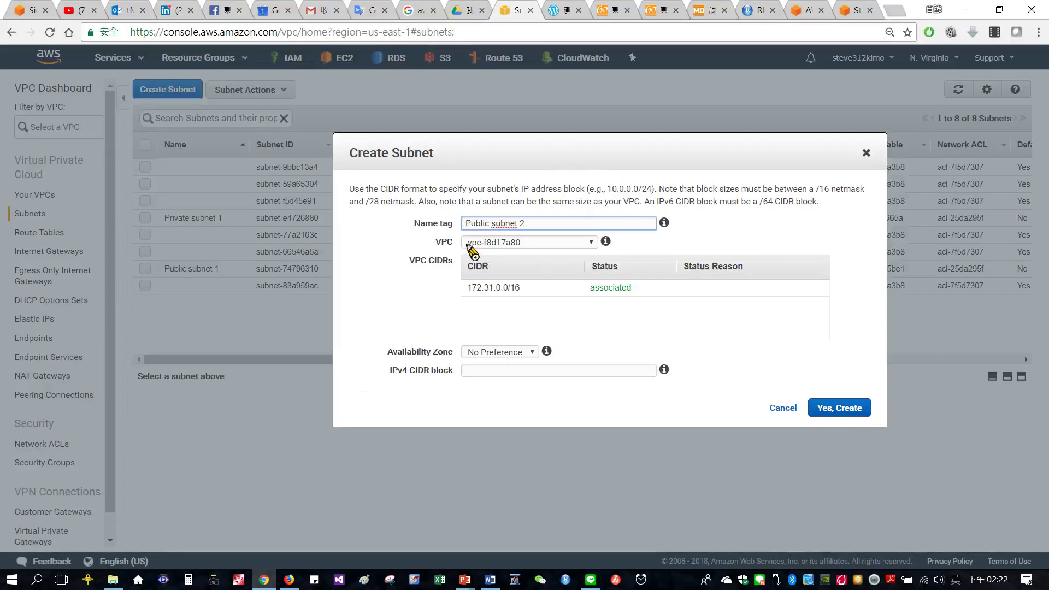
click(581, 244)
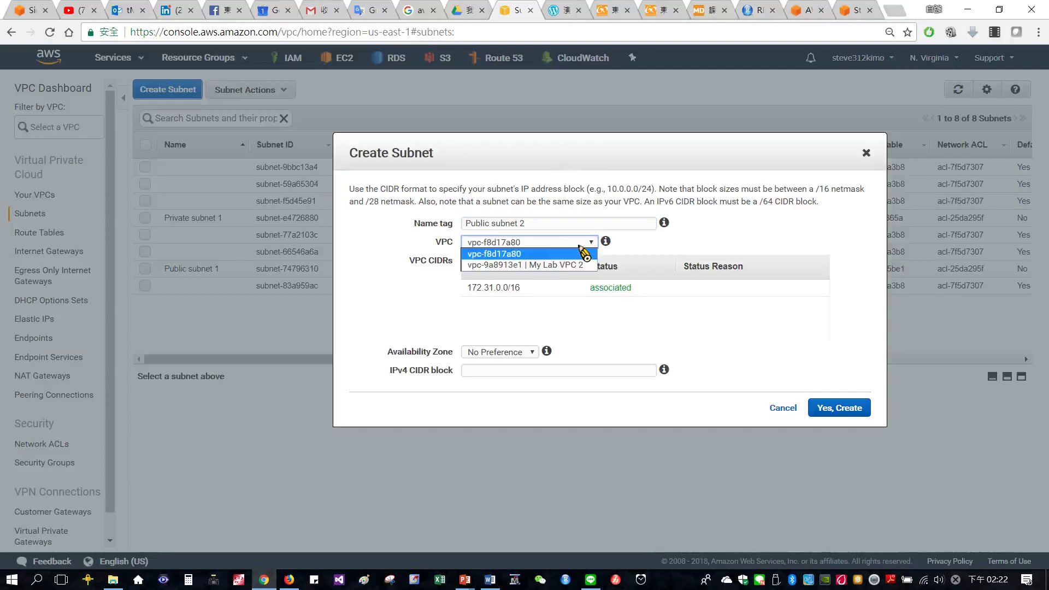
click(532, 266)
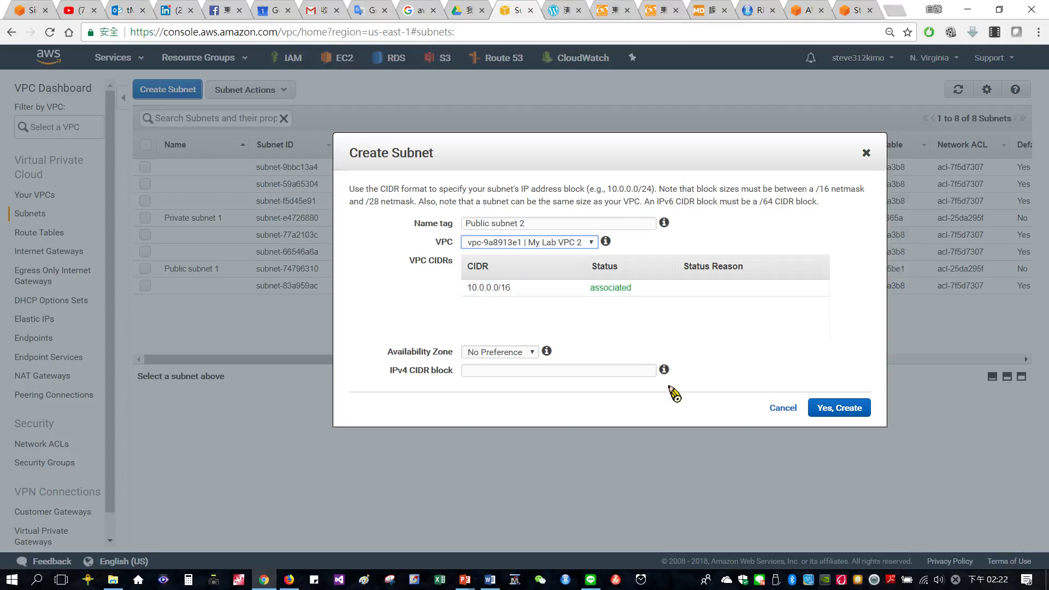
mouse_move(545, 354)
click(531, 352)
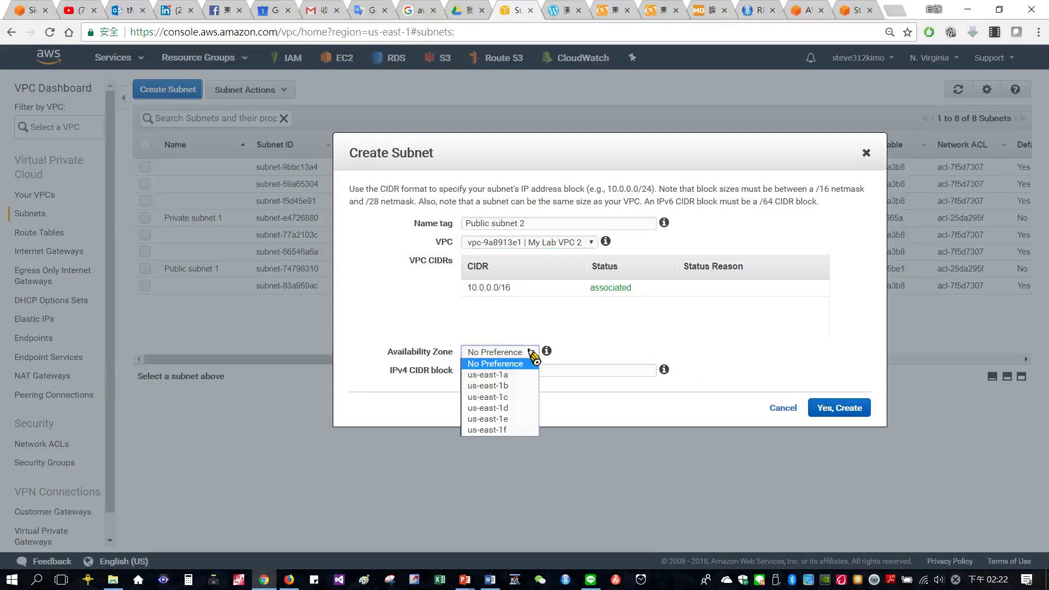
click(512, 386)
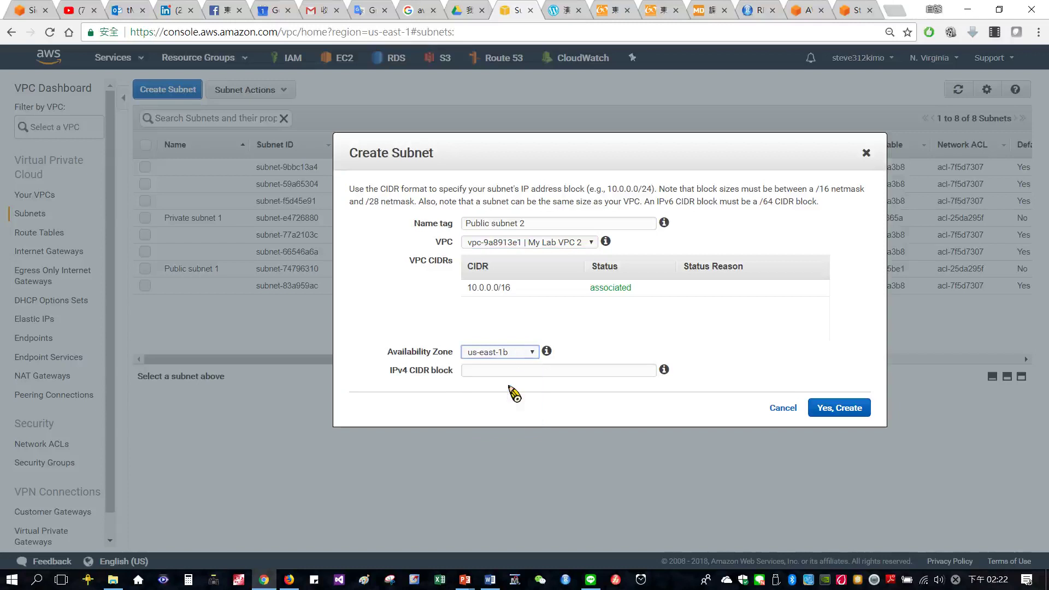
click(496, 373)
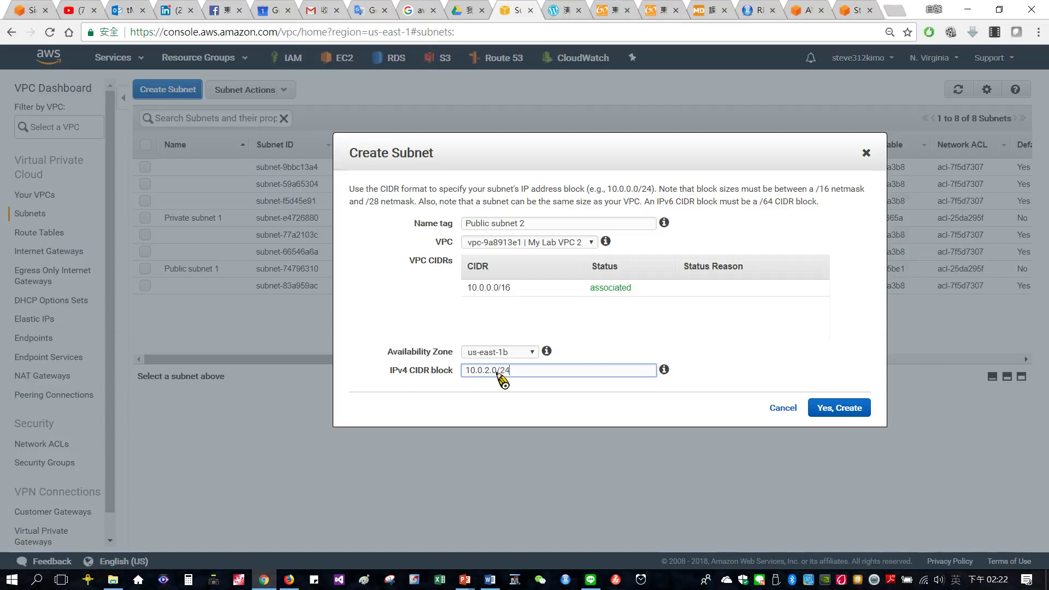
click(864, 407)
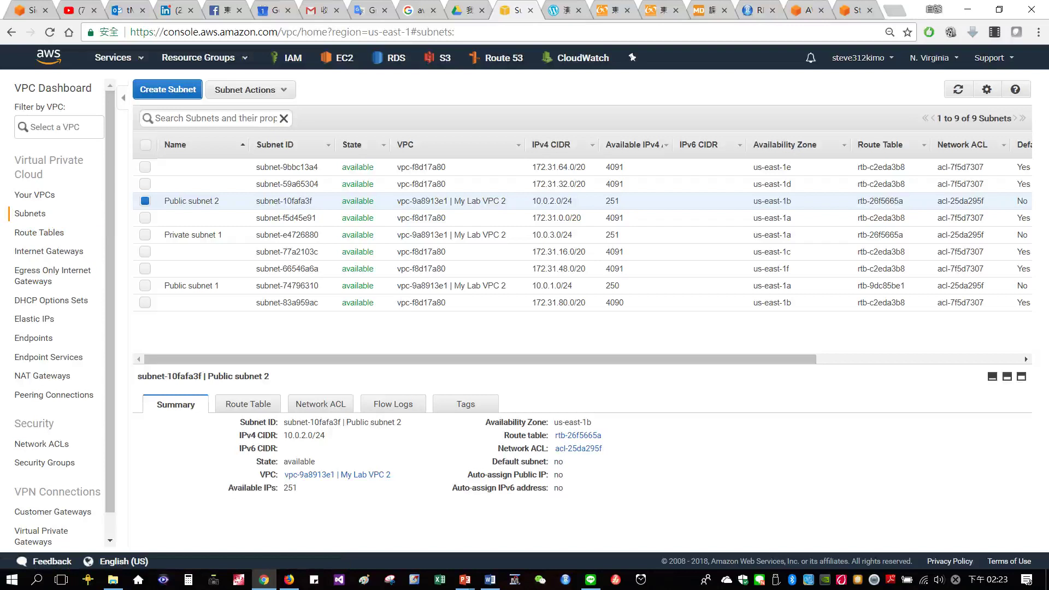
- Set up another new subnet named Private subnet 2 in My Lab VPC 2, in availability zone us-east-1b
click(176, 93)
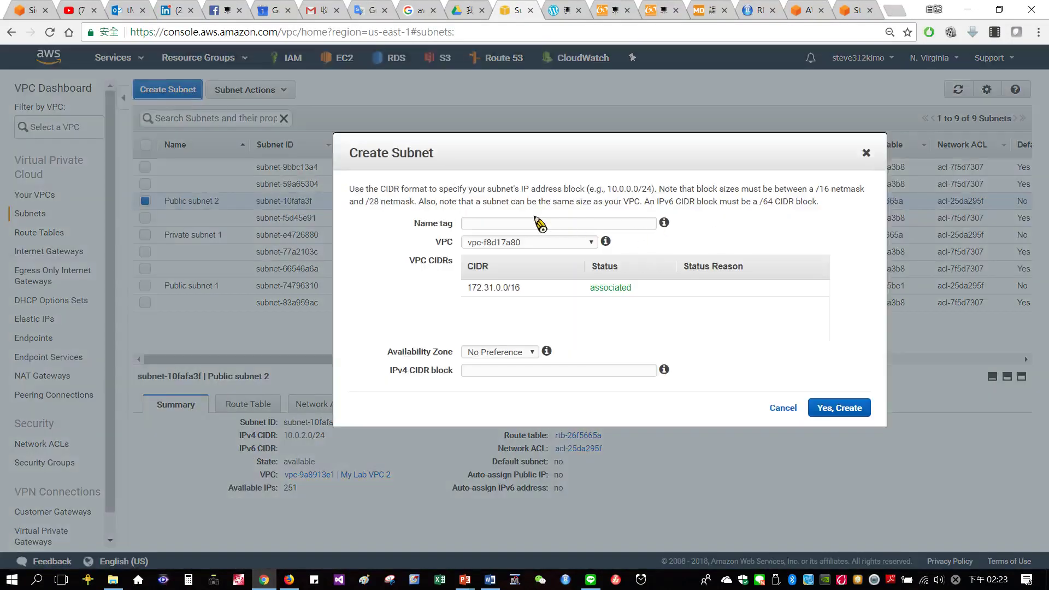
click(527, 223)
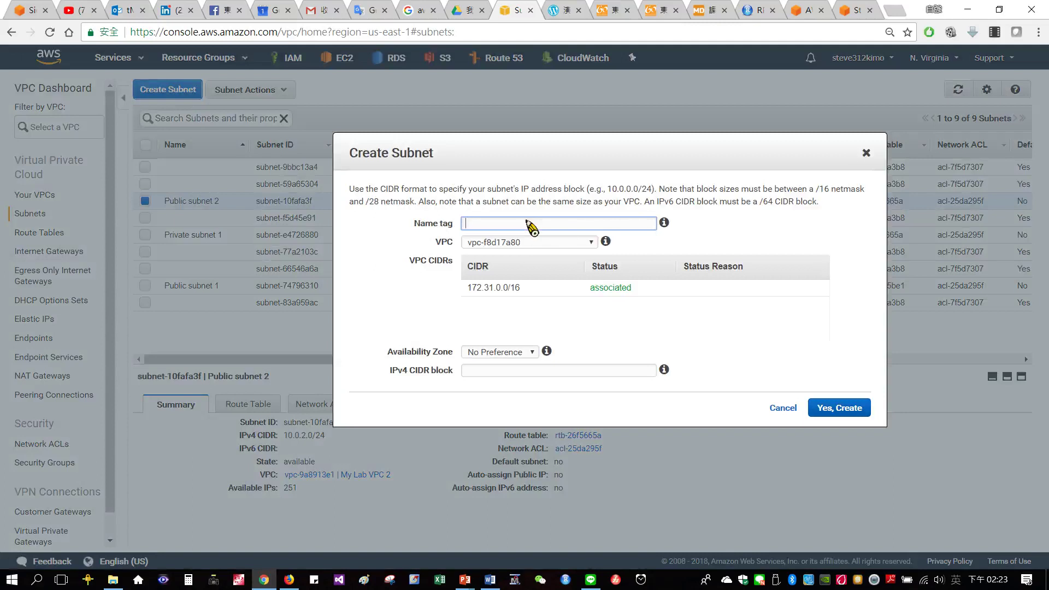
text(Private subnet 2)
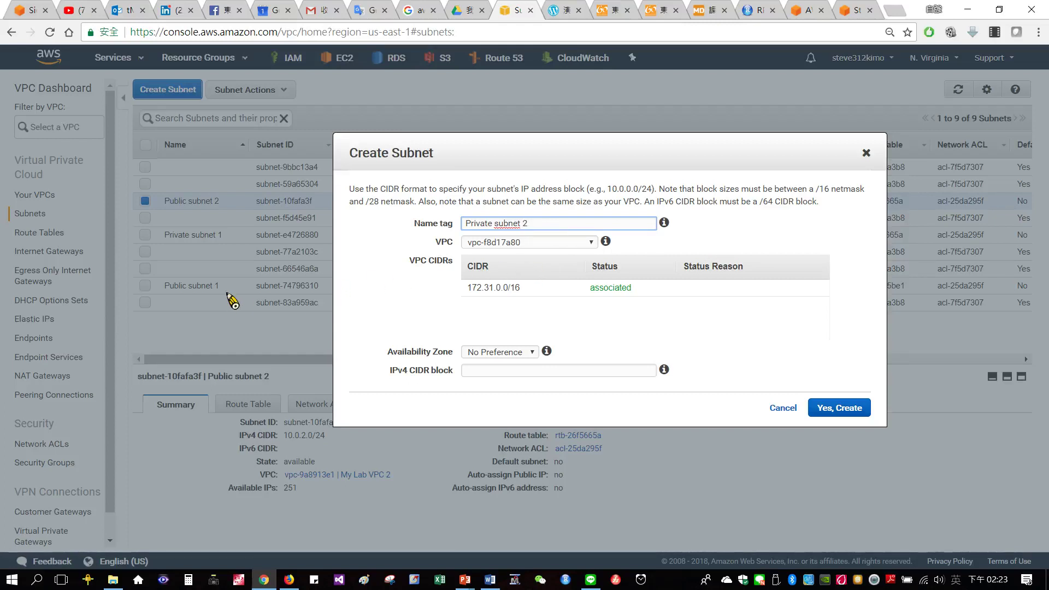
click(571, 243)
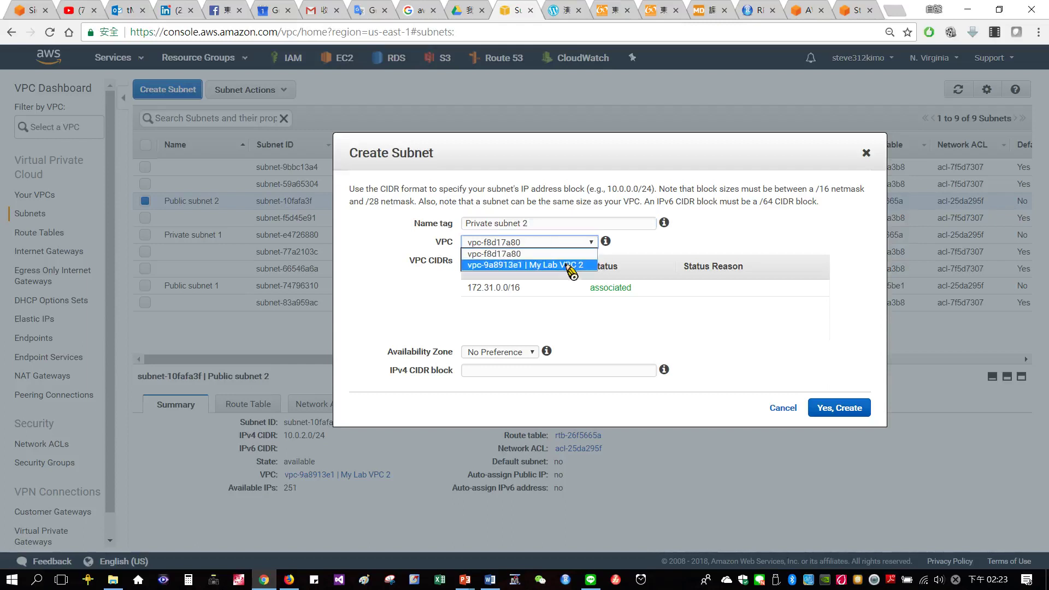
click(571, 265)
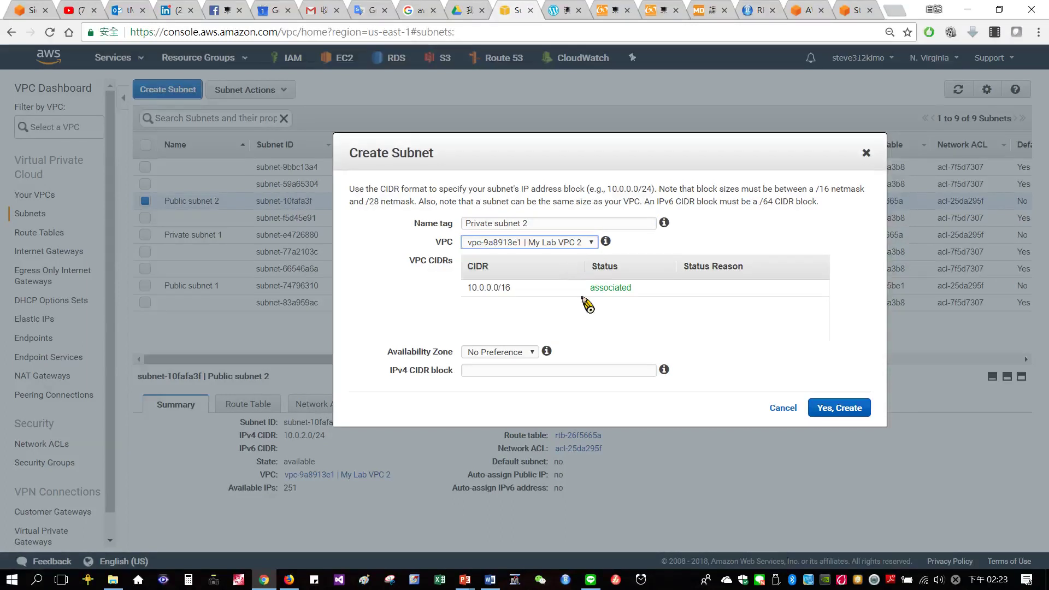
click(528, 353)
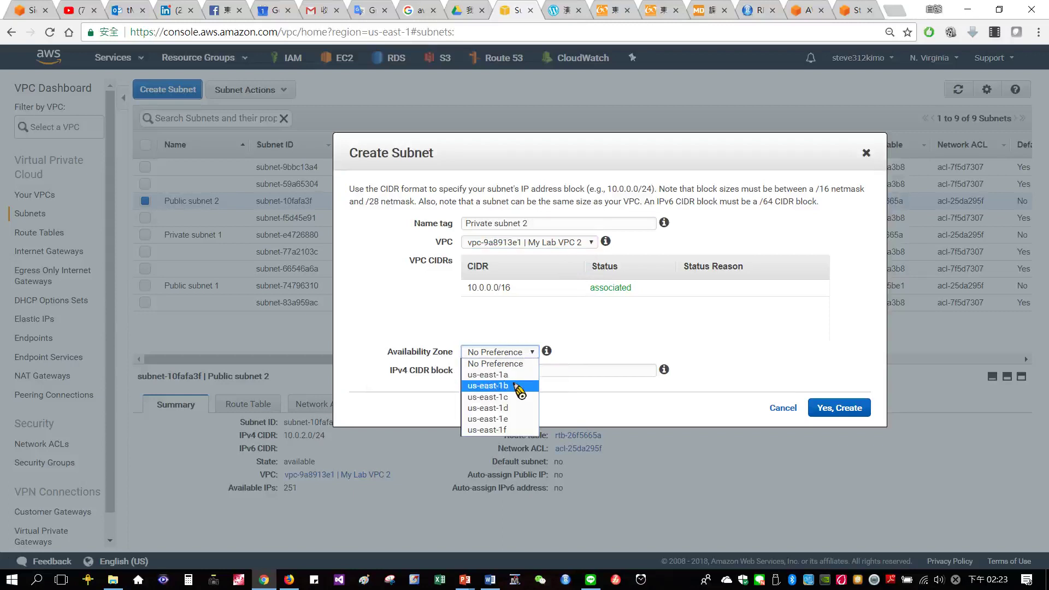
click(515, 386)
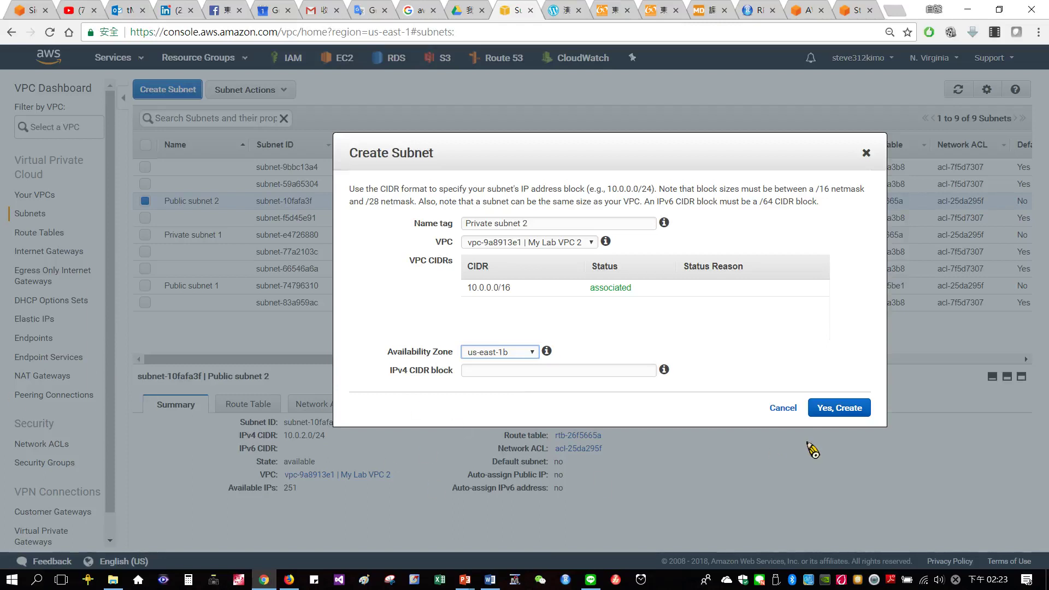
- Give Private subnet 2 the IPv4 CIDR block 10.0.4.0/24 and create the subnet
click(831, 414)
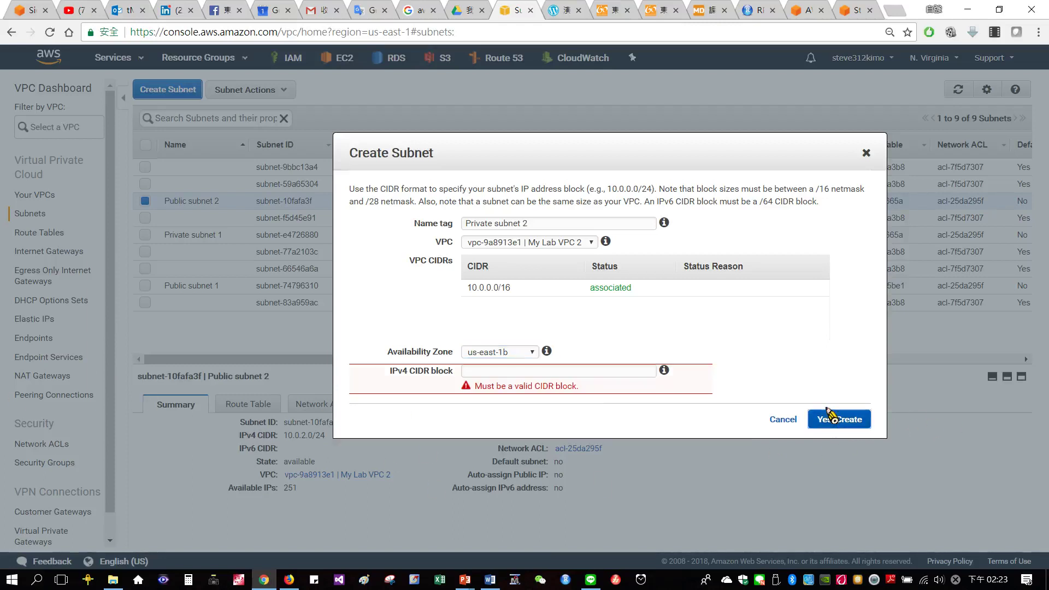
click(506, 377)
text(10.0.)
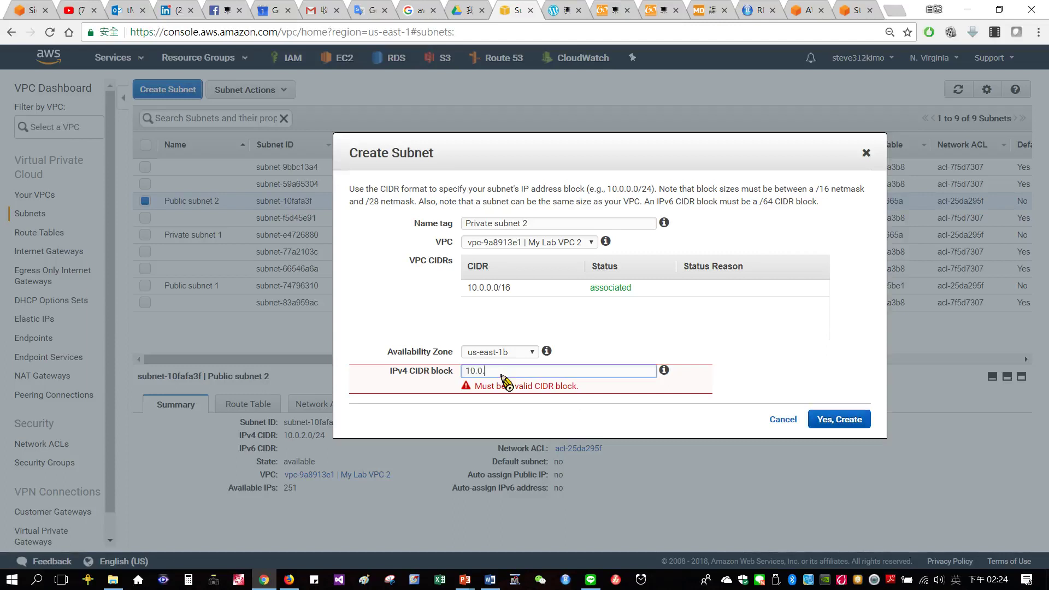
text(4.0/24)
click(803, 332)
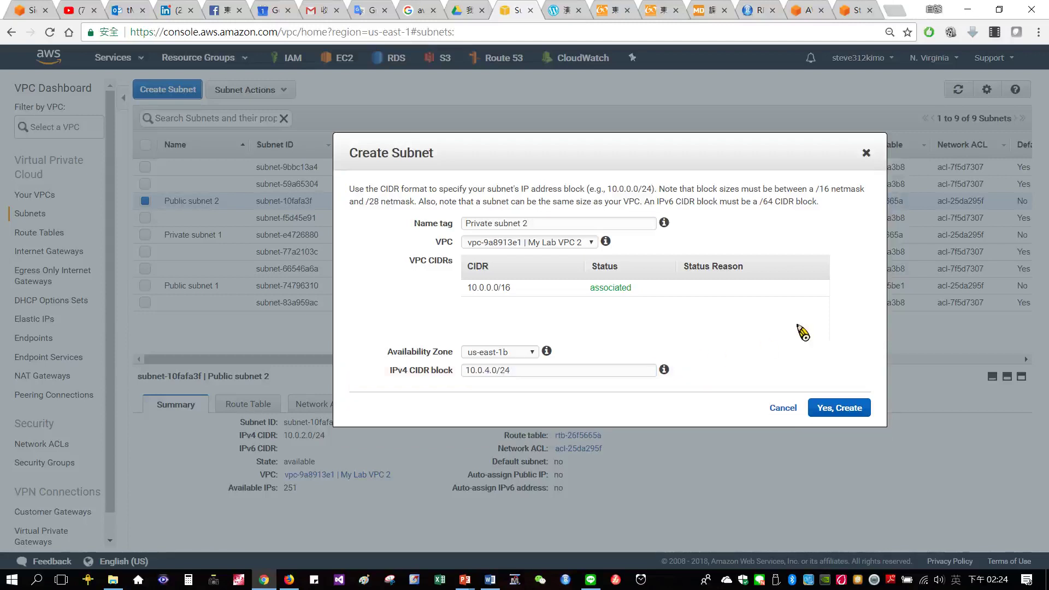
click(855, 417)
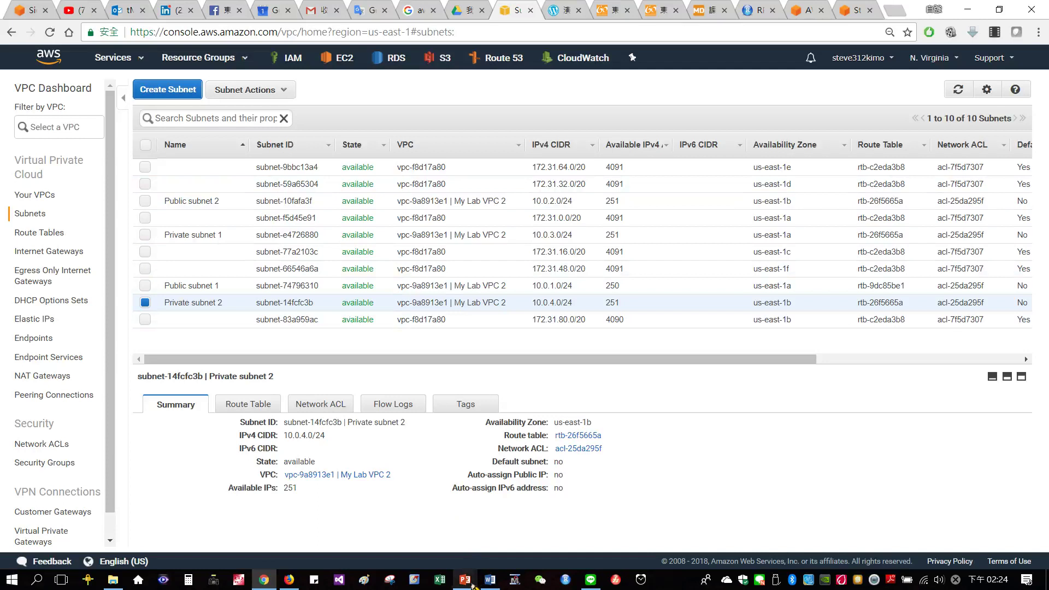
- Review the VPC diagram in PowerPoint, and return to the AWS console in Chrome to open the list of route tables
click(568, 524)
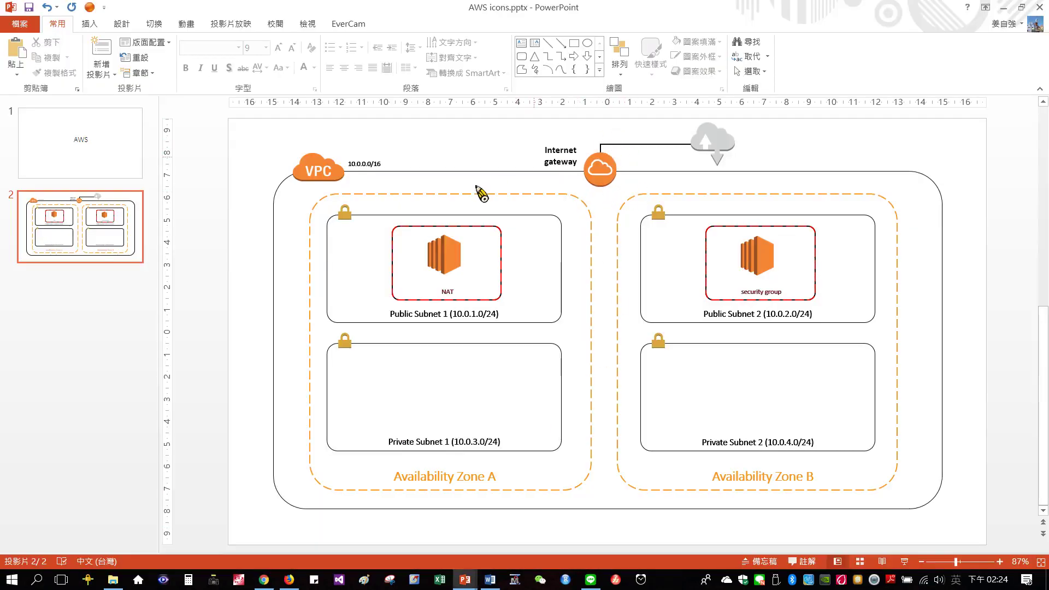
click(1003, 7)
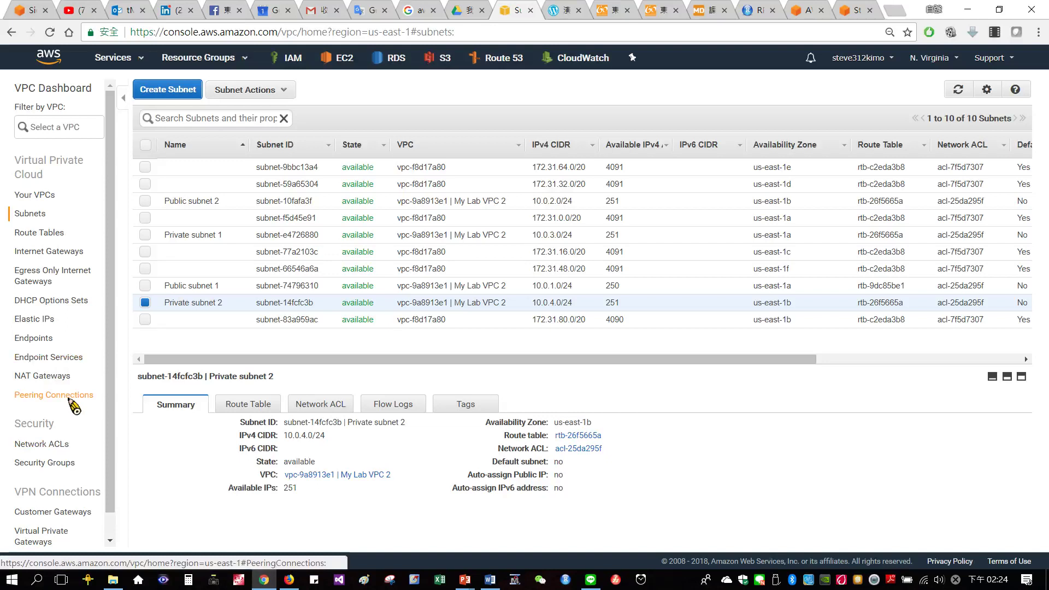
click(41, 235)
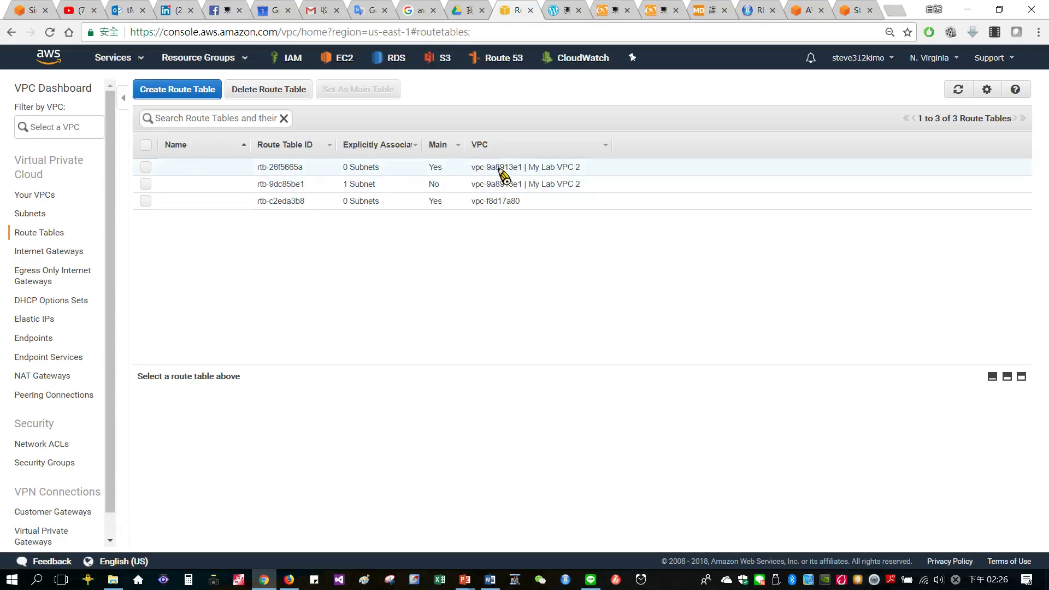
- Name the main route table of My Lab VPC 2 Private Route Table
click(147, 167)
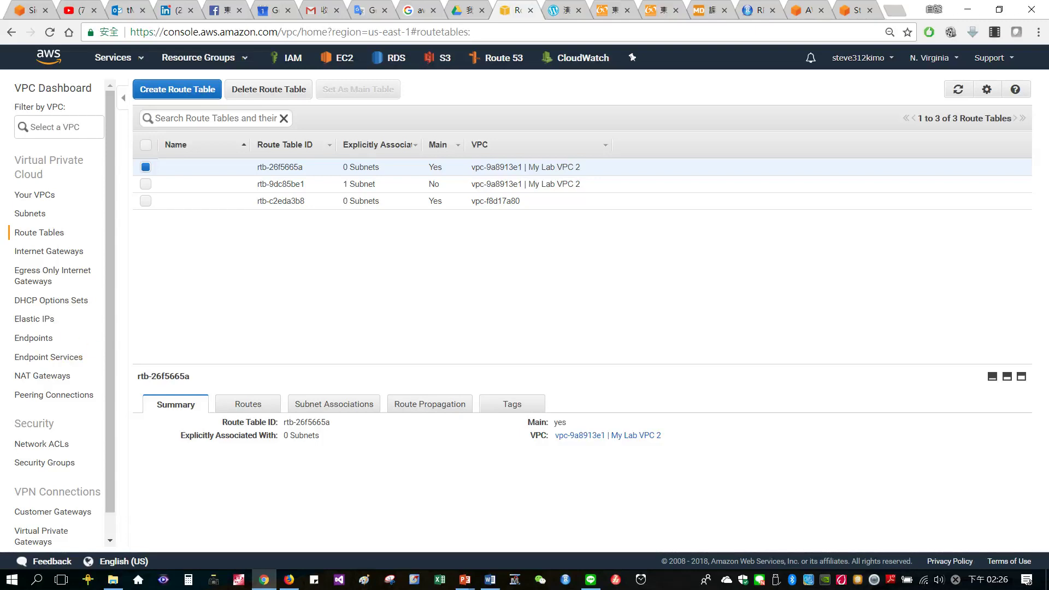
click(216, 171)
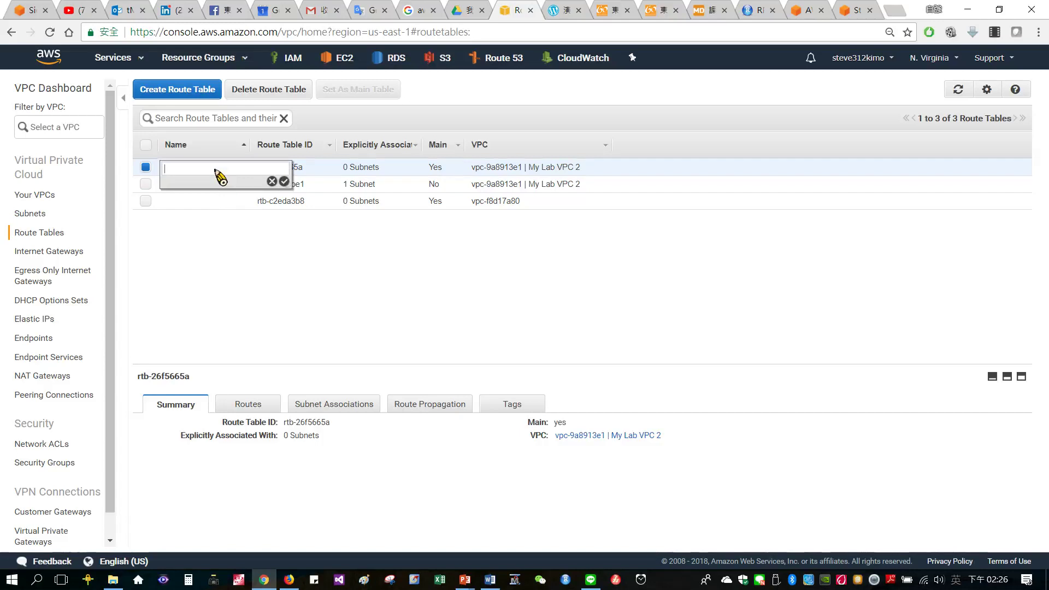
text(Private)
text(Ro)
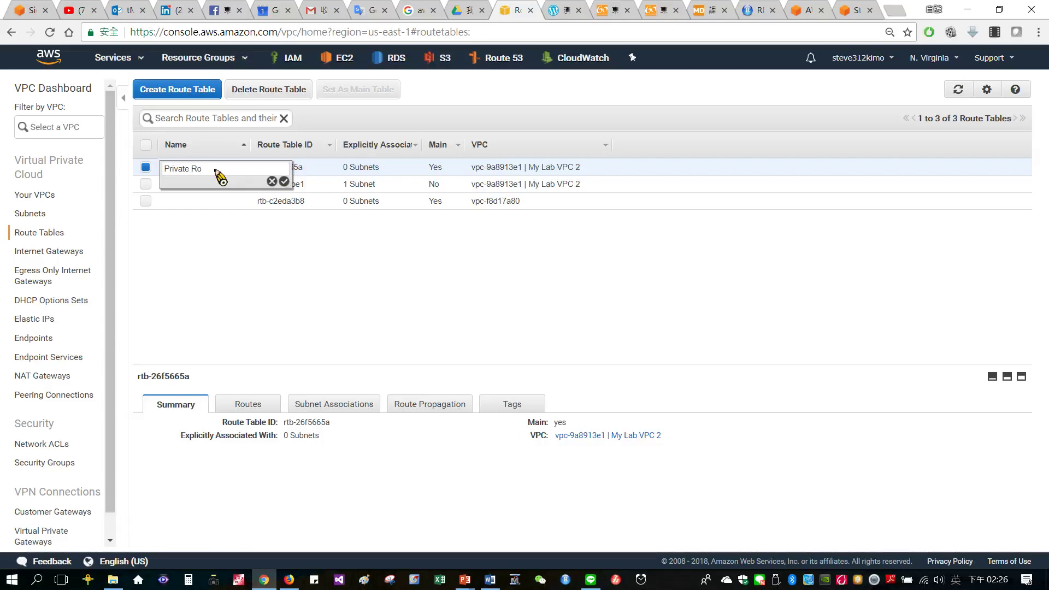
text(ute Table)
click(284, 181)
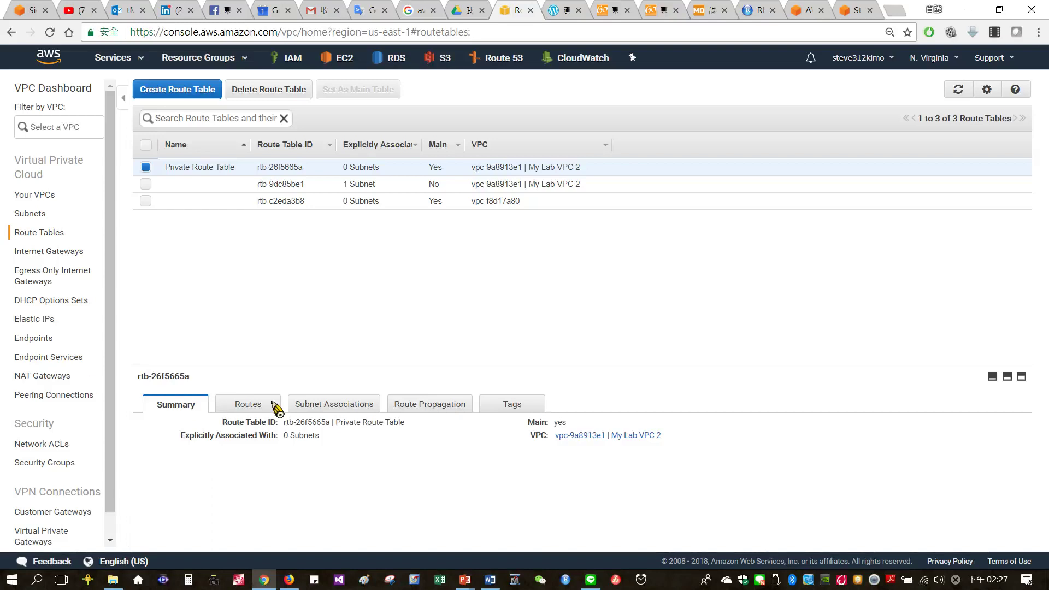
- Examine the destinations and targets of the routes in Private Route Table
mouse_move(247, 171)
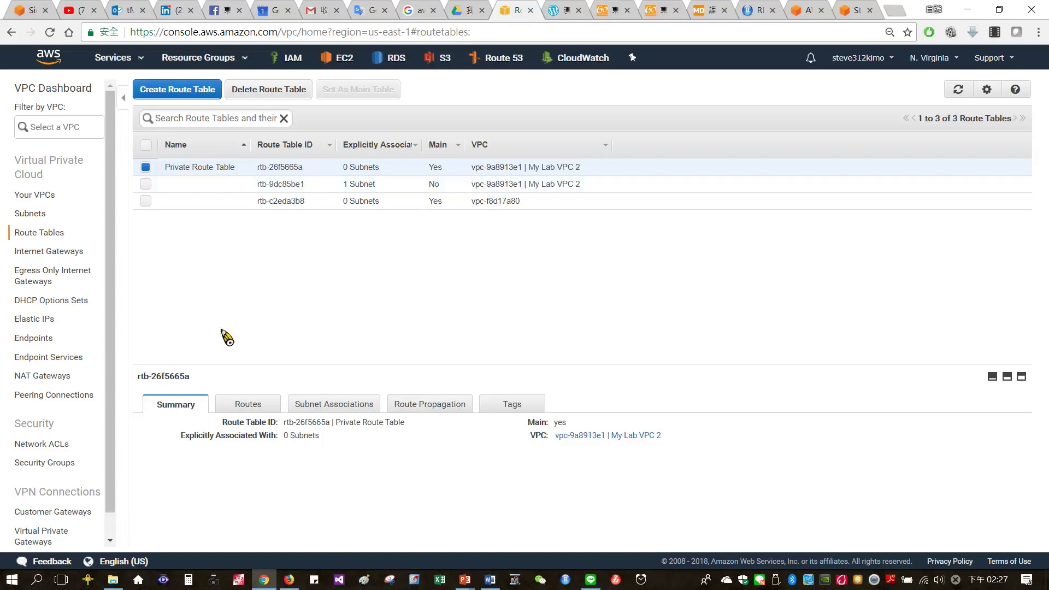
mouse_move(196, 170)
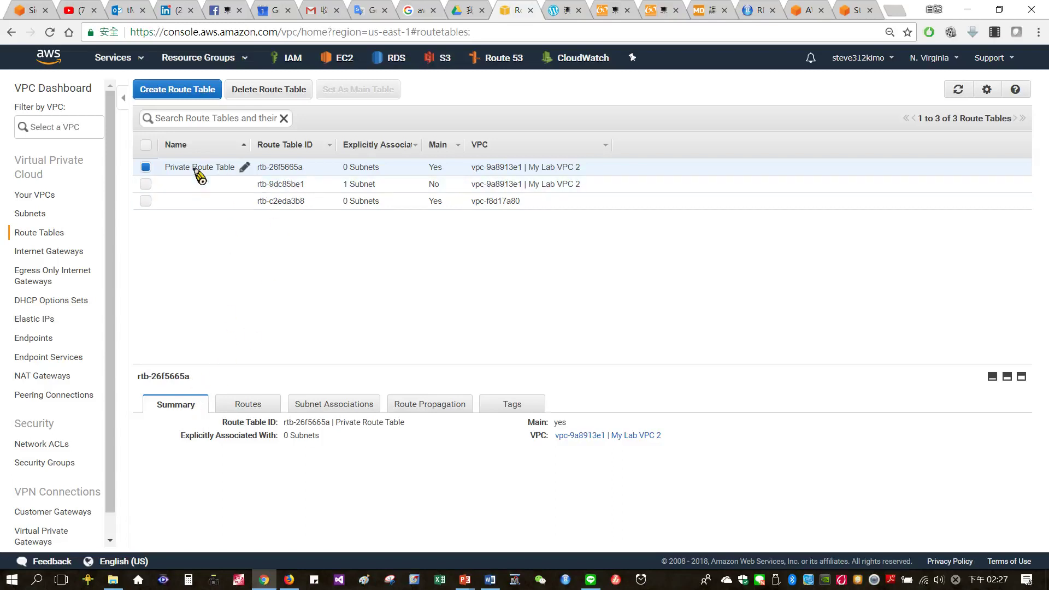
click(262, 405)
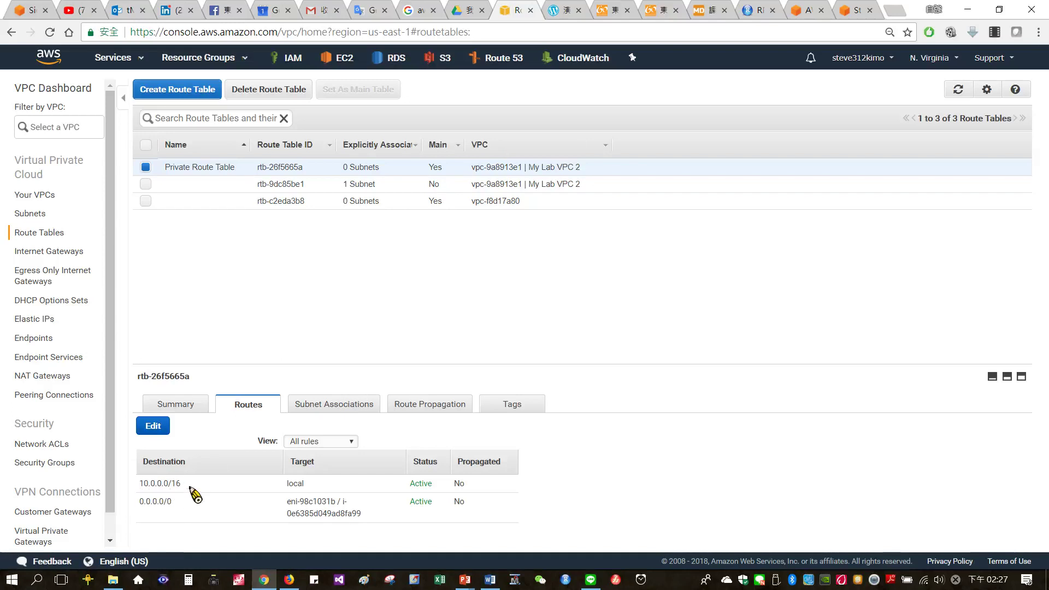
drag(191, 494, 205, 460)
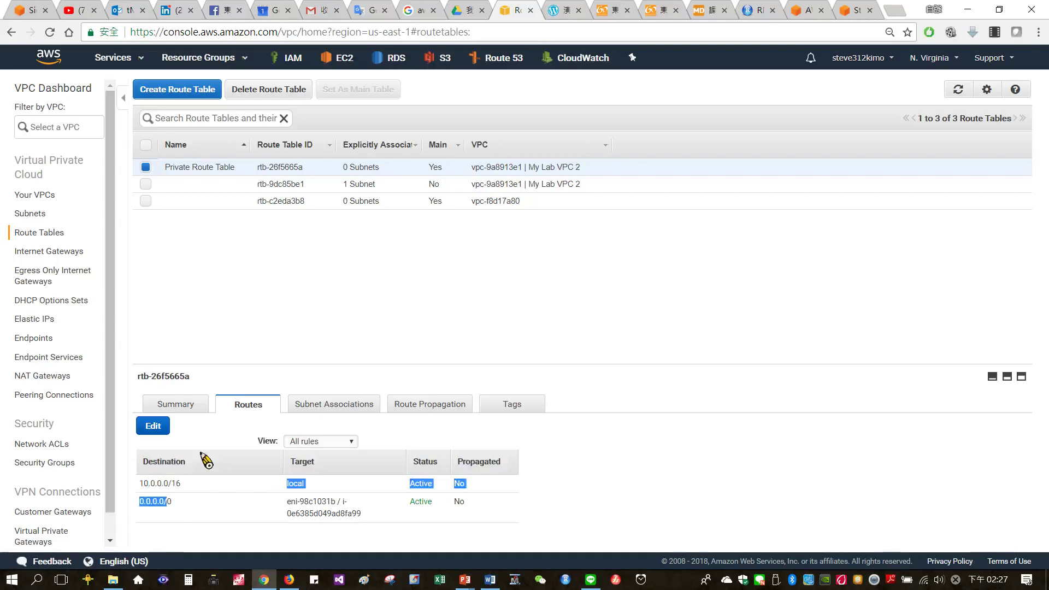
click(244, 507)
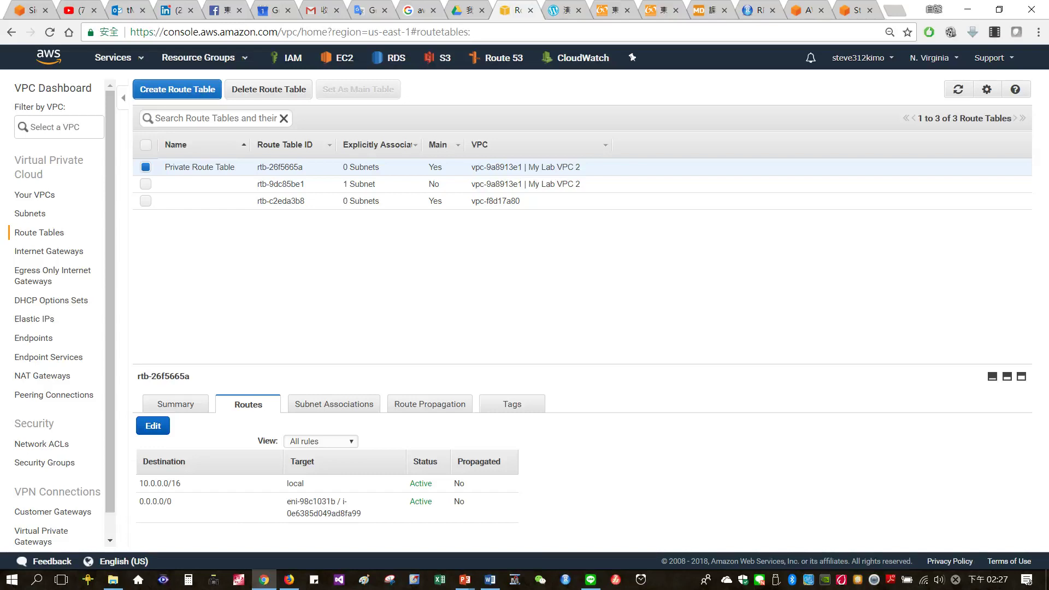
- Associate Private subnet 1 and Private subnet 2 with Private Route Table and save the associations
click(344, 411)
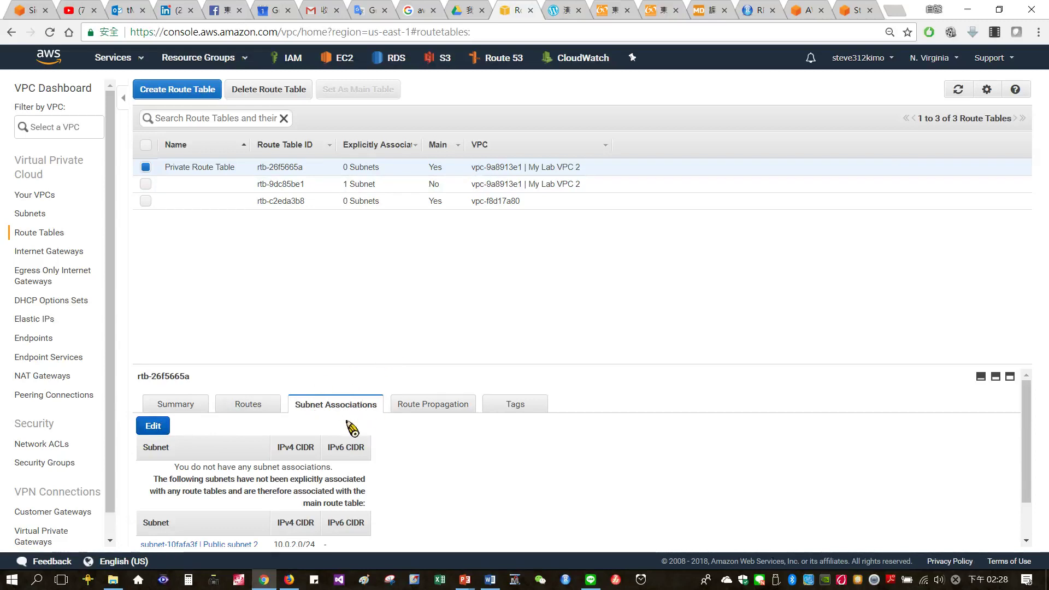
click(154, 426)
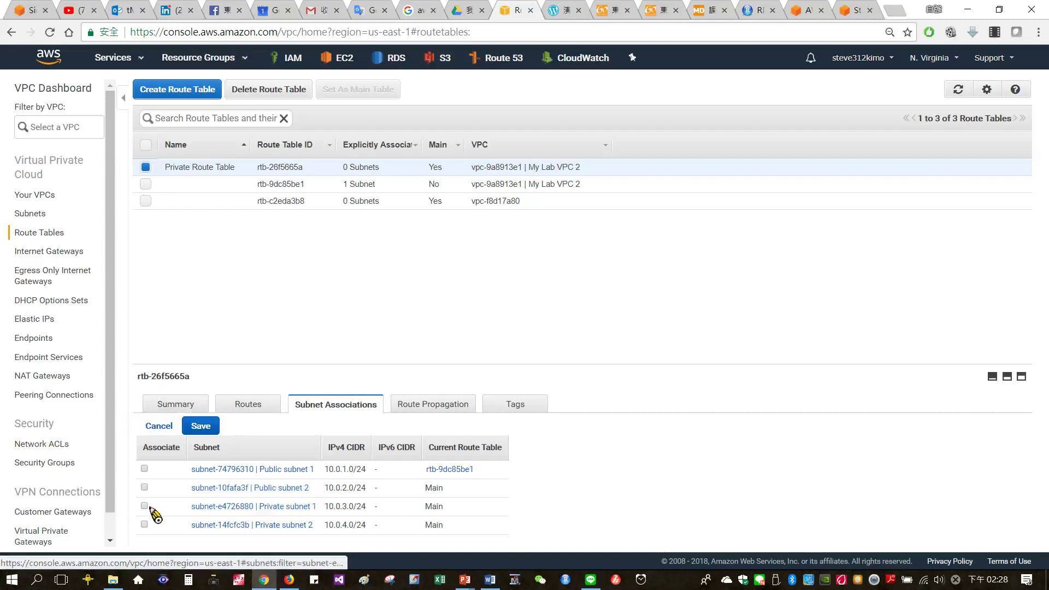
click(147, 506)
click(146, 524)
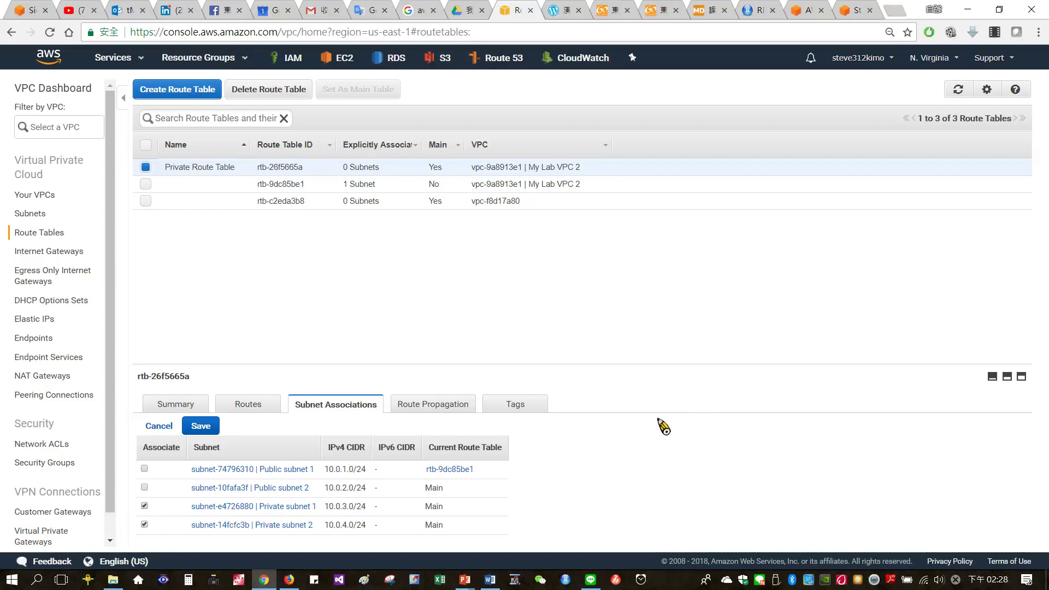
click(195, 429)
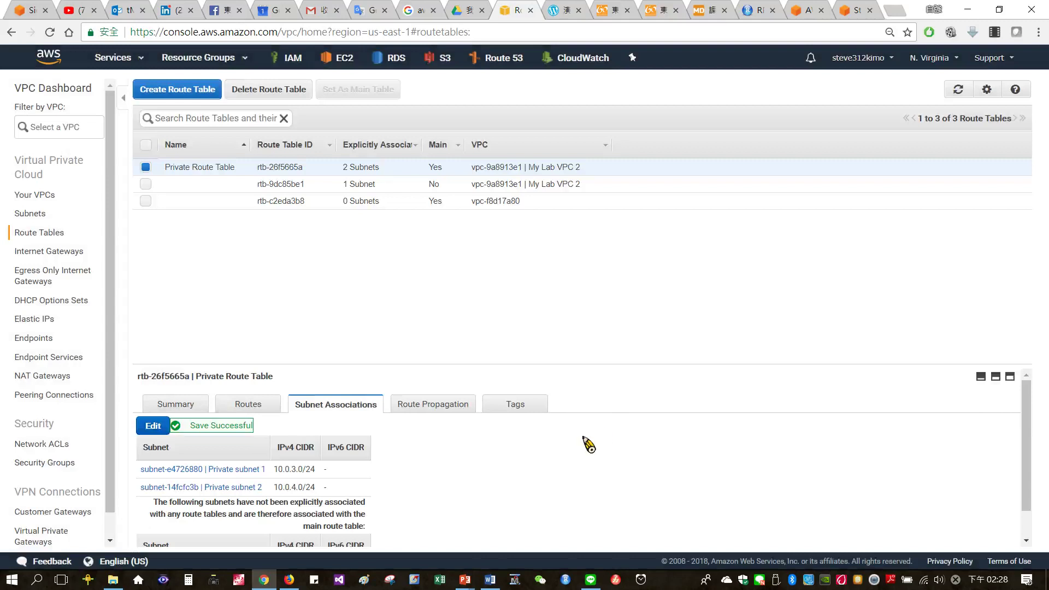
- Review the subnet associations and routes of Private Route Table, and select the unnamed route table of My Lab VPC 2
scroll(525, 456, down, 1)
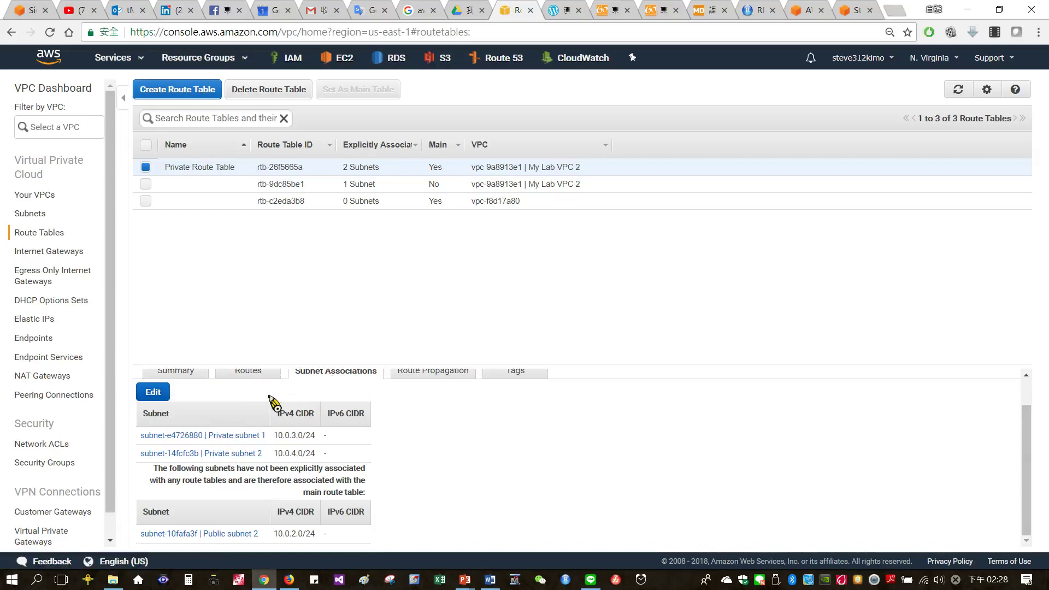
click(254, 374)
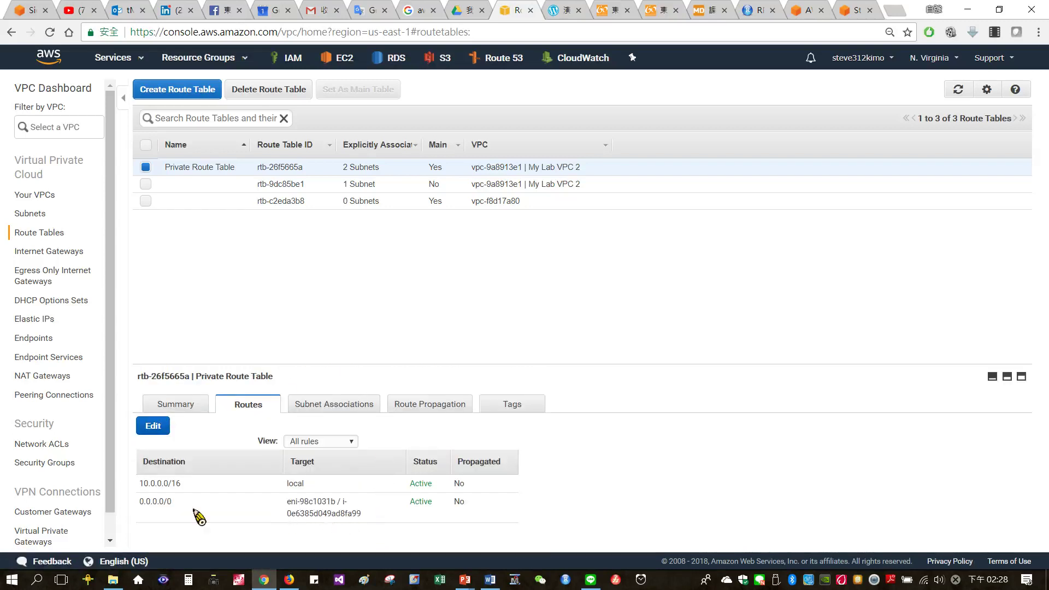
click(355, 411)
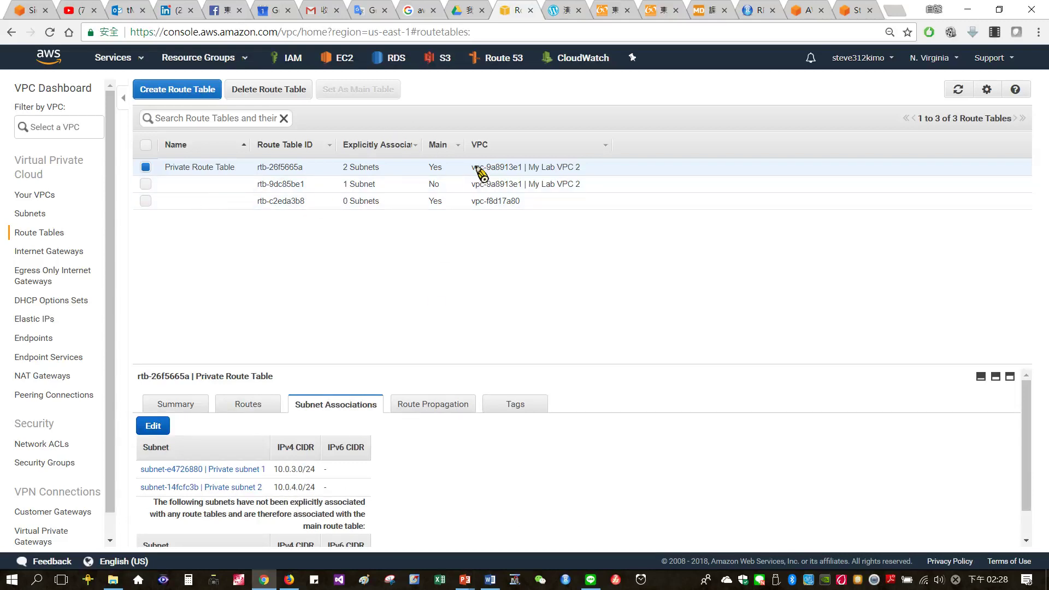
drag(586, 191, 525, 191)
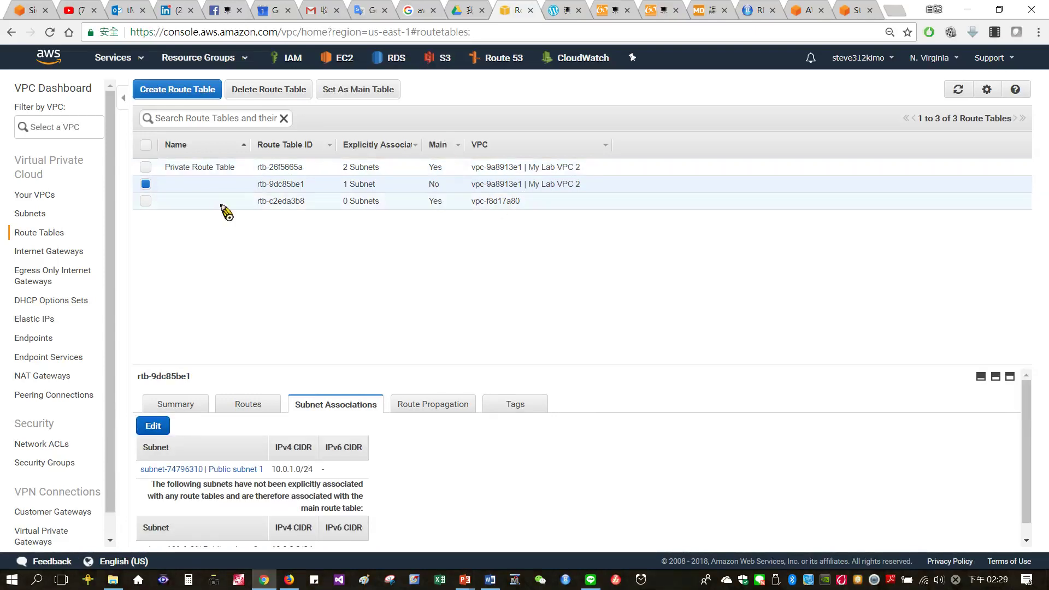
click(204, 187)
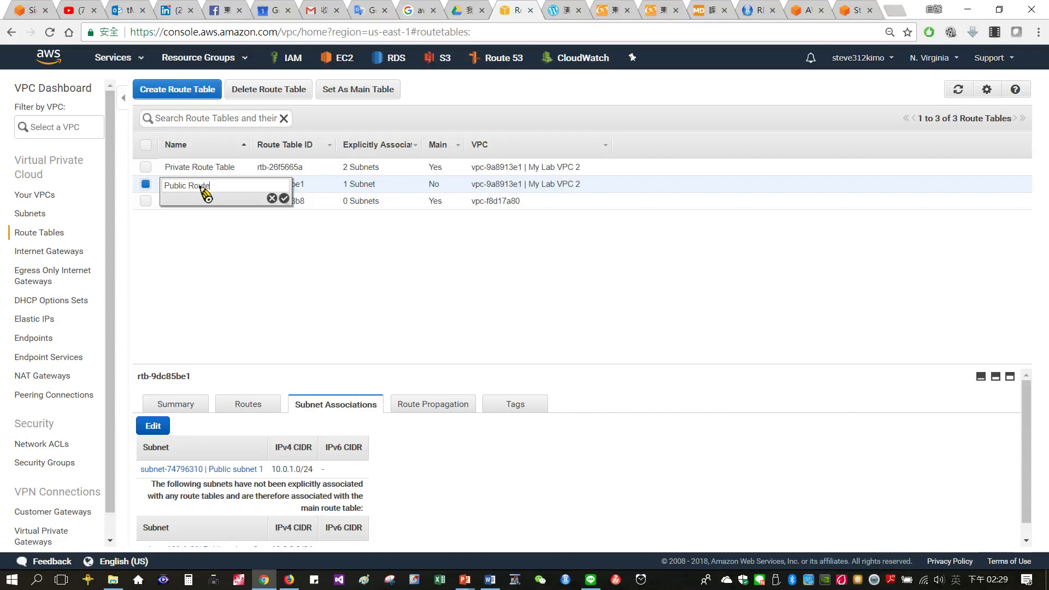
key(ctrl+t)
text(ab)
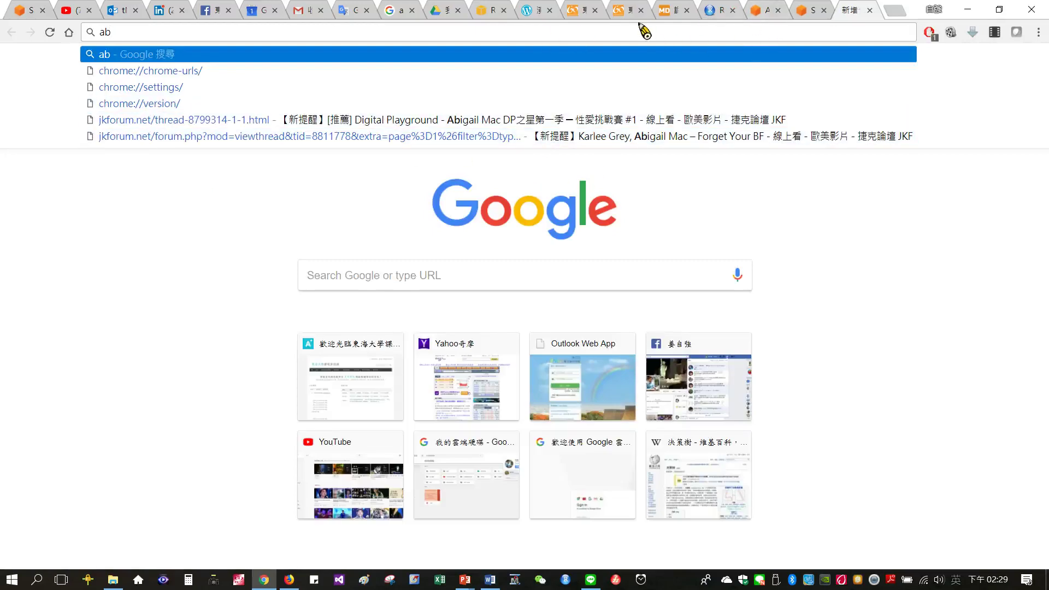
click(763, 13)
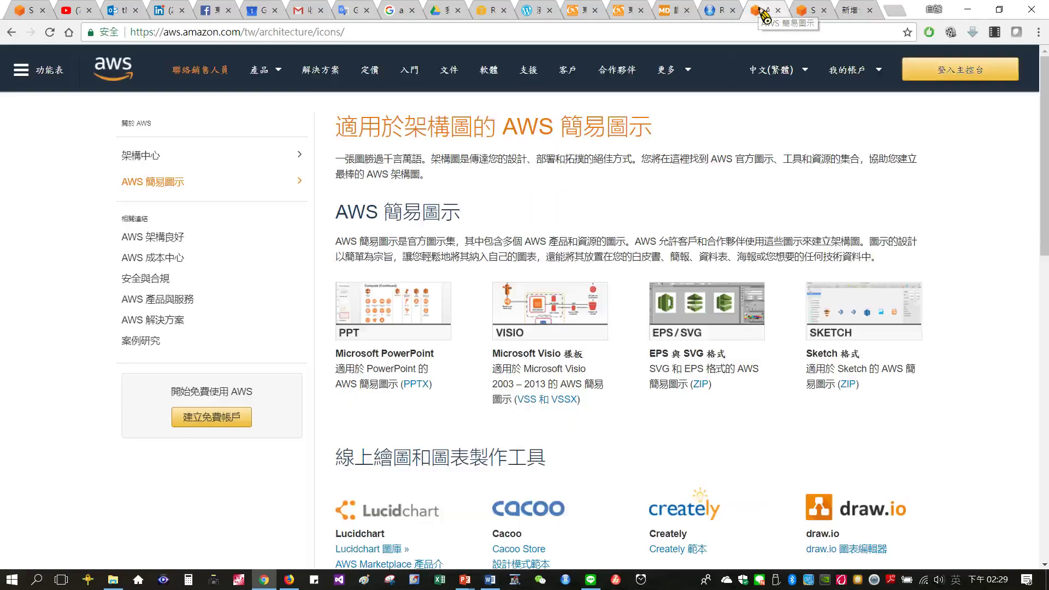
click(812, 14)
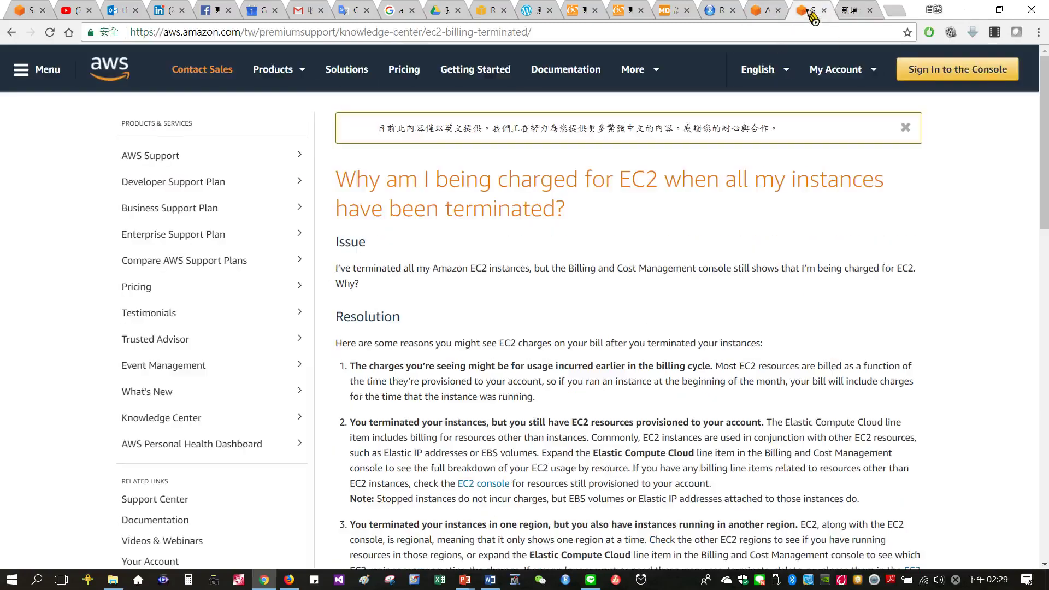
click(487, 12)
- Name the non-main route table of My Lab VPC 2 Public Route Table
click(200, 188)
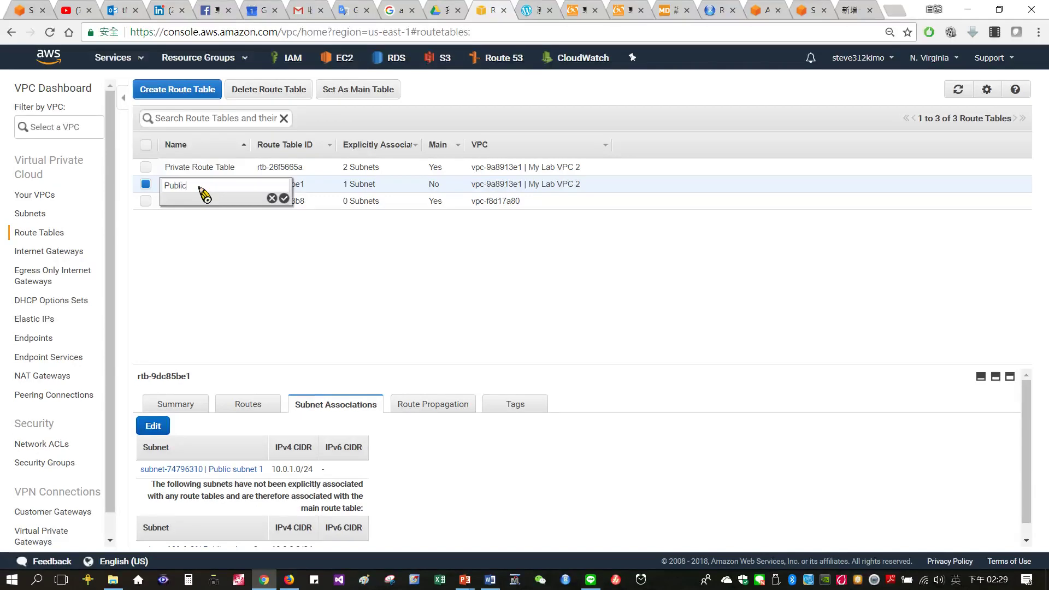
text(To)
key(BackSpace)
text(Route)
click(284, 198)
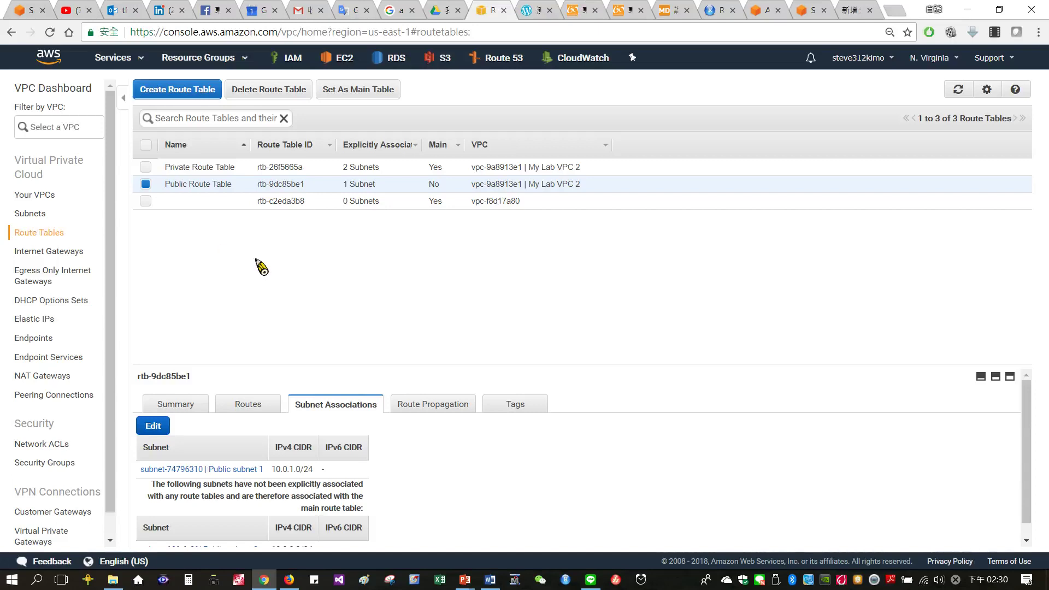
- Examine the routes of Public Route Table against the internet gateway in the PowerPoint VPC diagram, and compare them with Private Route Table in Chrome
click(247, 405)
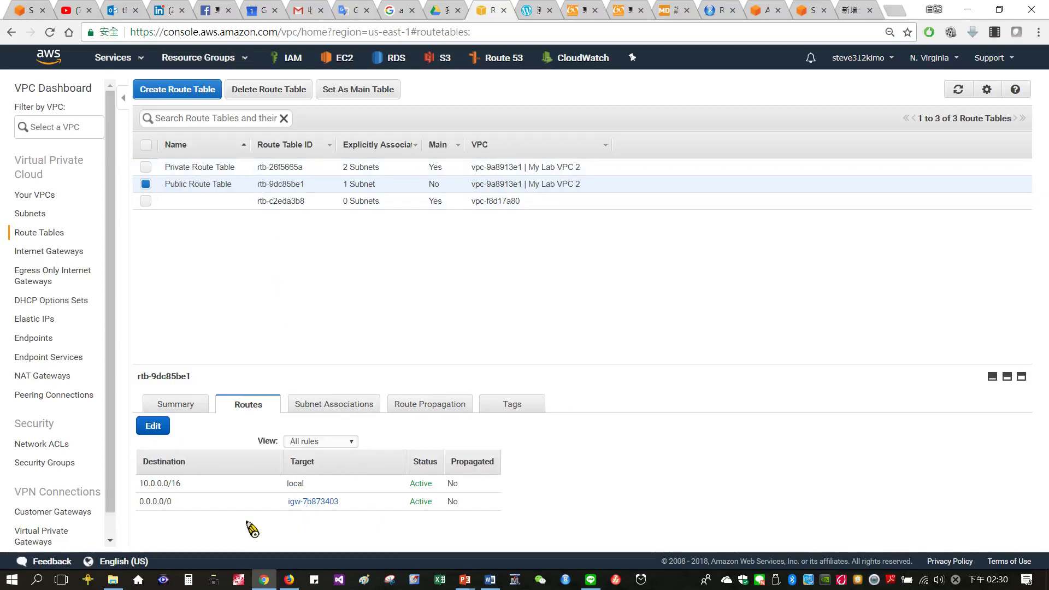
drag(353, 500, 288, 499)
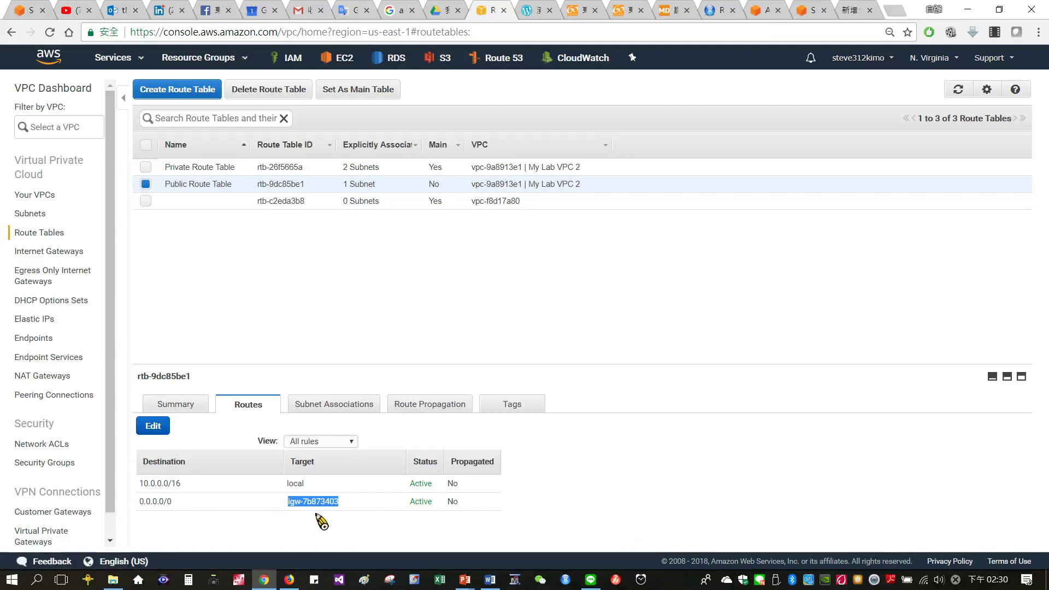
mouse_move(469, 582)
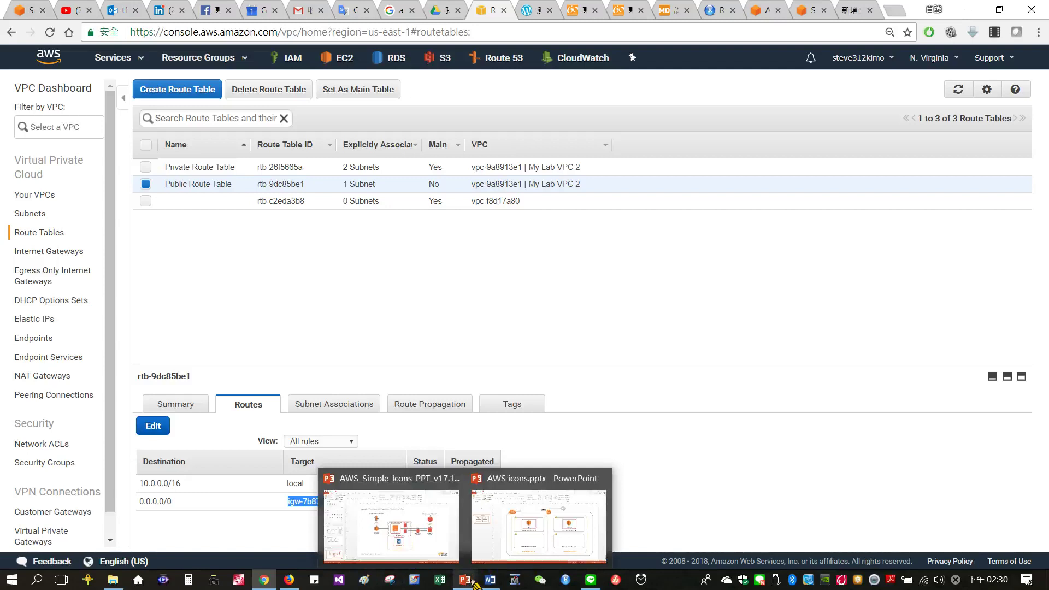
click(538, 494)
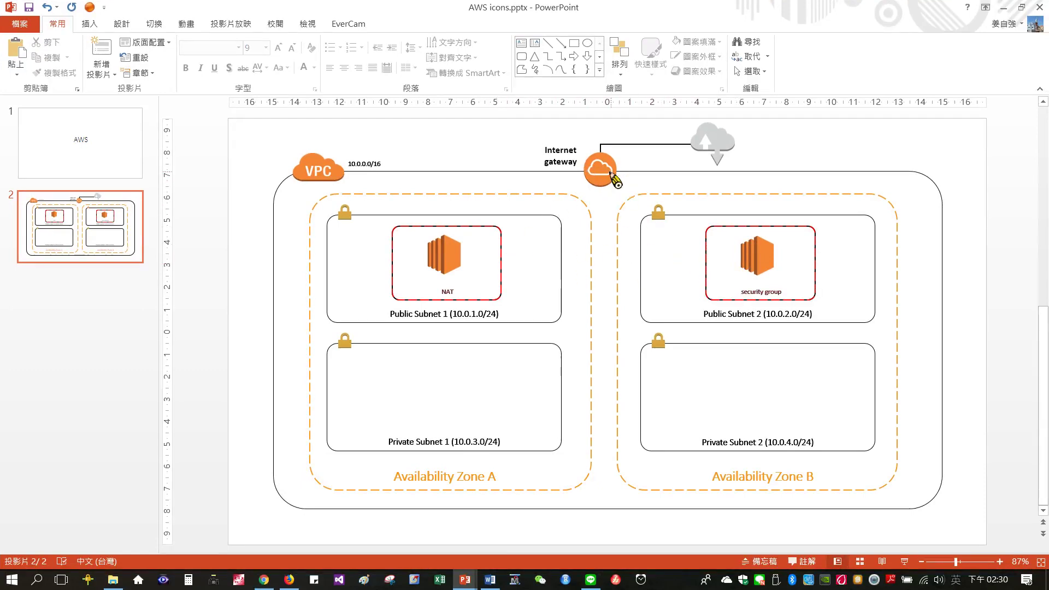
click(1002, 9)
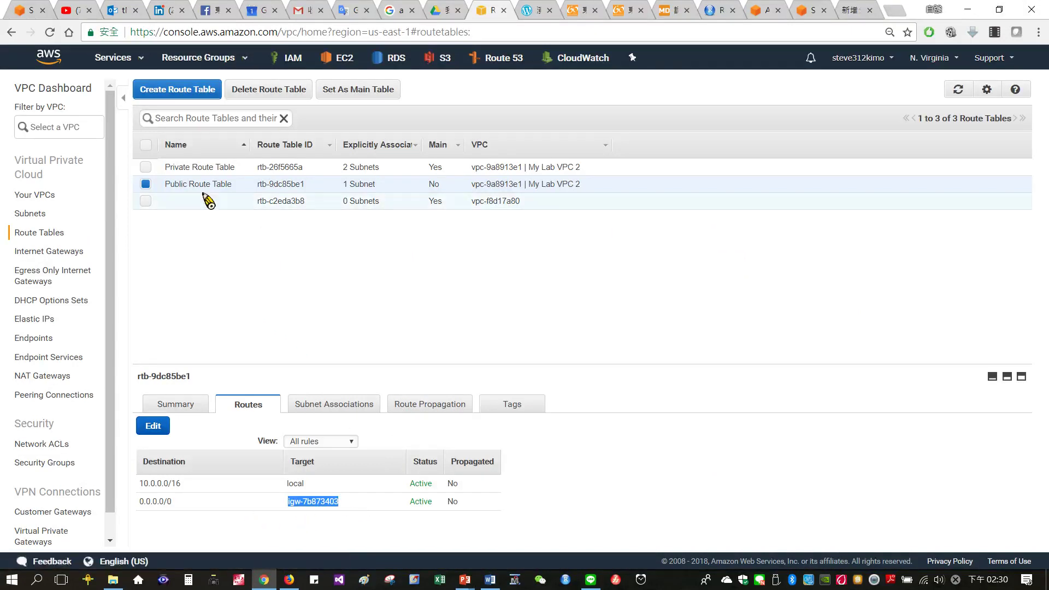
click(192, 170)
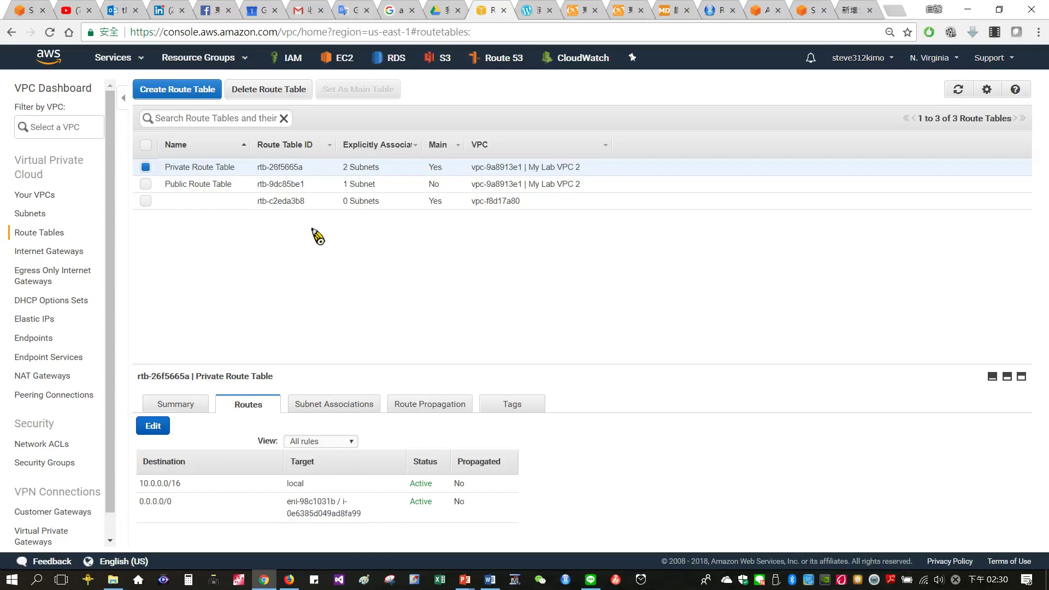
- Add Public subnet 2 to the subnet associations of Public Route Table, keeping Public subnet 1 associated, and save
click(181, 185)
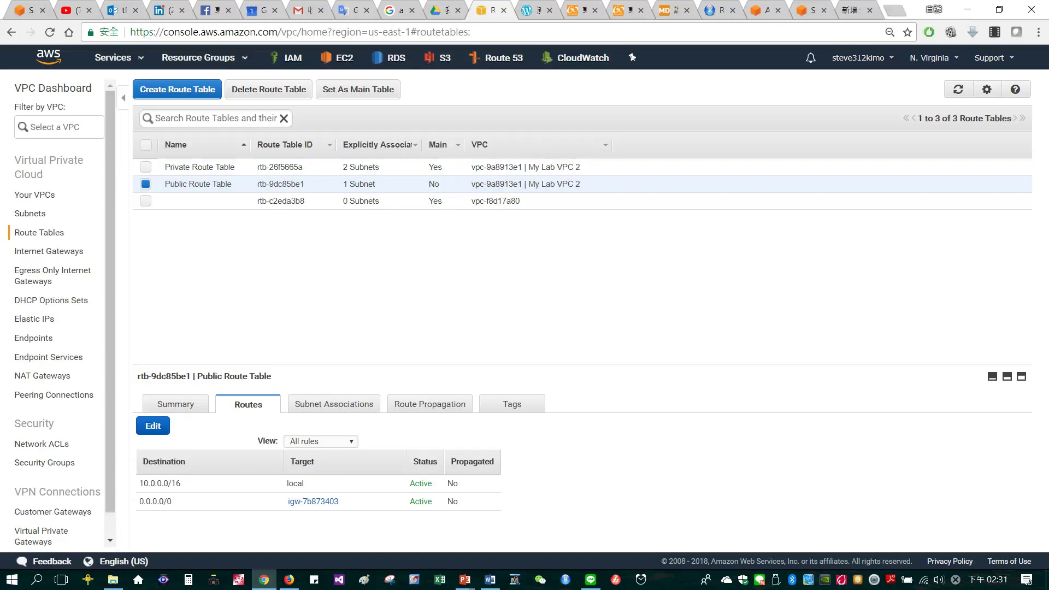
click(361, 416)
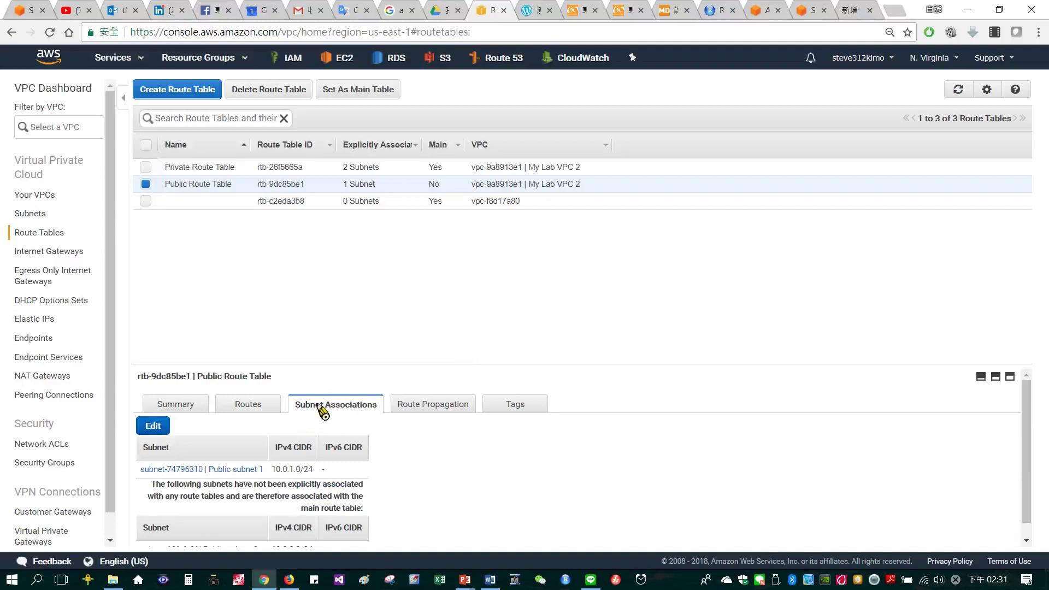
click(155, 426)
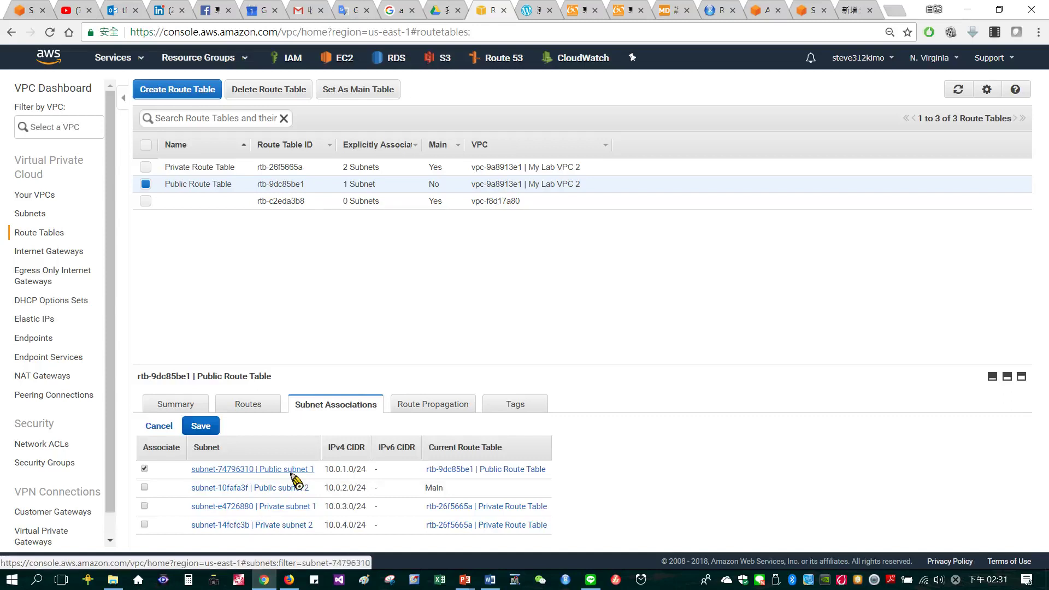
click(145, 487)
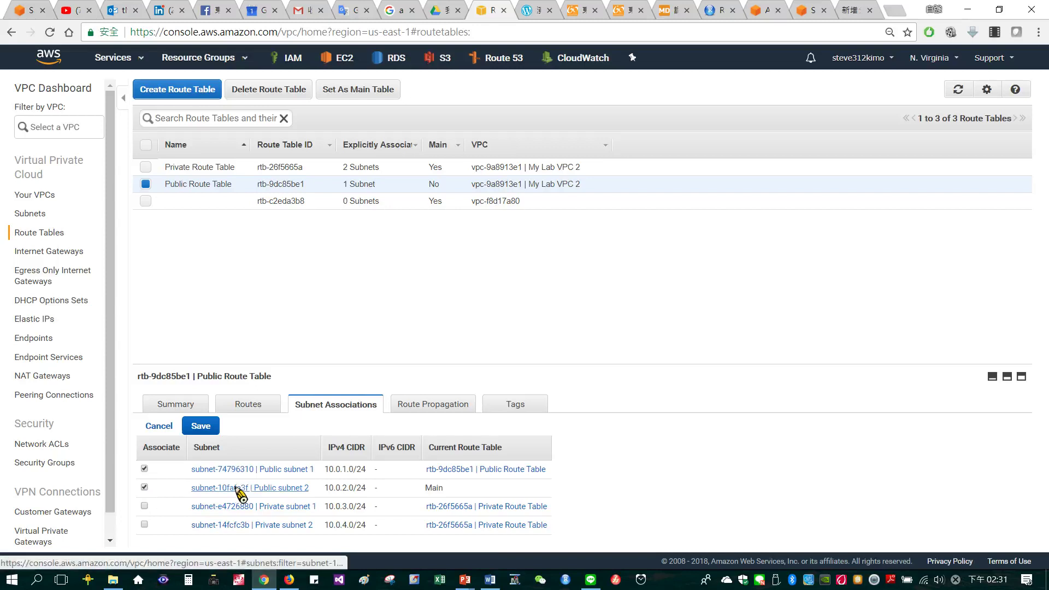
click(217, 427)
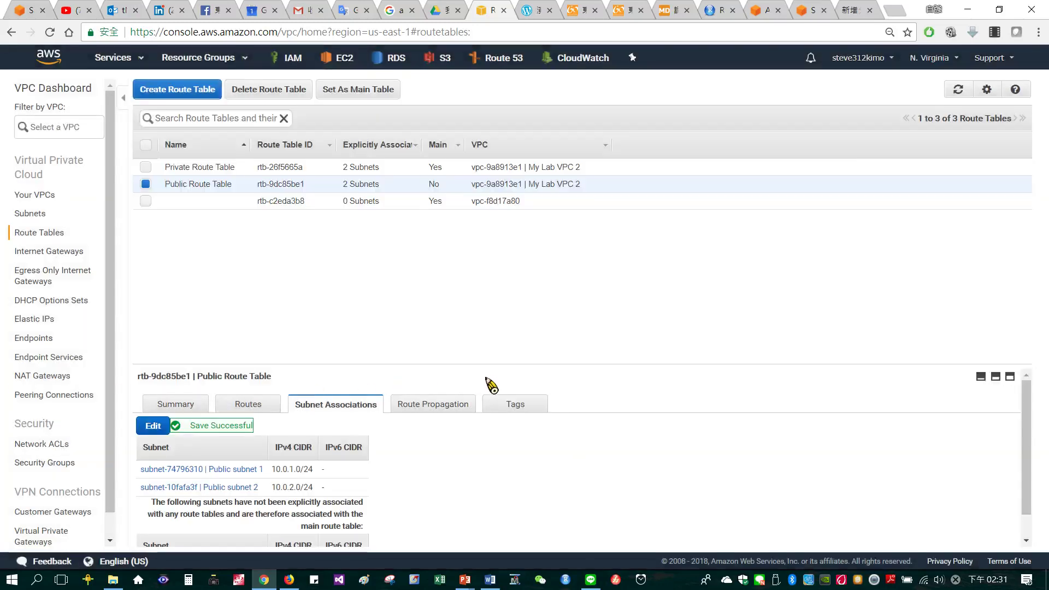
scroll(491, 385, down, 1)
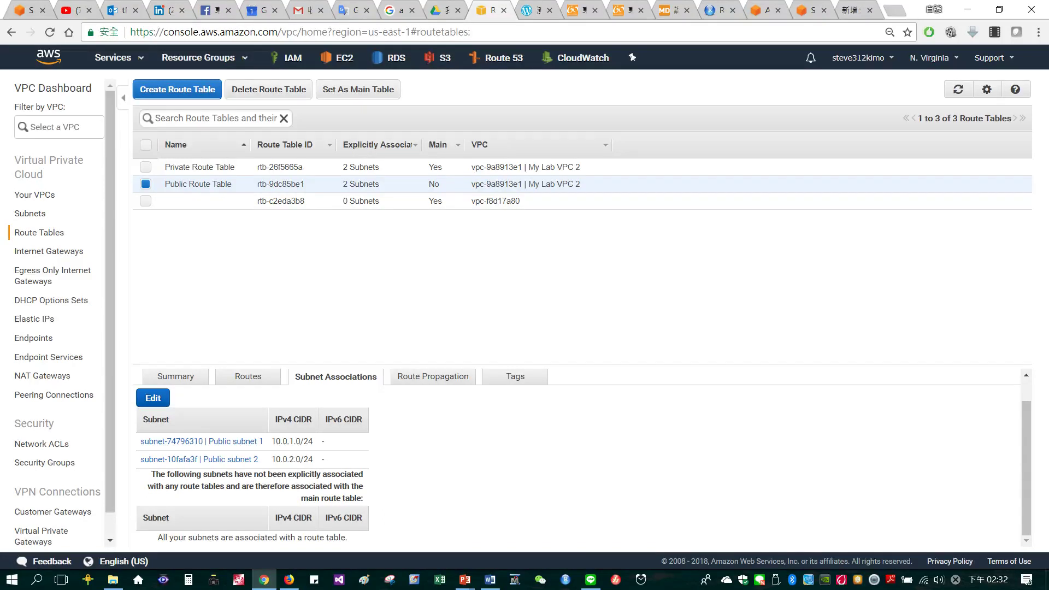
- Open the list of VPC security groups and try to delete the LabWindowsServer security group
mouse_move(595, 11)
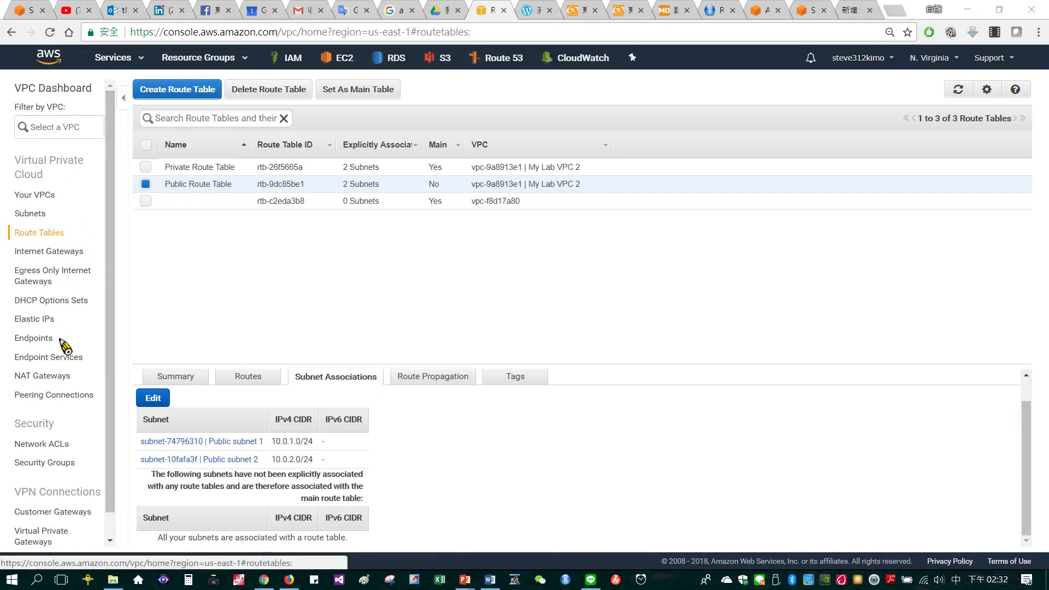
click(40, 470)
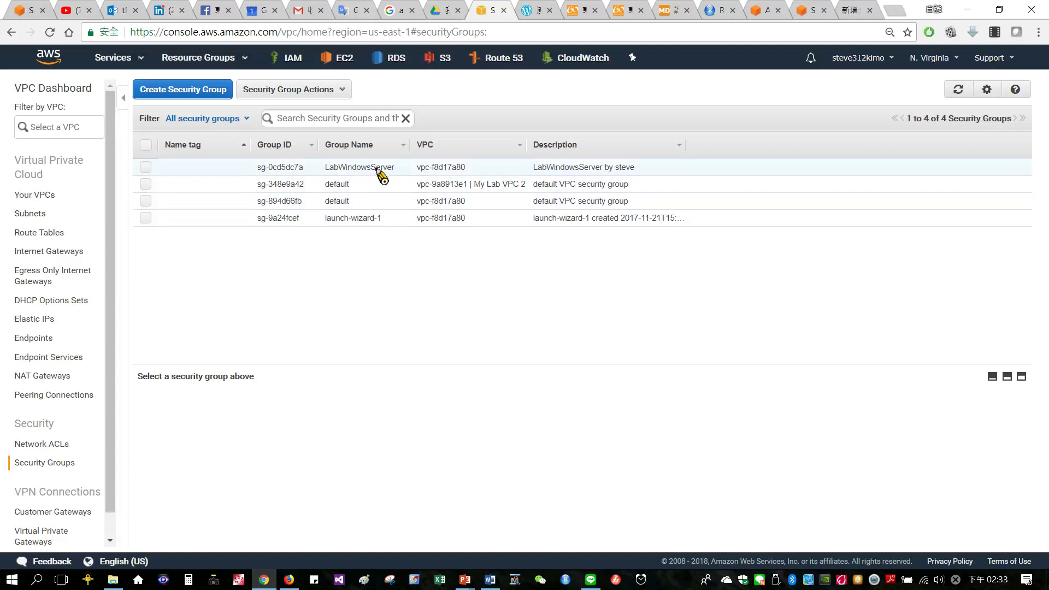
click(147, 167)
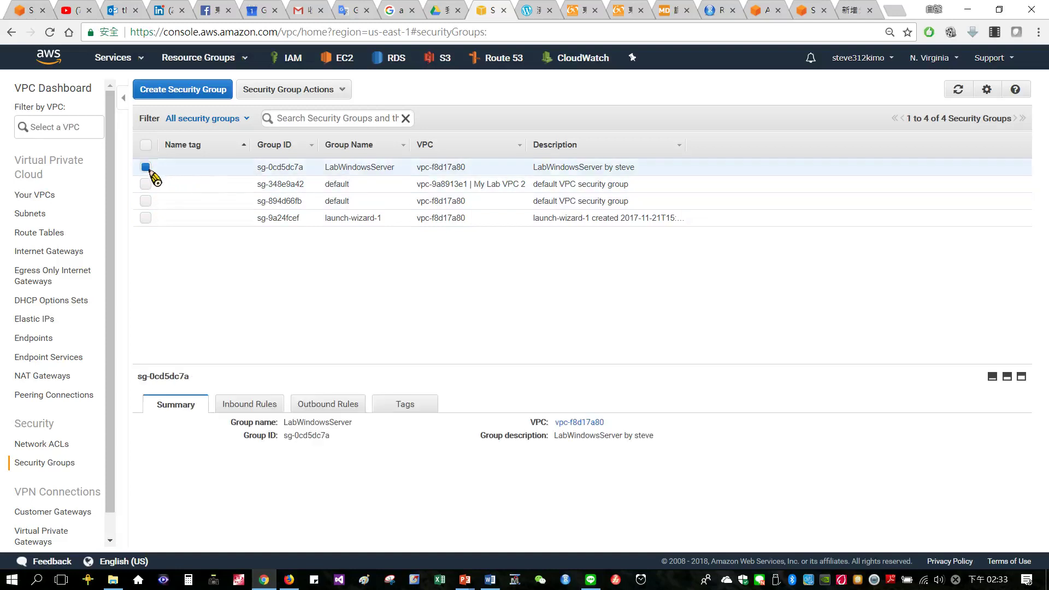
click(328, 90)
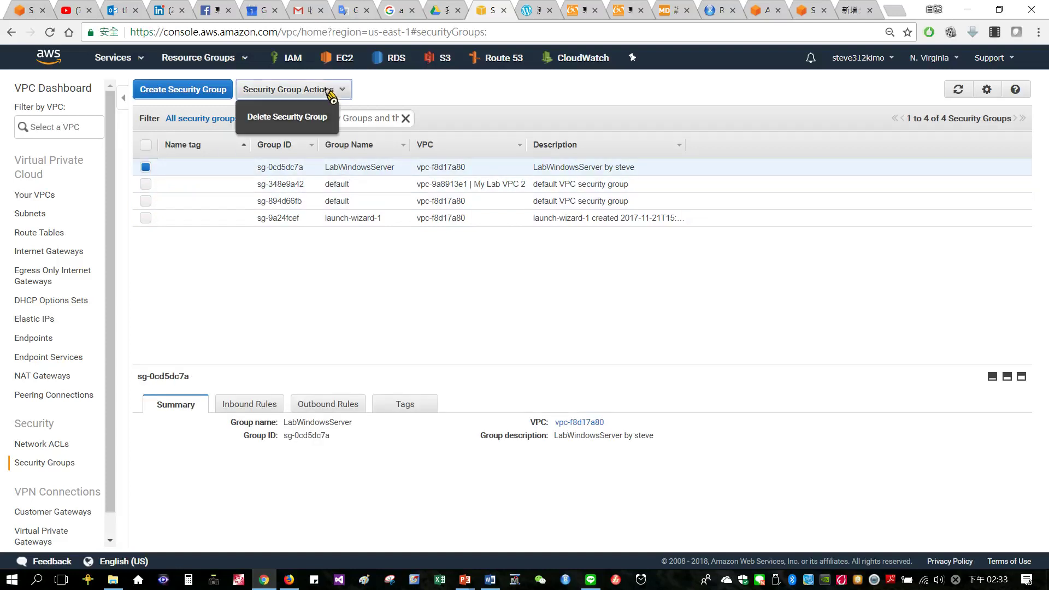
click(315, 118)
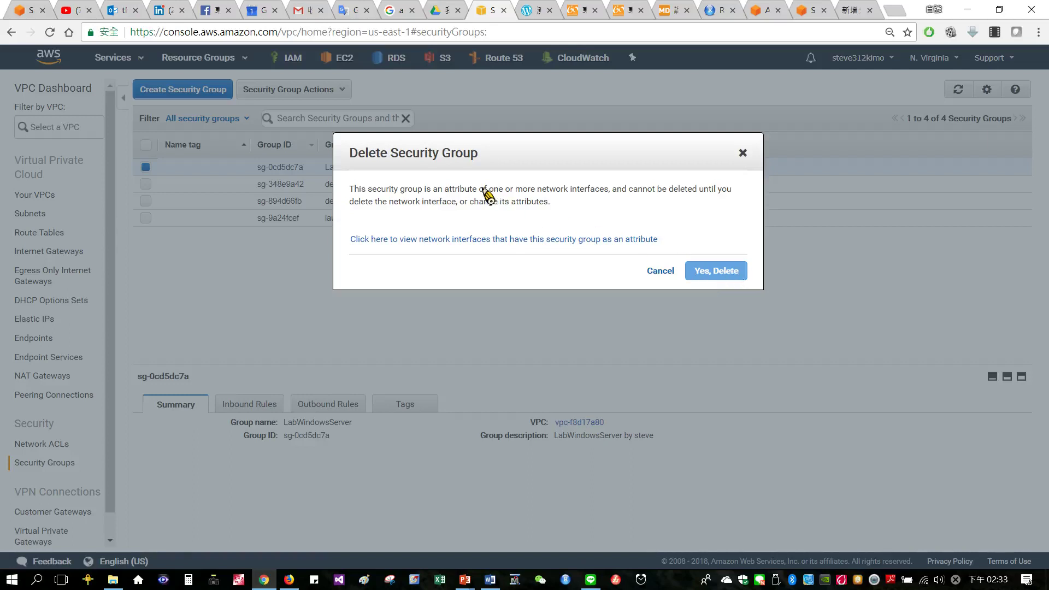
- Inspect the network interface that uses the LabWindowsServer security group and the actions available for it
click(521, 239)
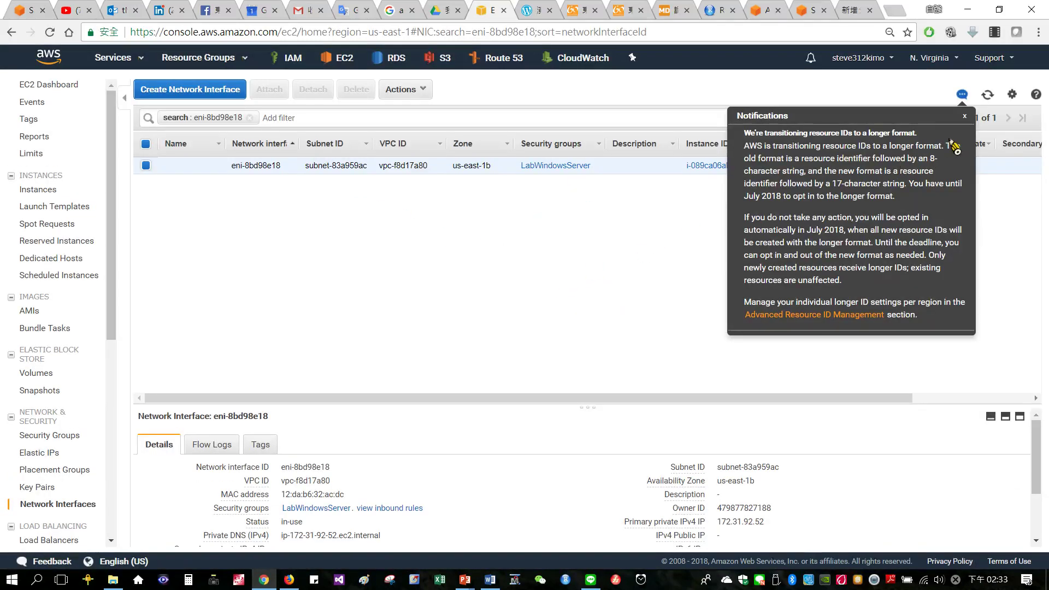
click(964, 116)
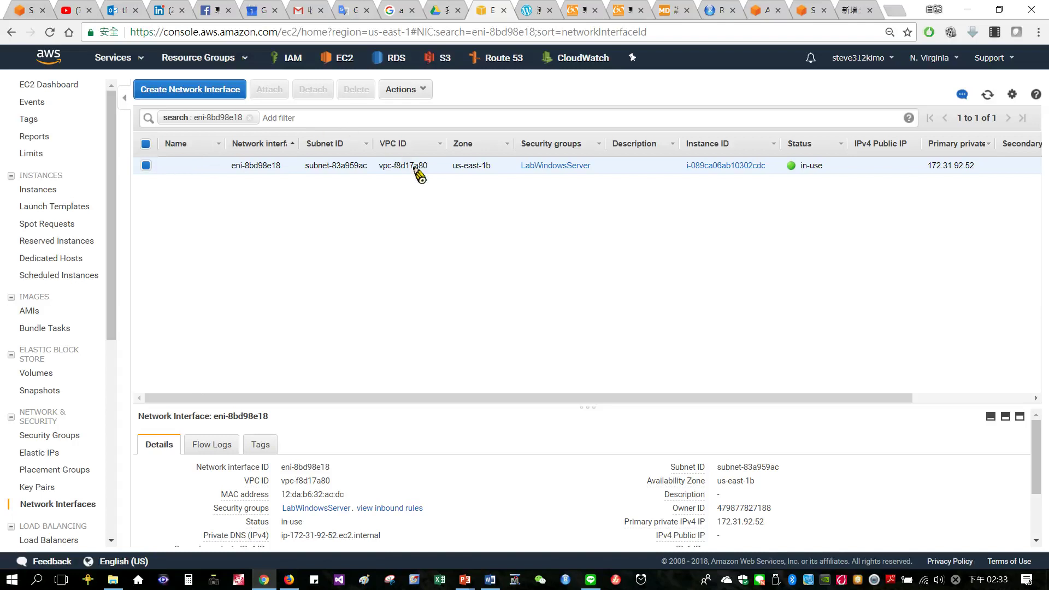
click(420, 89)
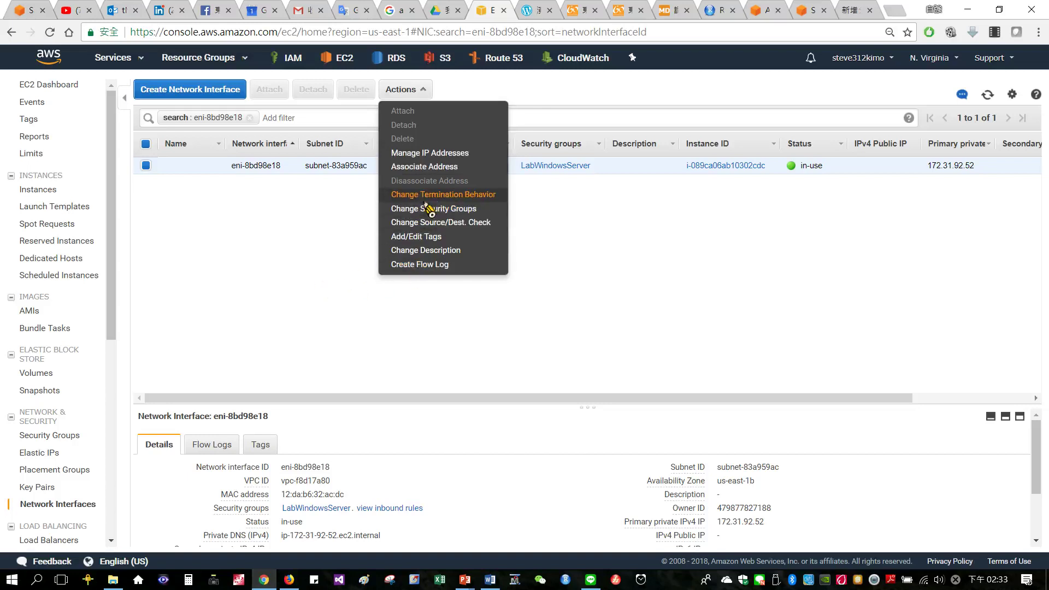
click(306, 251)
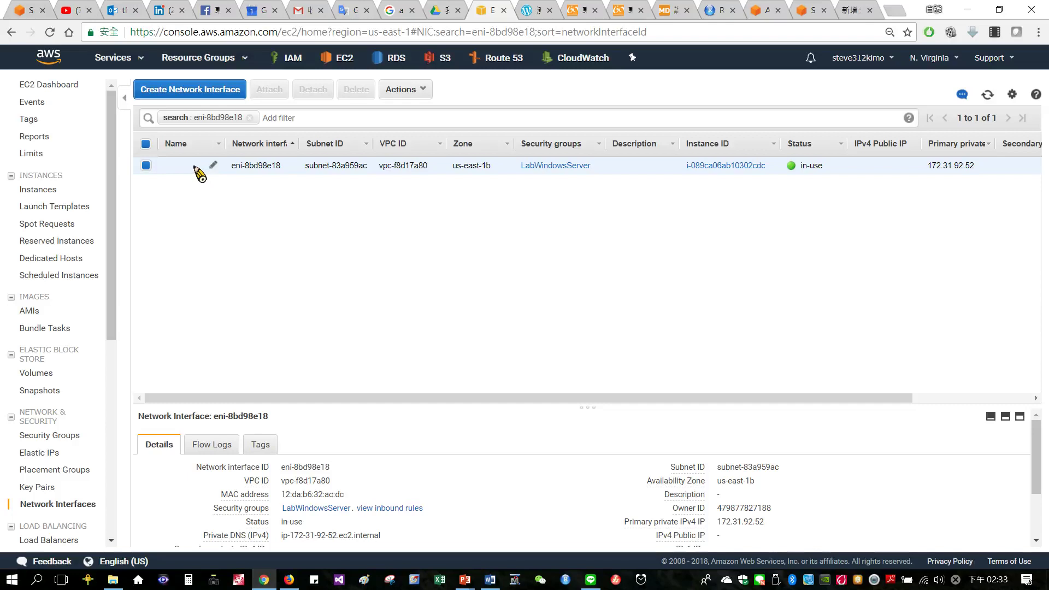
right_click(812, 171)
click(424, 175)
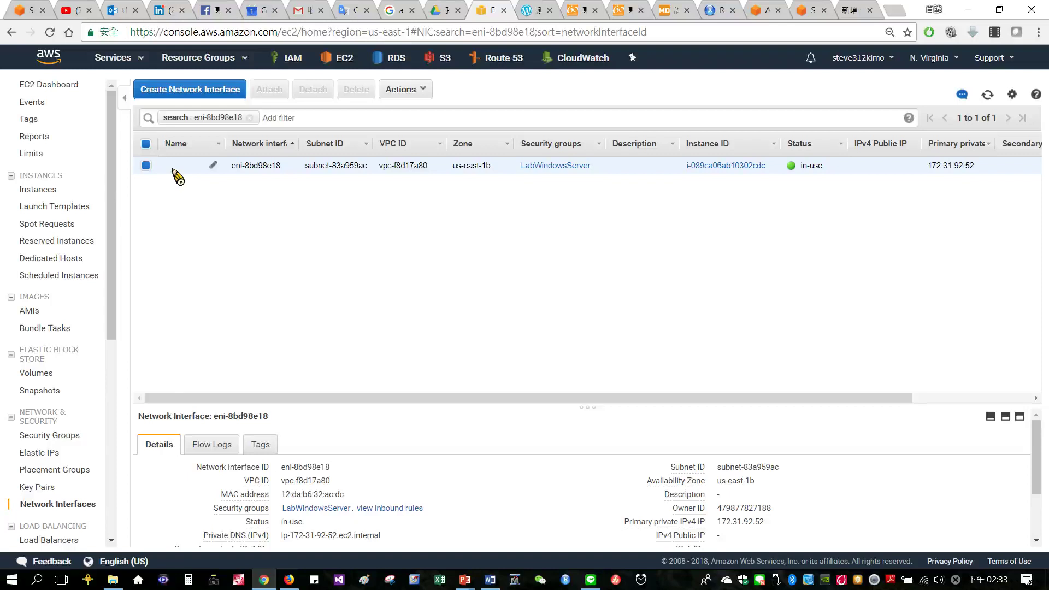
click(409, 89)
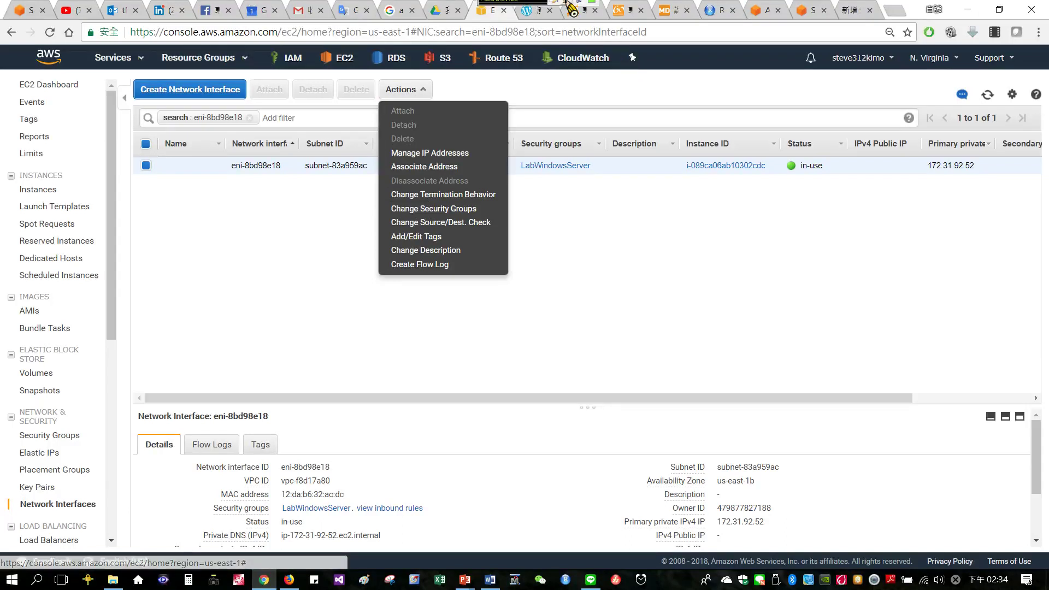
- Leave the EC2 pages and open the list of security groups in the VPC service
key(alt+Left)
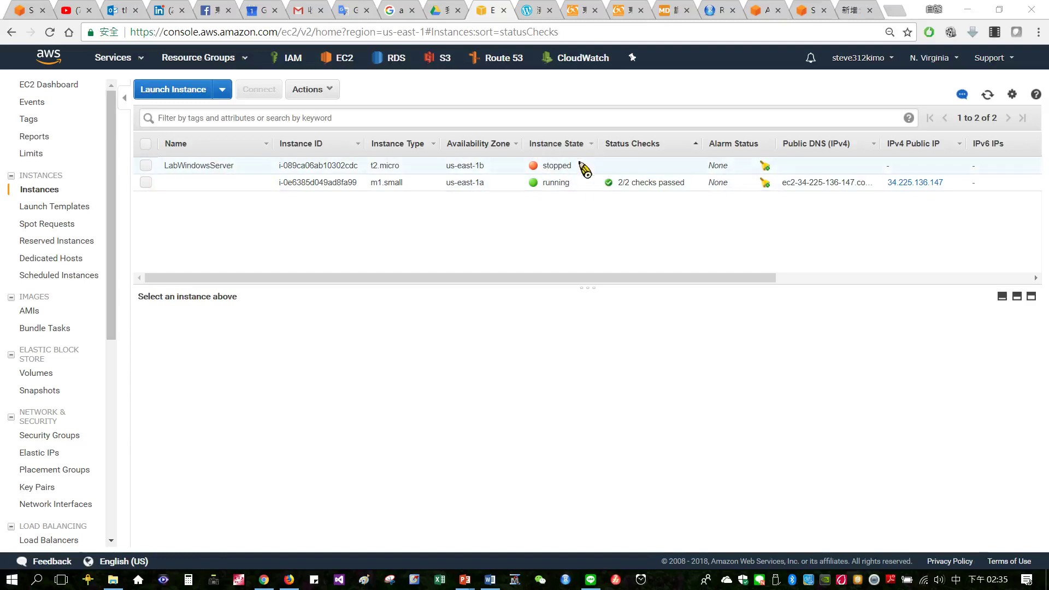
click(121, 61)
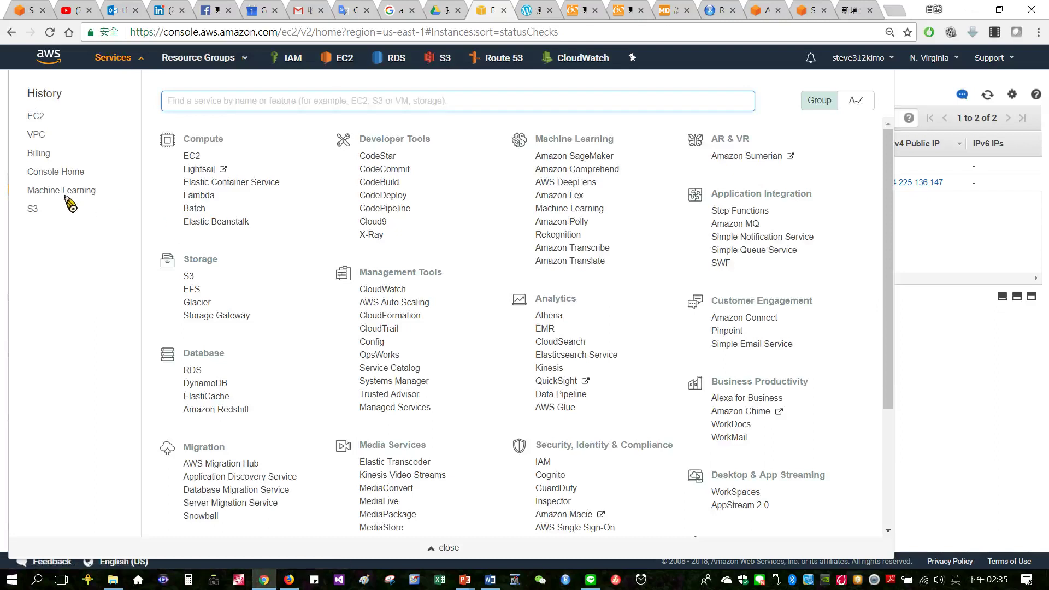
scroll(306, 309, down, 3)
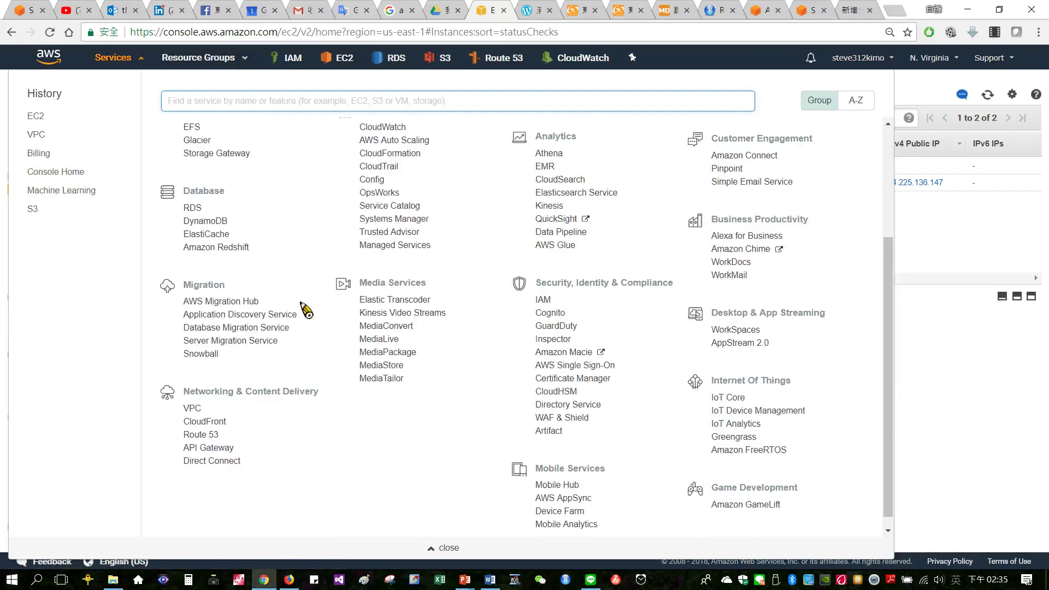
click(192, 394)
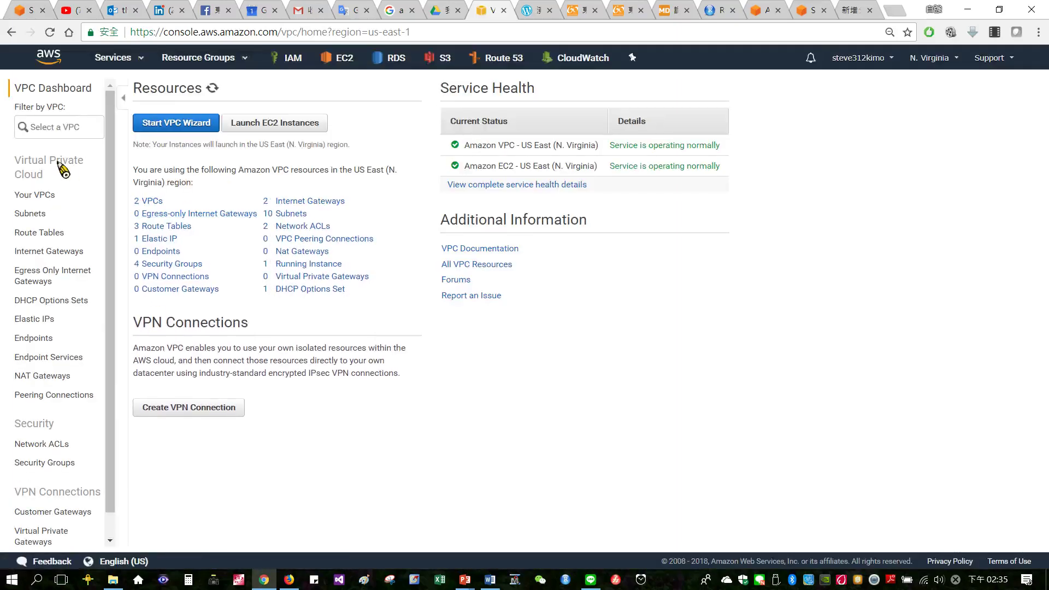
click(39, 214)
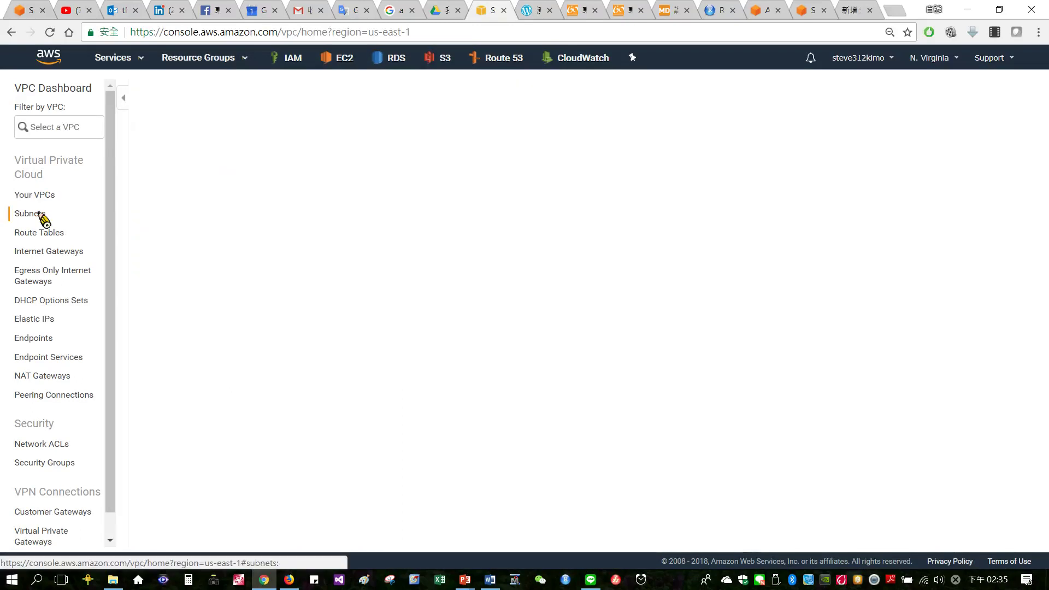
click(59, 233)
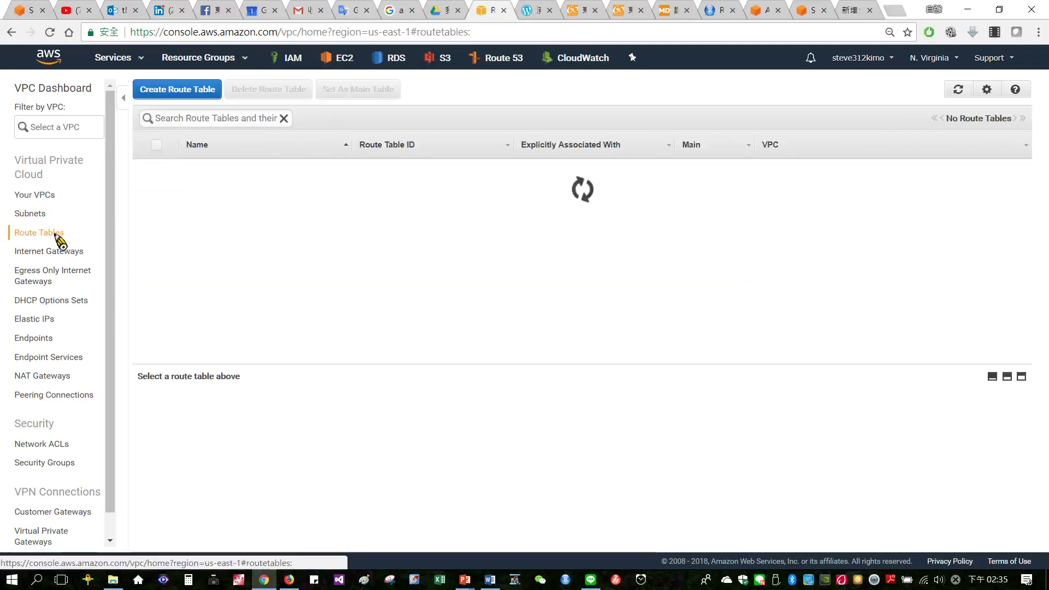
click(43, 466)
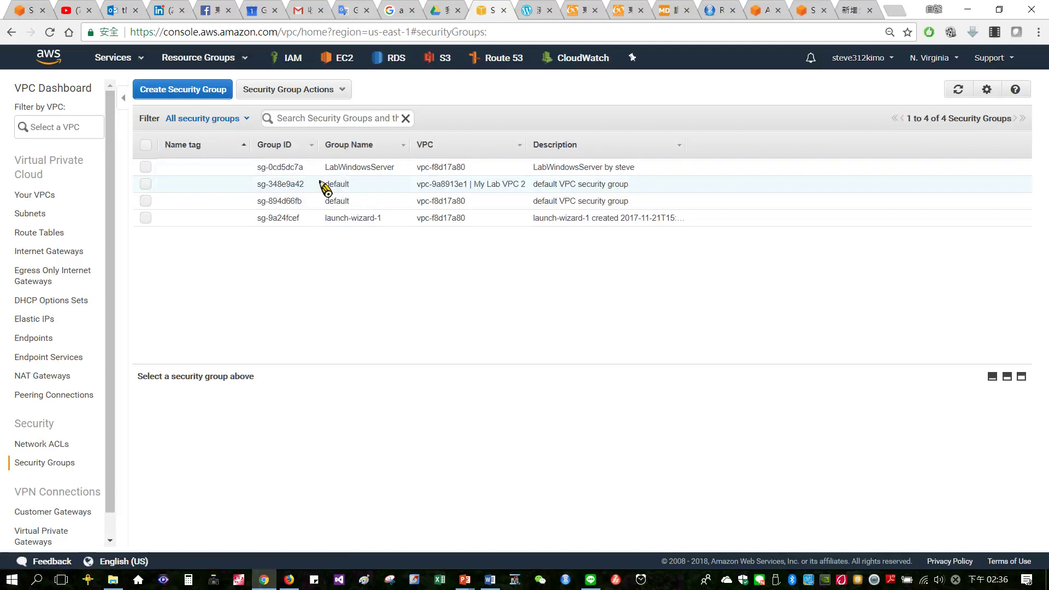
- Start a new security group with WebSecurityGroup as its name tag and group name
click(194, 97)
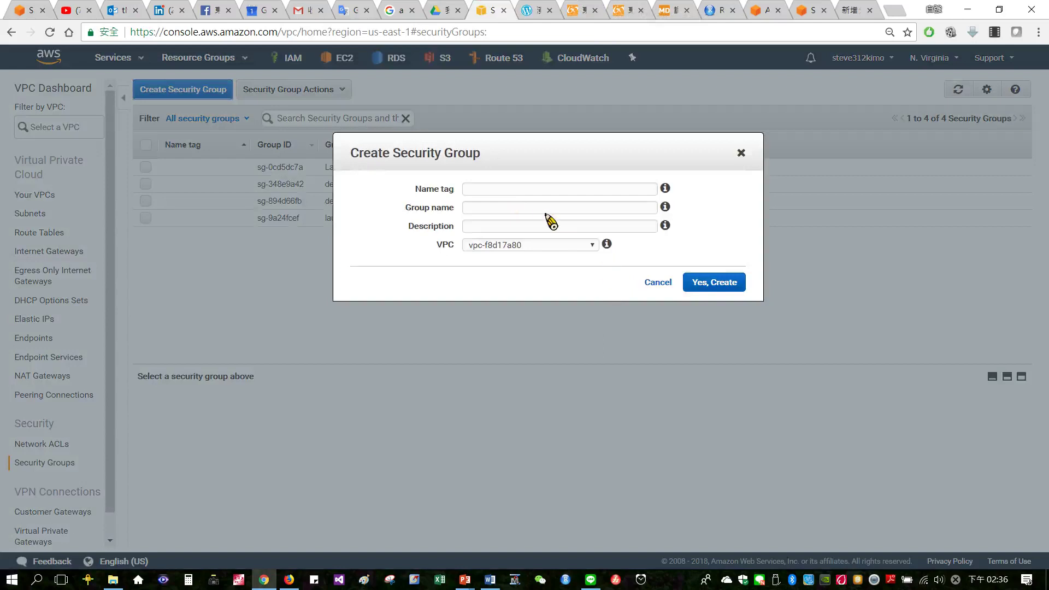
click(481, 190)
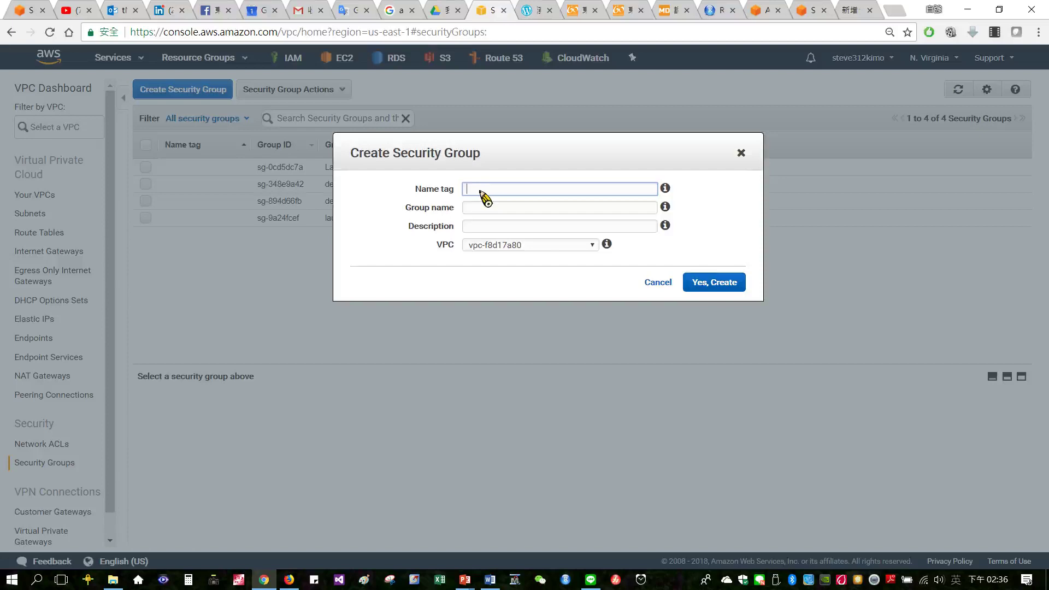
text(Web)
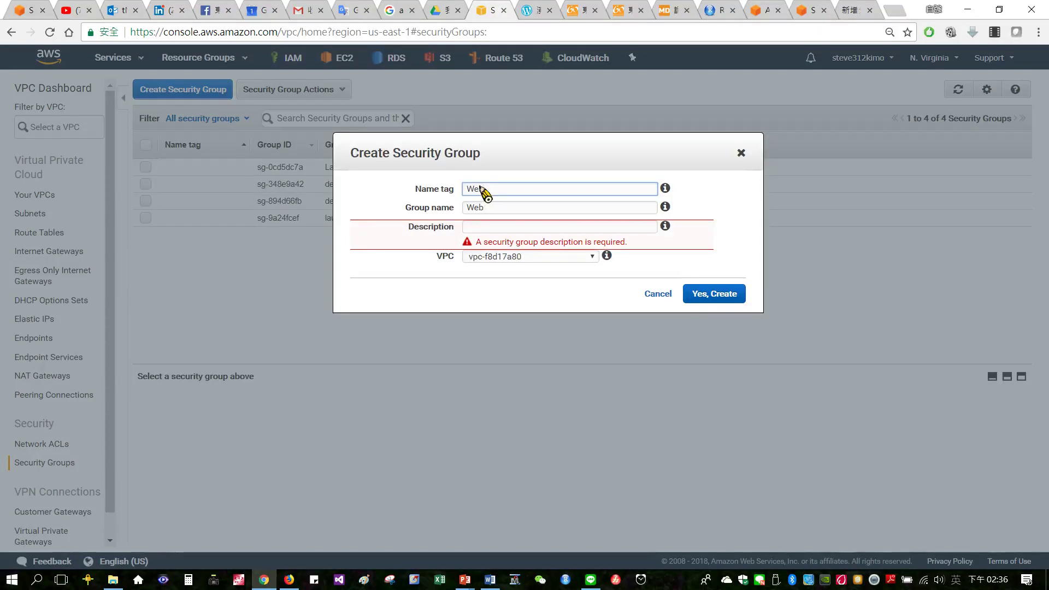
text(Secur)
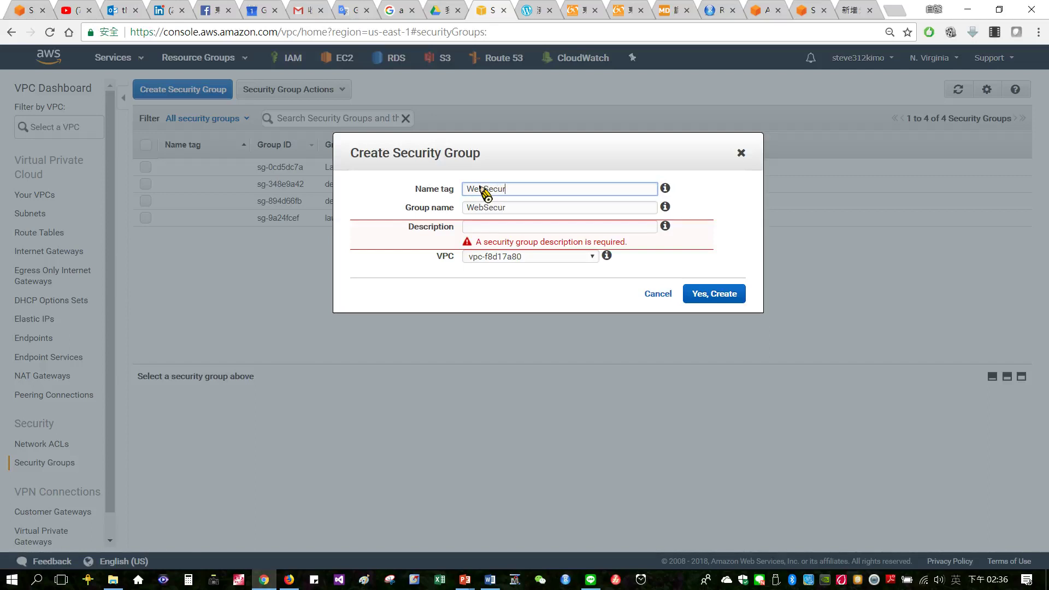
text(ity)
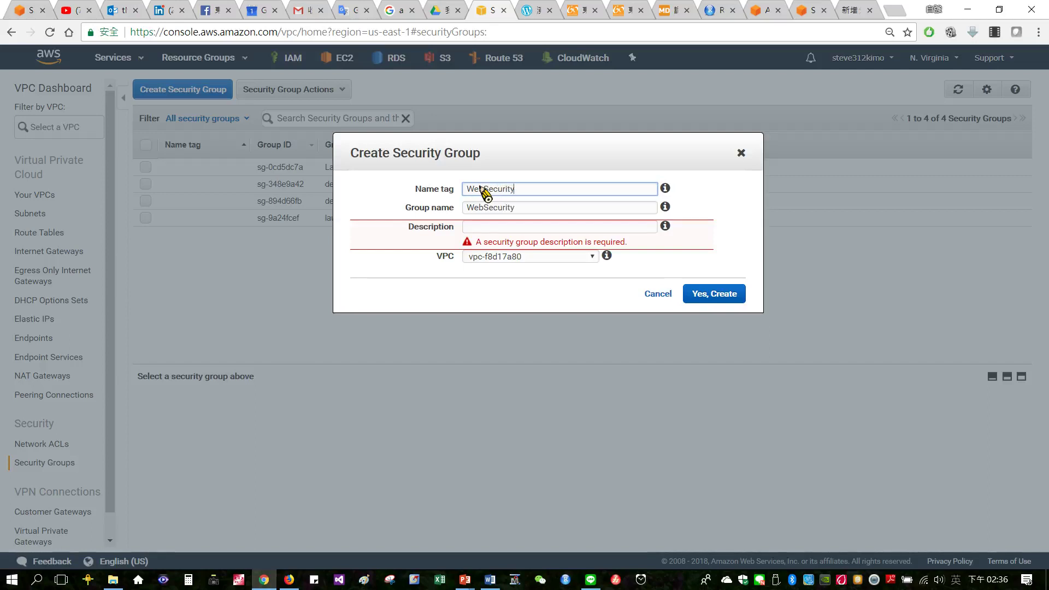
text(Group)
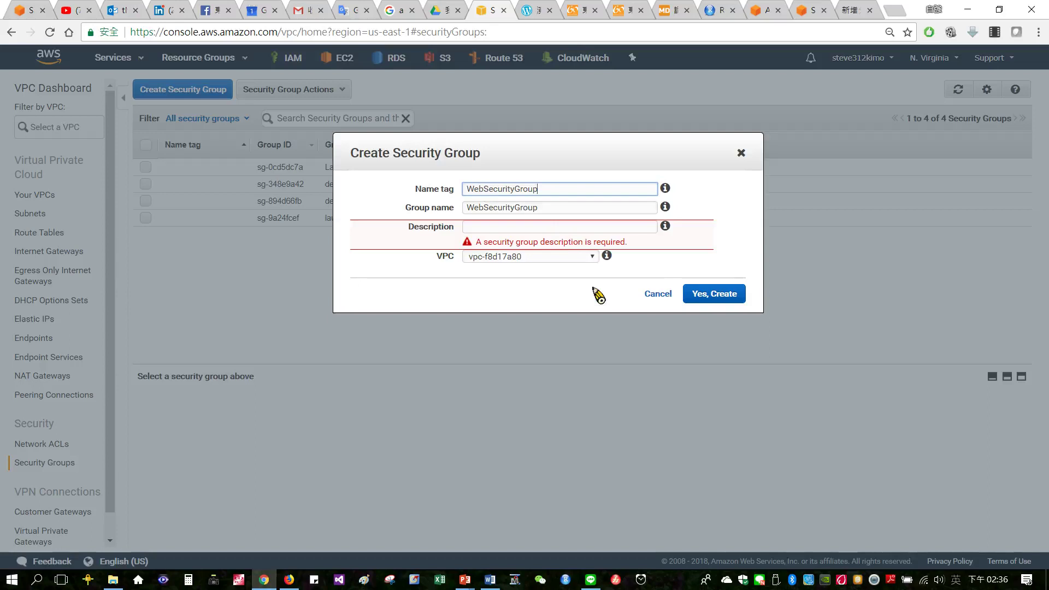
click(728, 190)
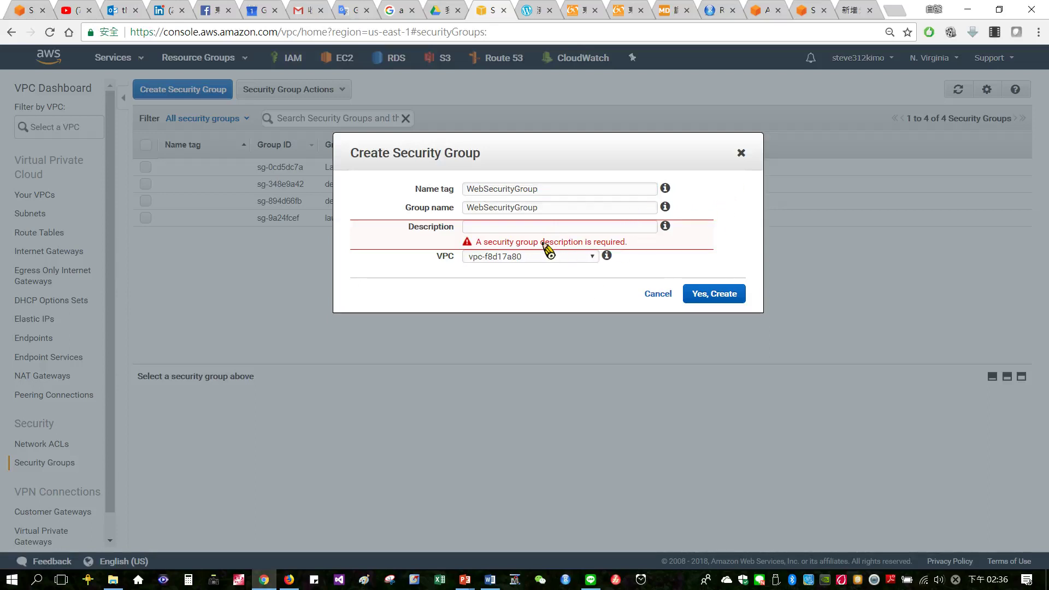
- Enter "for Lab 2" as the new security group's description and assign the group to My Lab VPC 2
click(538, 226)
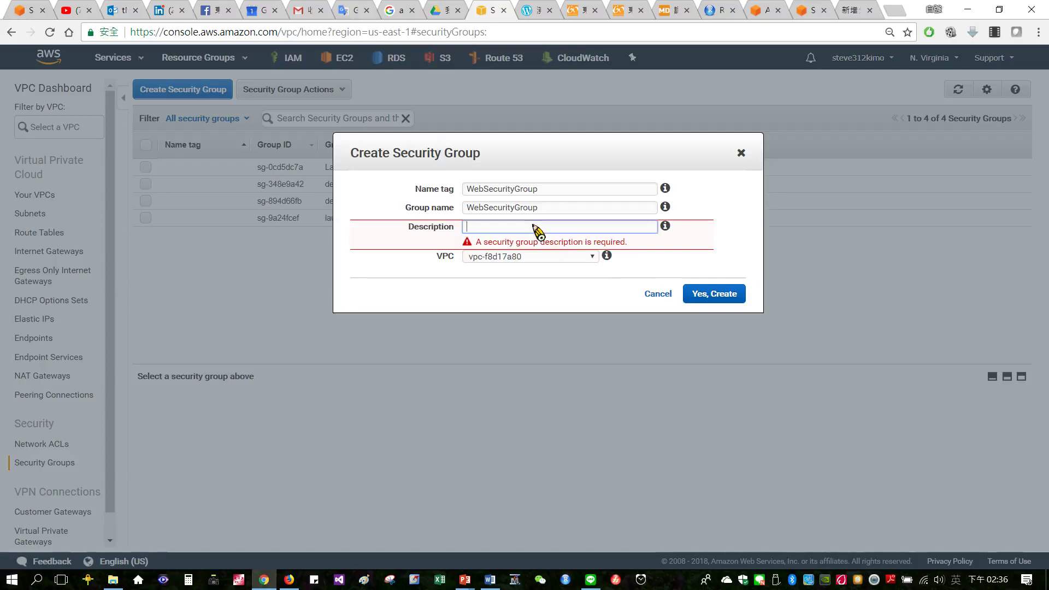
text(for )
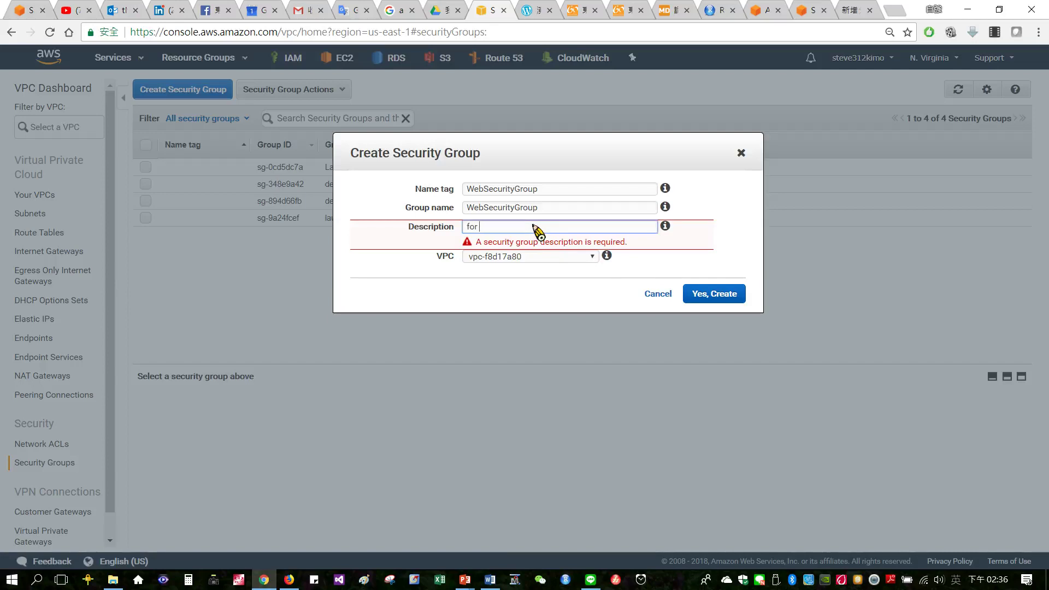
text(Lab 2)
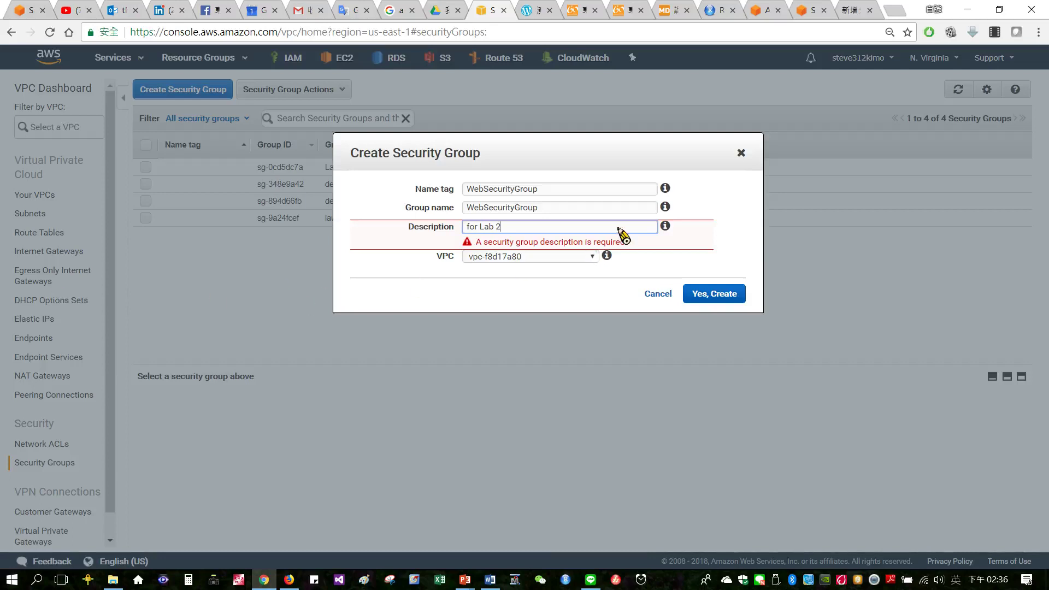
click(709, 191)
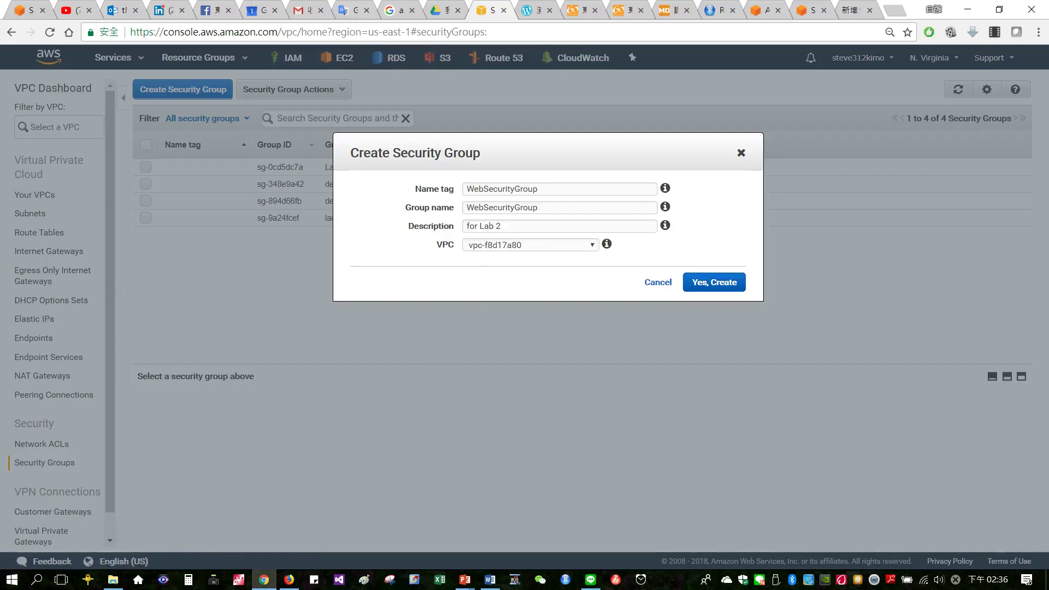
click(598, 246)
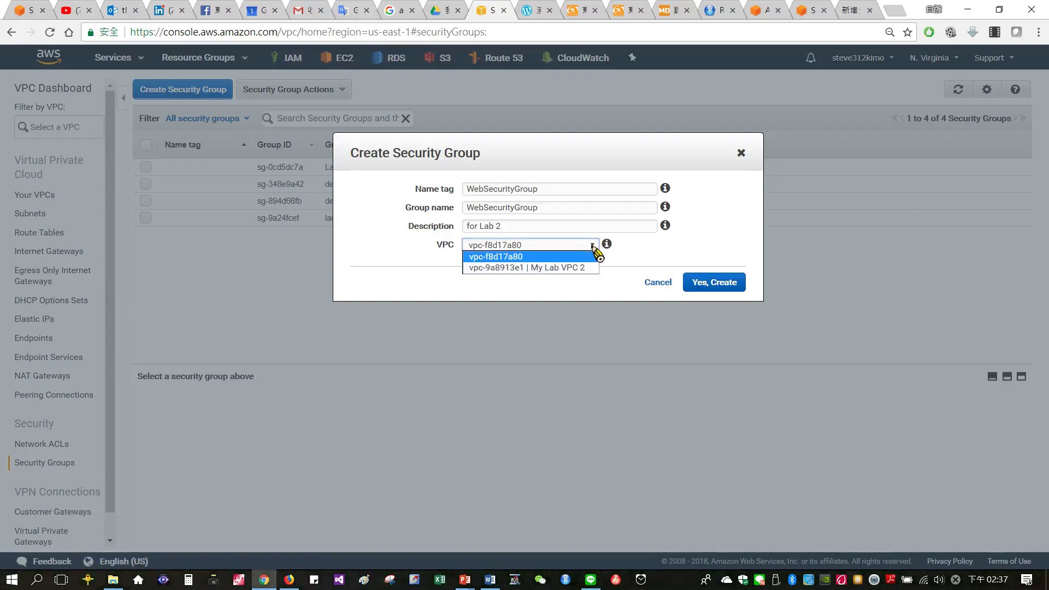
click(572, 269)
- Extend the description to "for Lab 2 Enable HTTP access" and create the security group
click(506, 231)
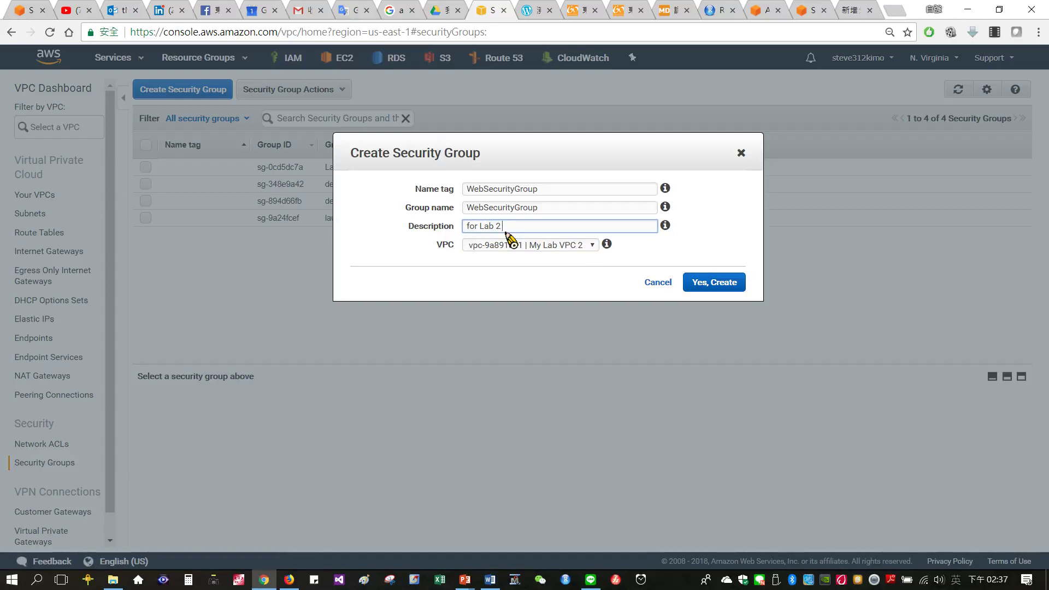
text(nable)
key(BackSpace)
key(BackSpace)
key(BackSpace)
key(BackSpace)
key(BackSpace)
text(Enable HTTP access)
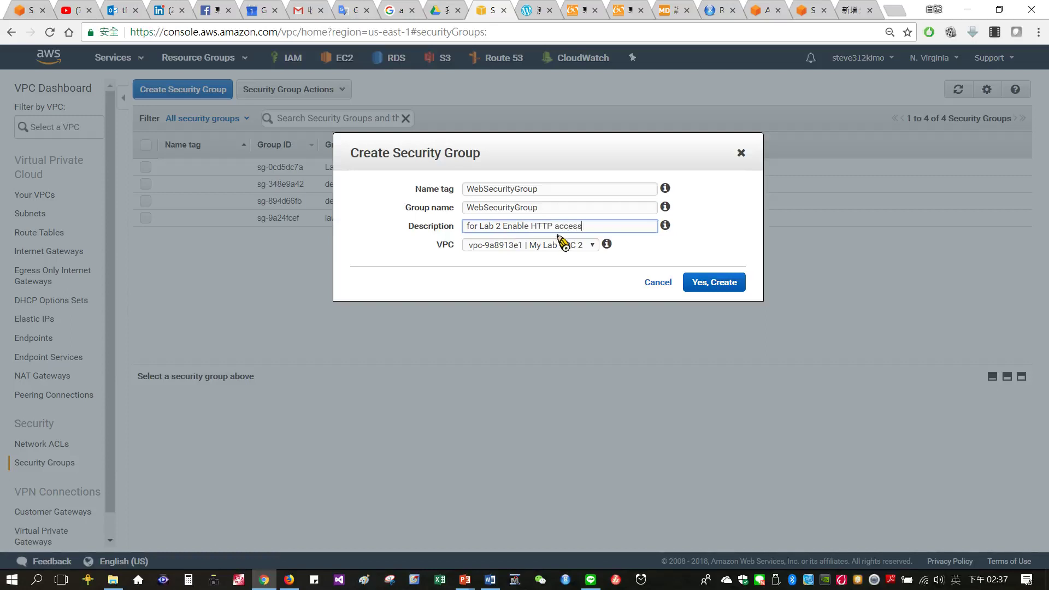
click(719, 285)
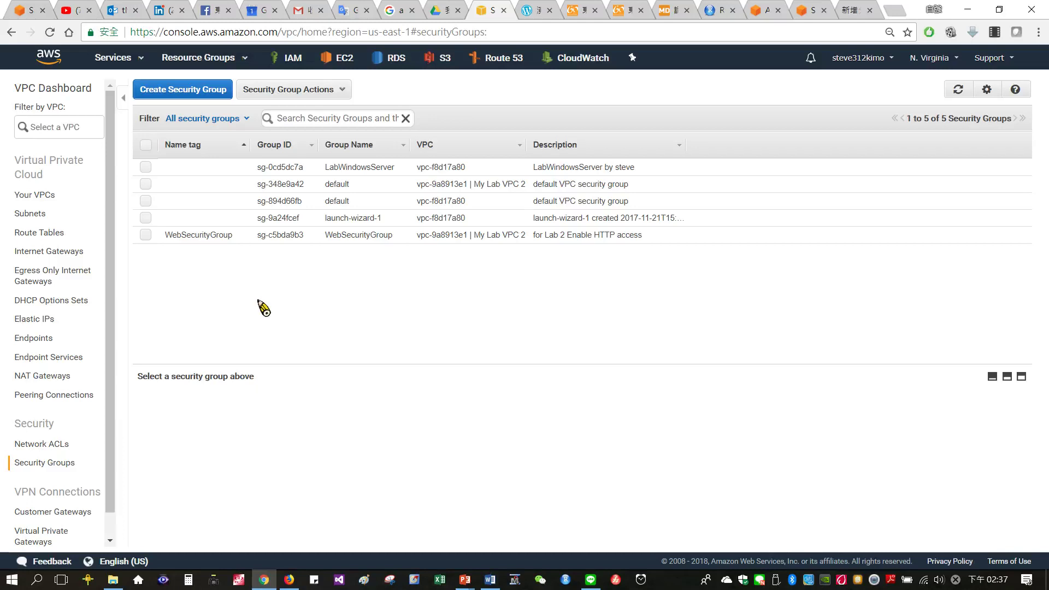
- Start an inbound rule of type HTTP (80) for WebSecurityGroup
click(147, 236)
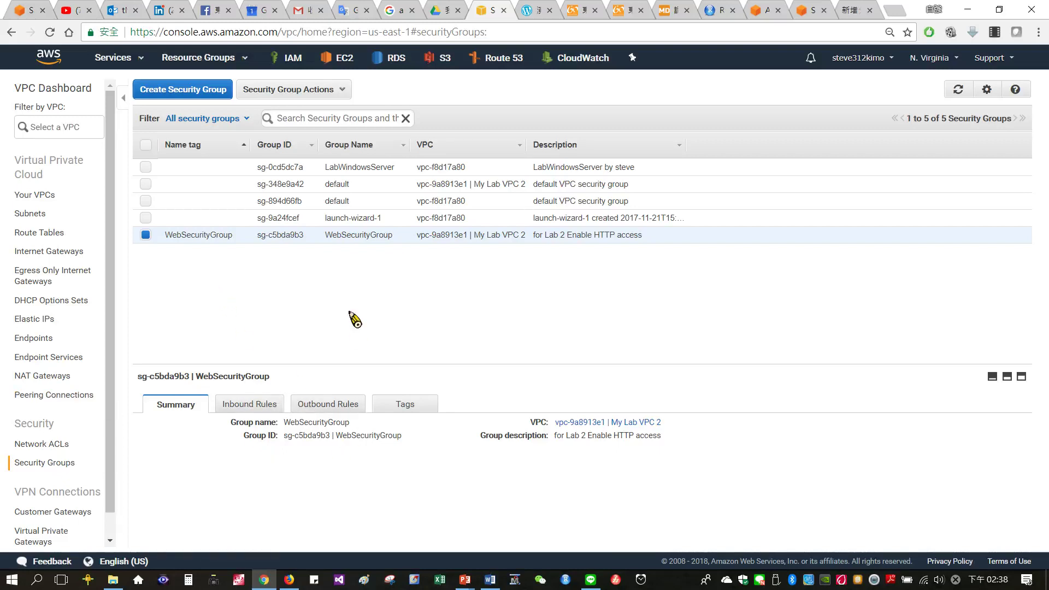
click(257, 407)
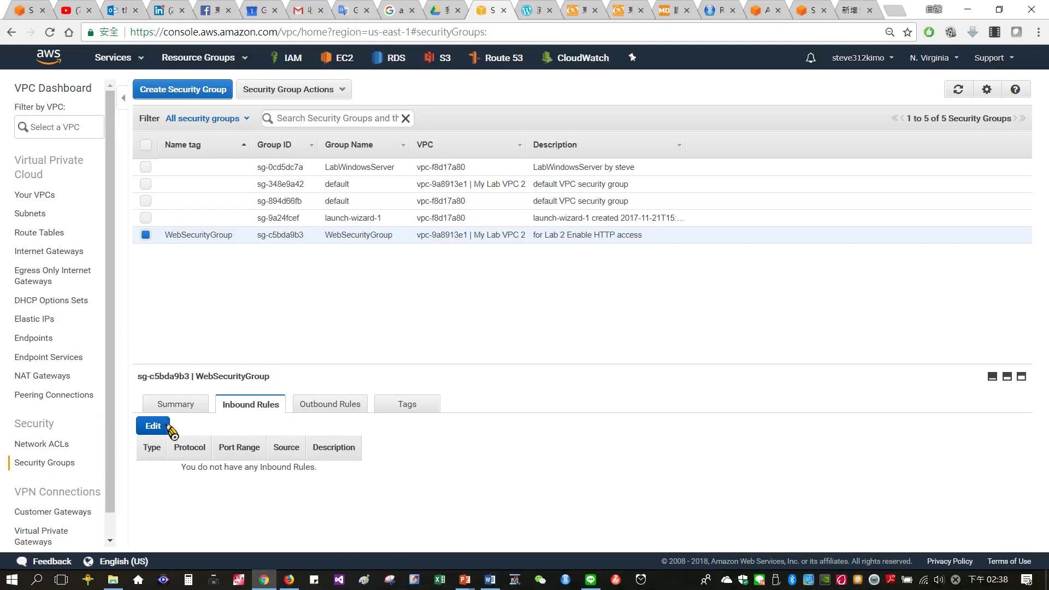
click(147, 431)
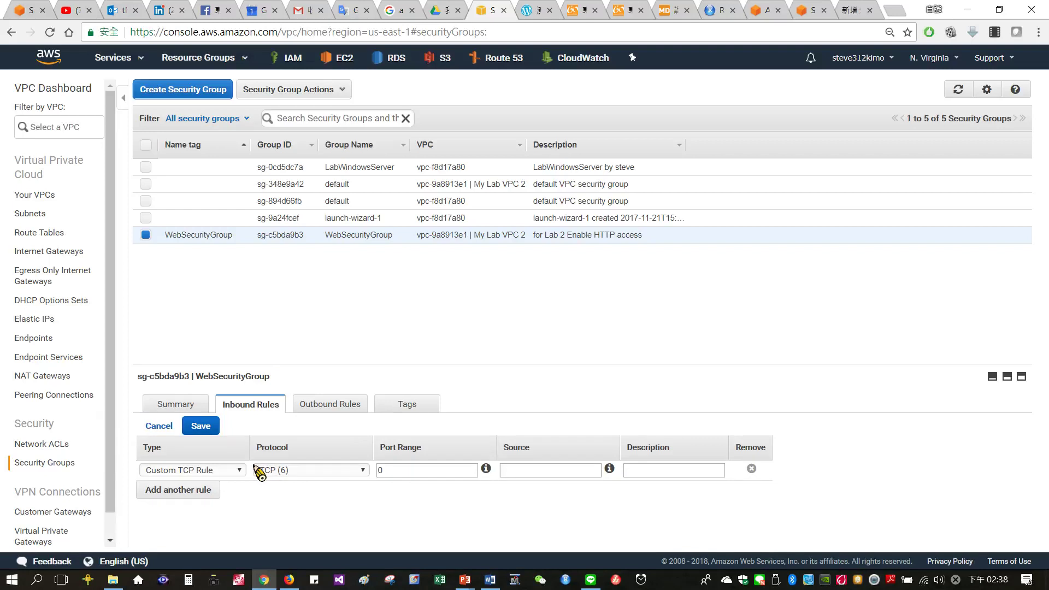
click(227, 471)
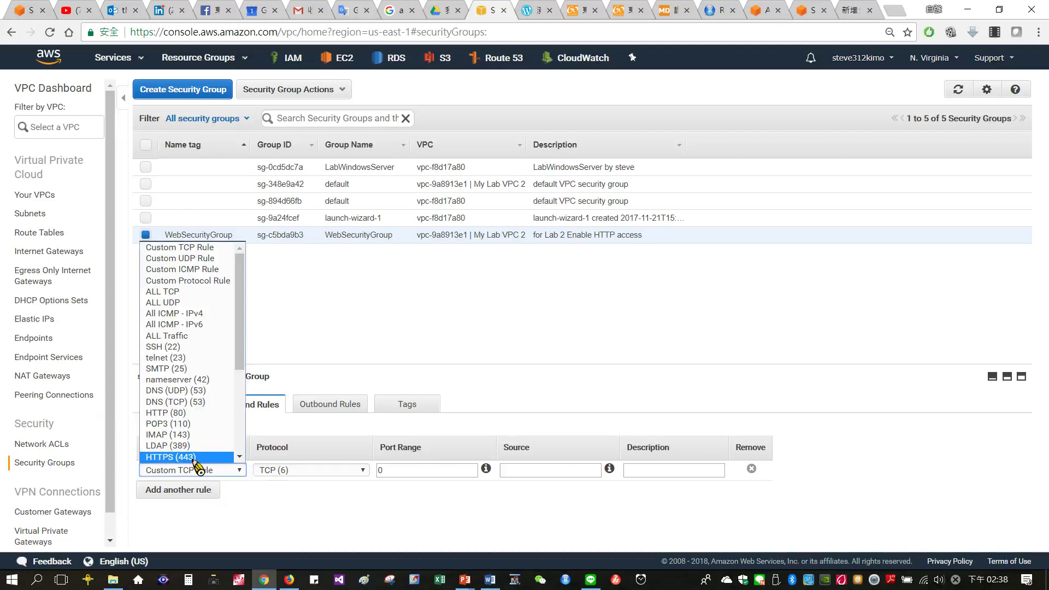
click(178, 413)
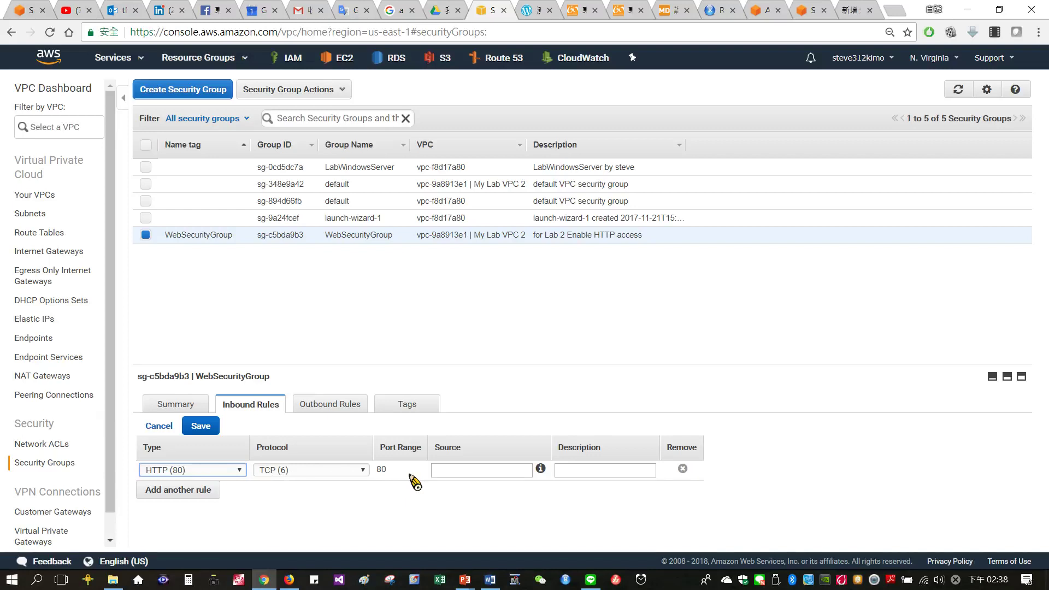
- Set the HTTP rule's source to 0.0.0.0/0 and save the inbound rules
click(467, 469)
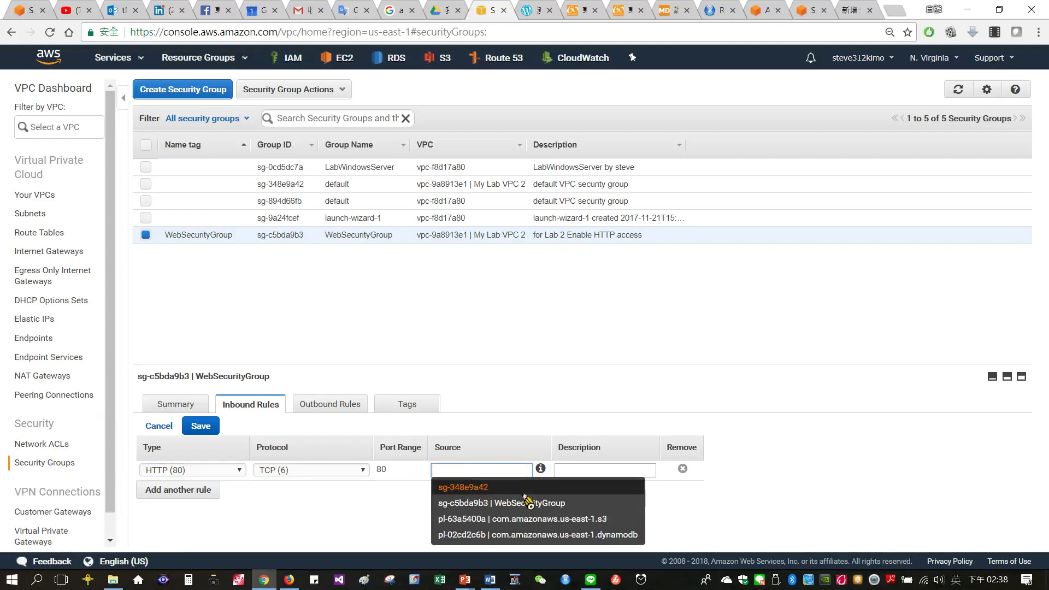
click(365, 523)
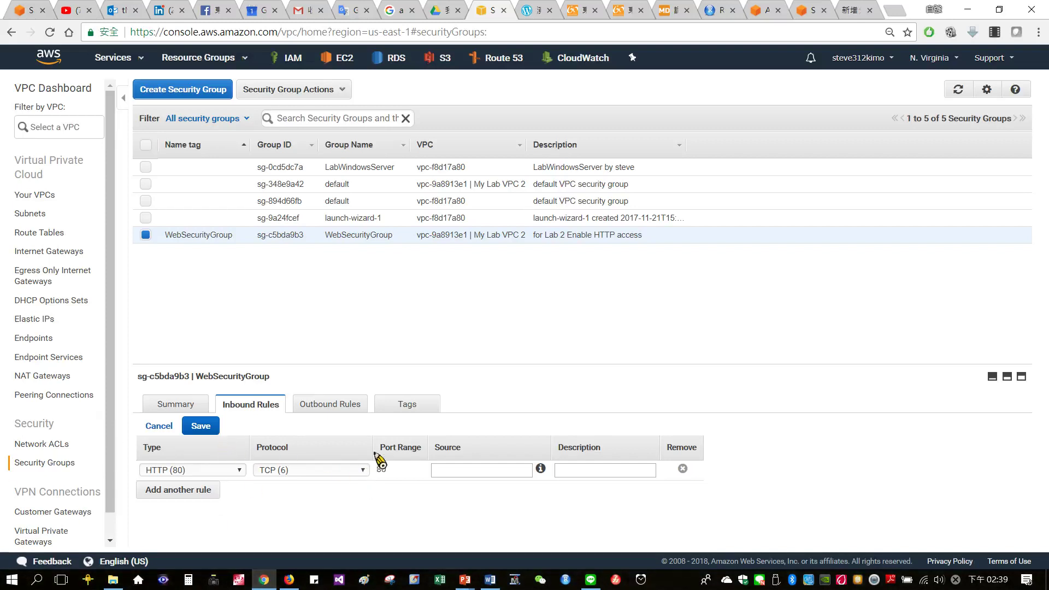
click(521, 472)
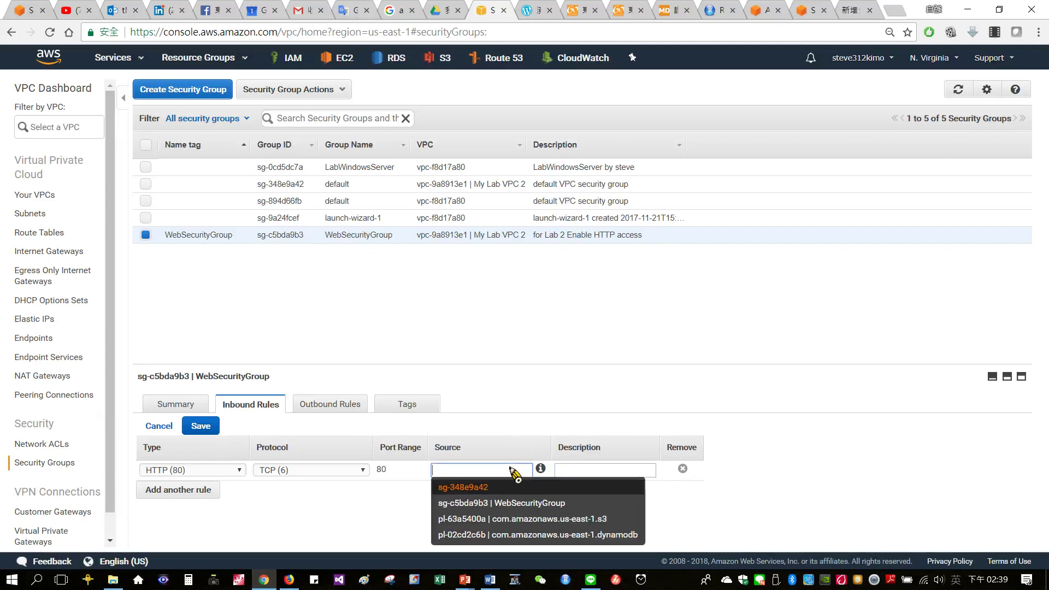
text(0.0.)
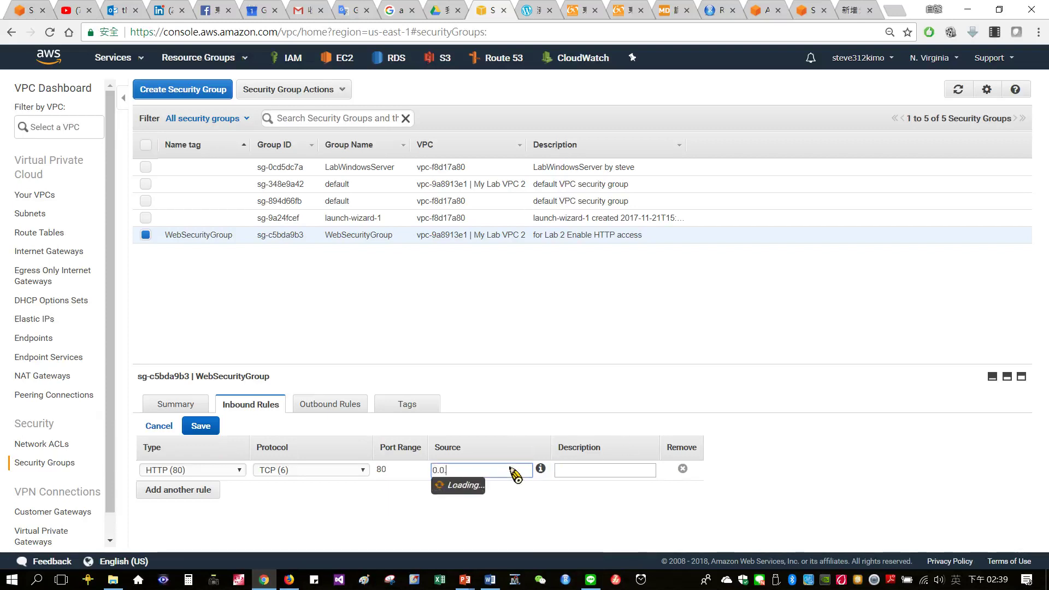
text(0.0)
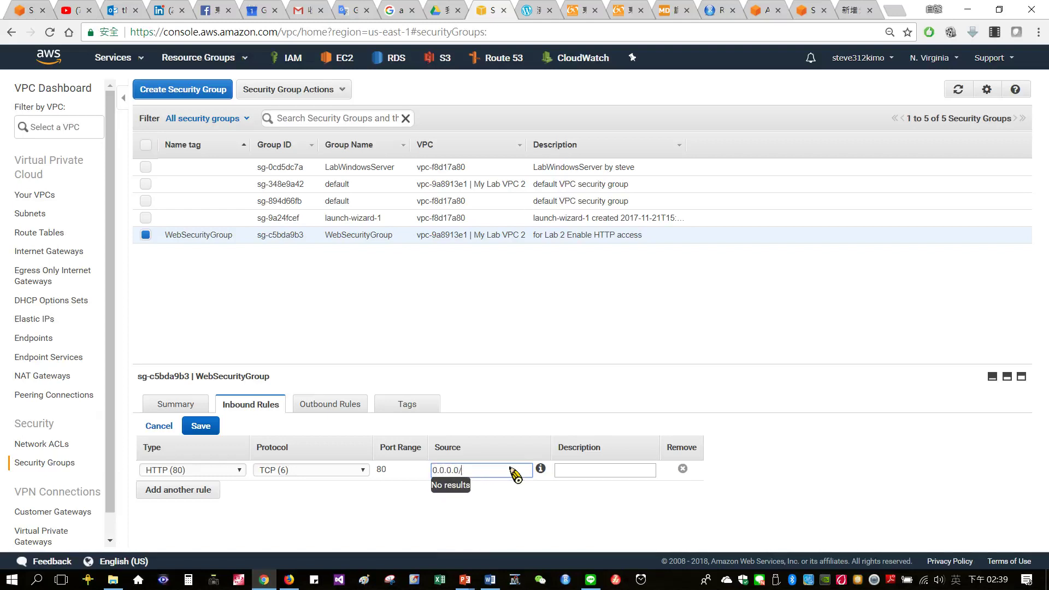
text(/0)
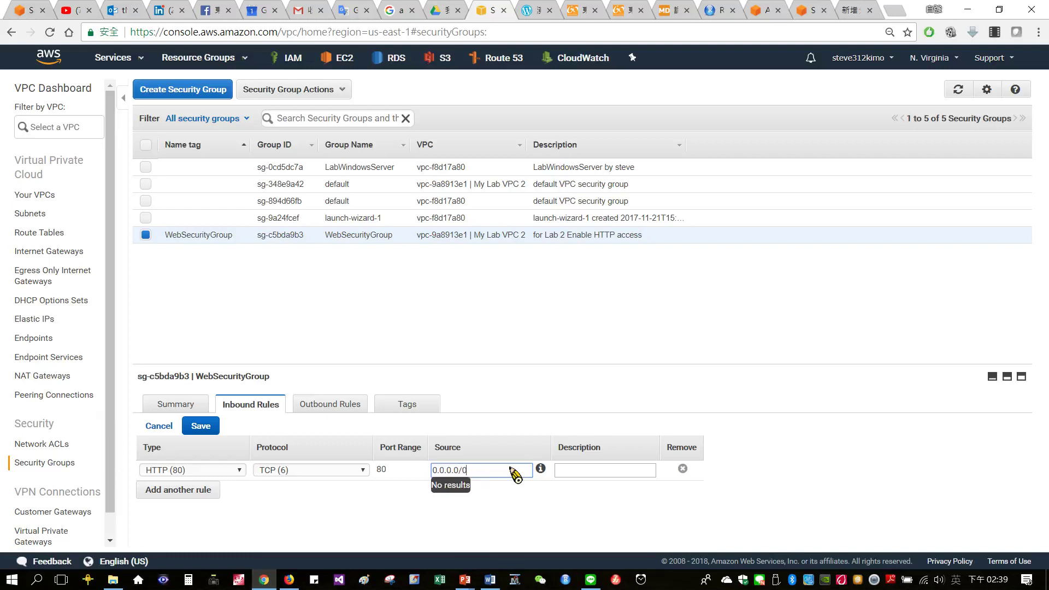
click(547, 501)
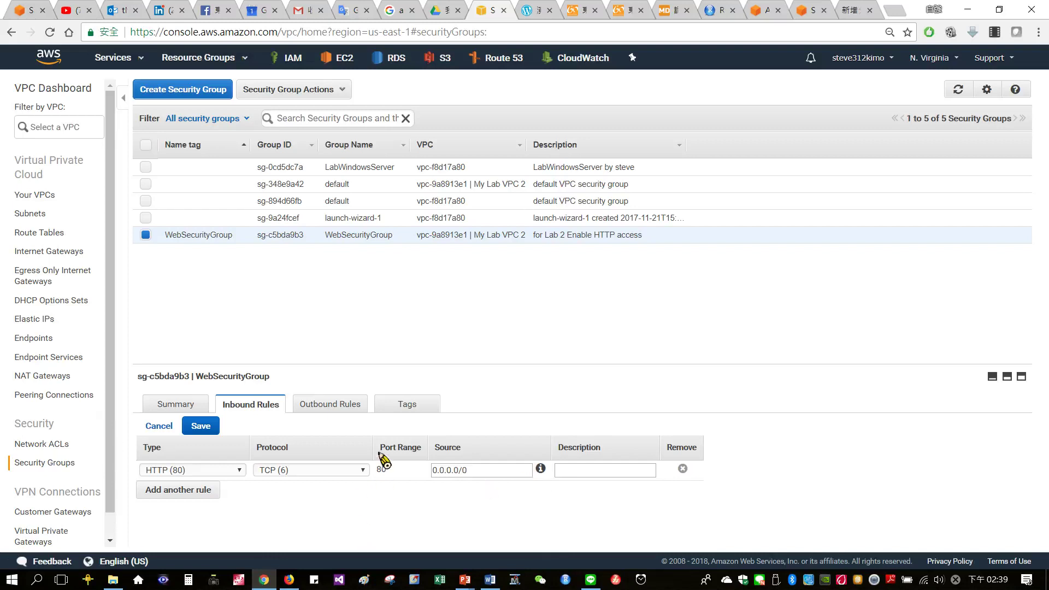
click(203, 427)
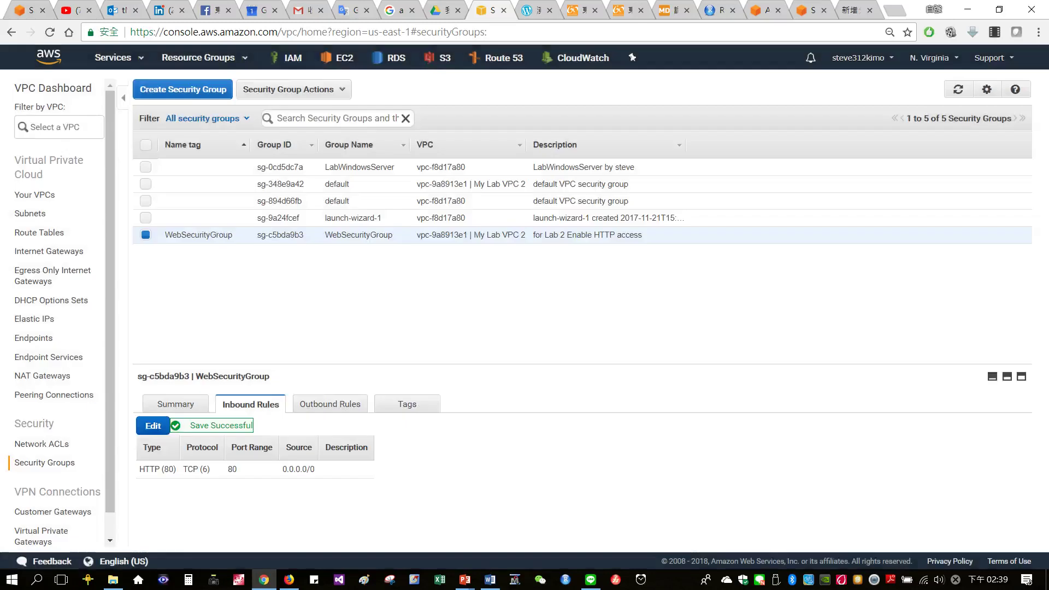
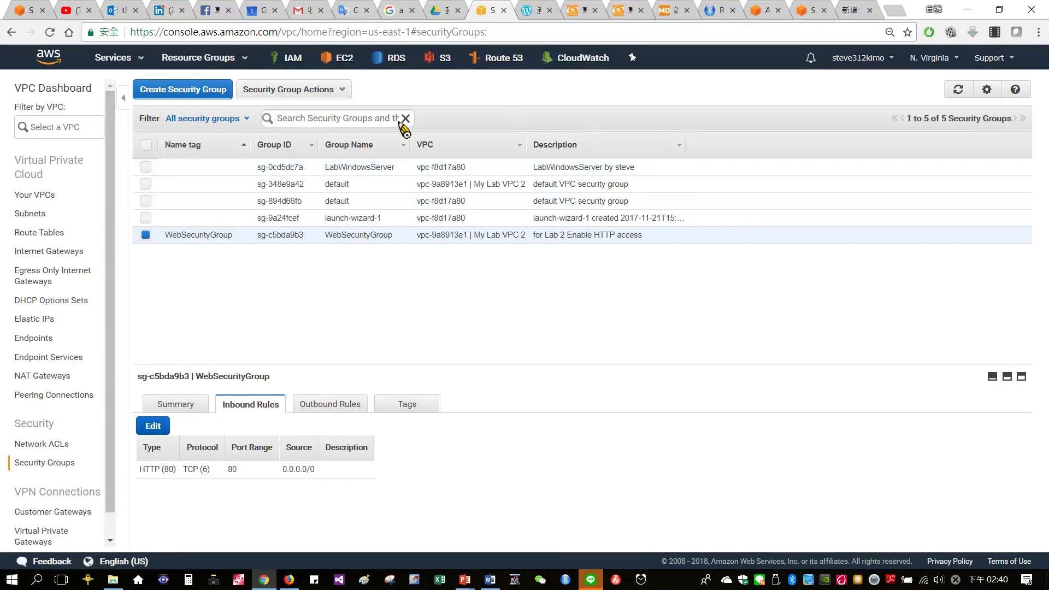
- Open the EC2 dashboard, and consult the security group instance in Public Subnet 2 on the PowerPoint network diagram
click(113, 62)
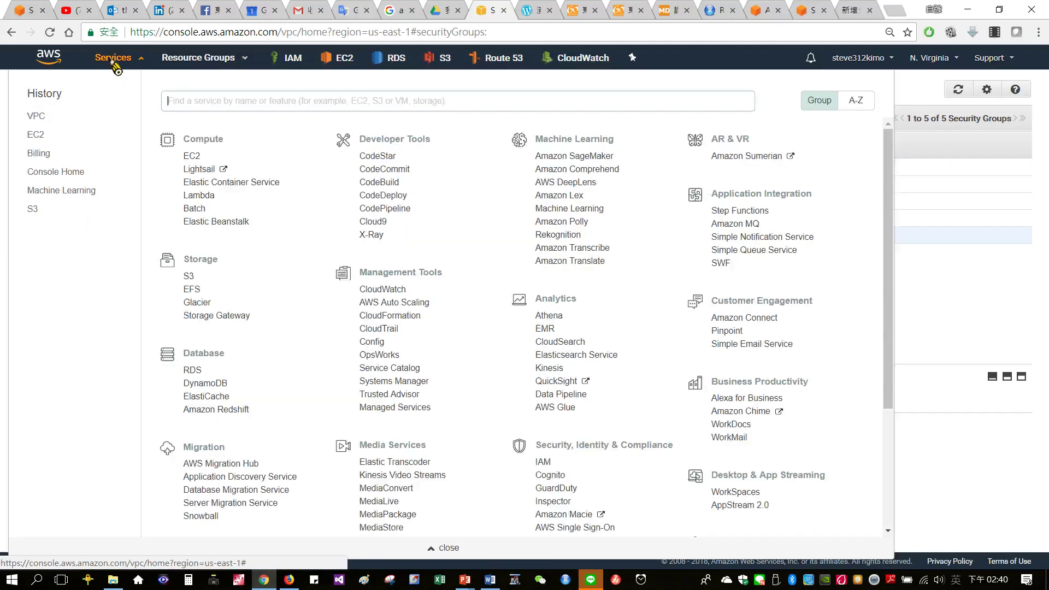
click(198, 157)
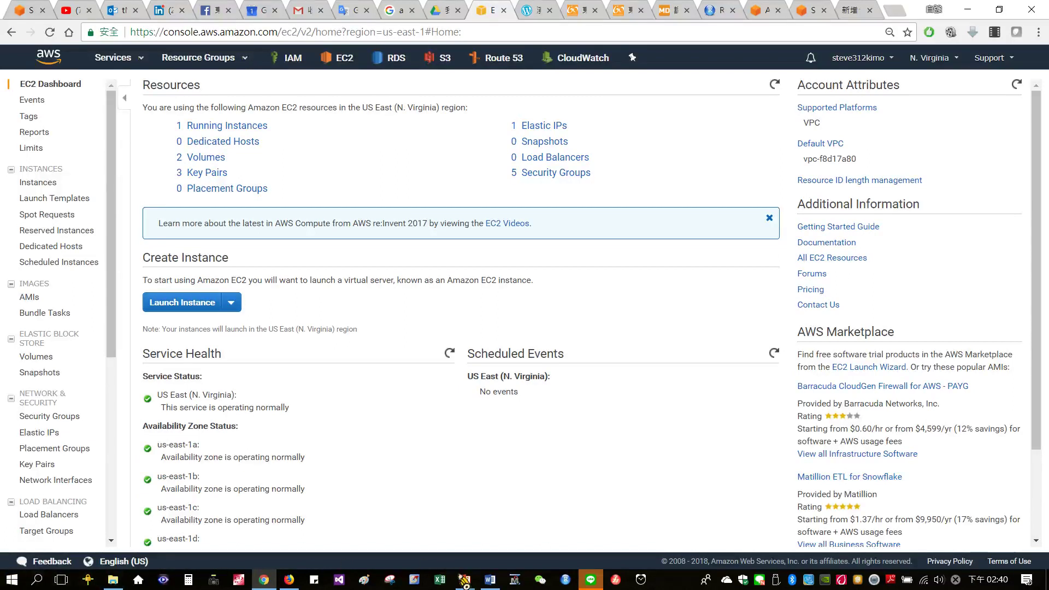
mouse_move(465, 581)
click(551, 524)
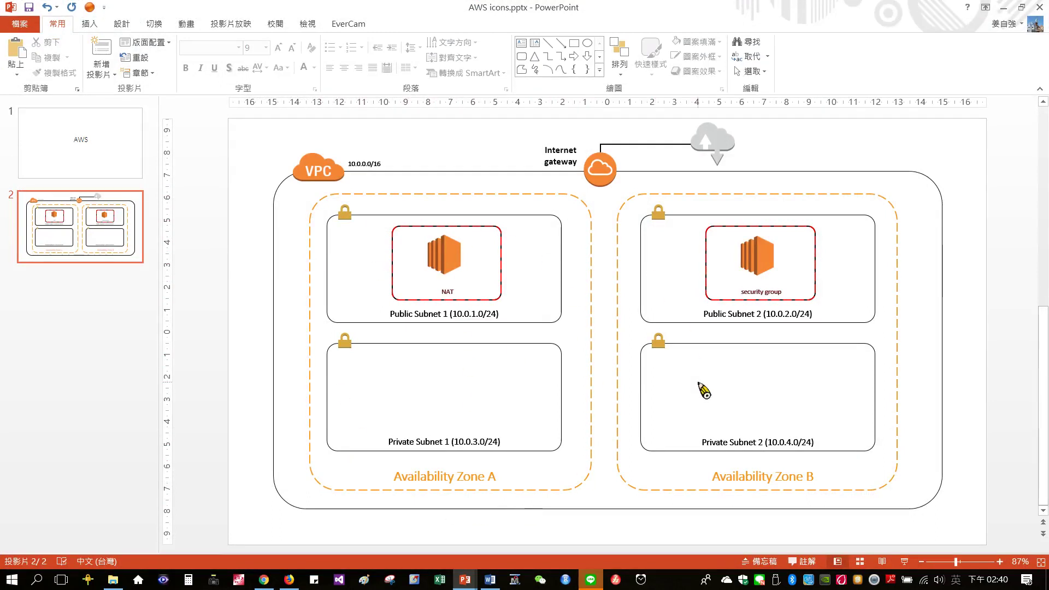
click(758, 293)
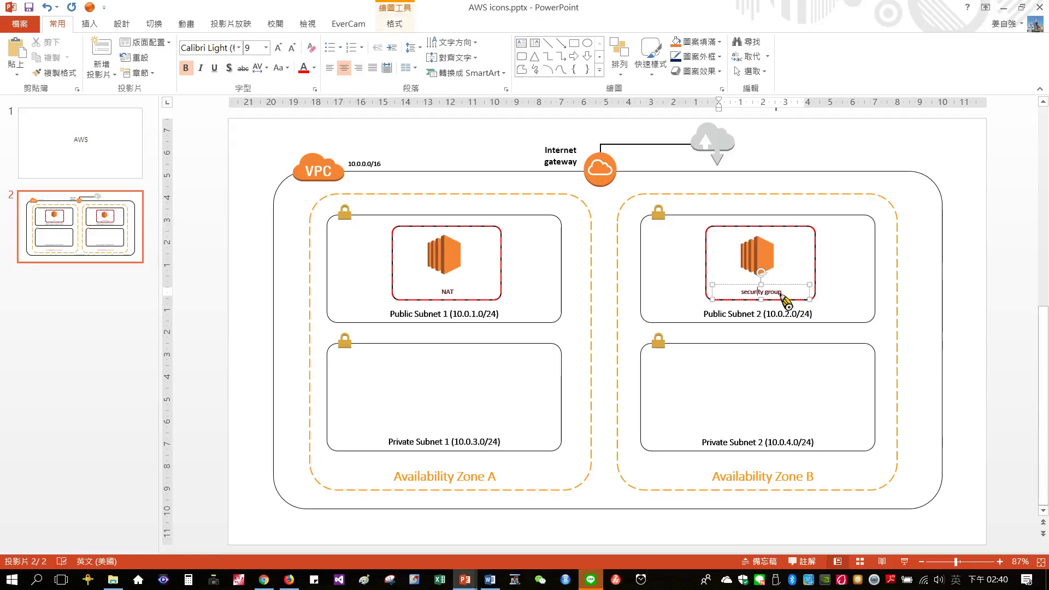
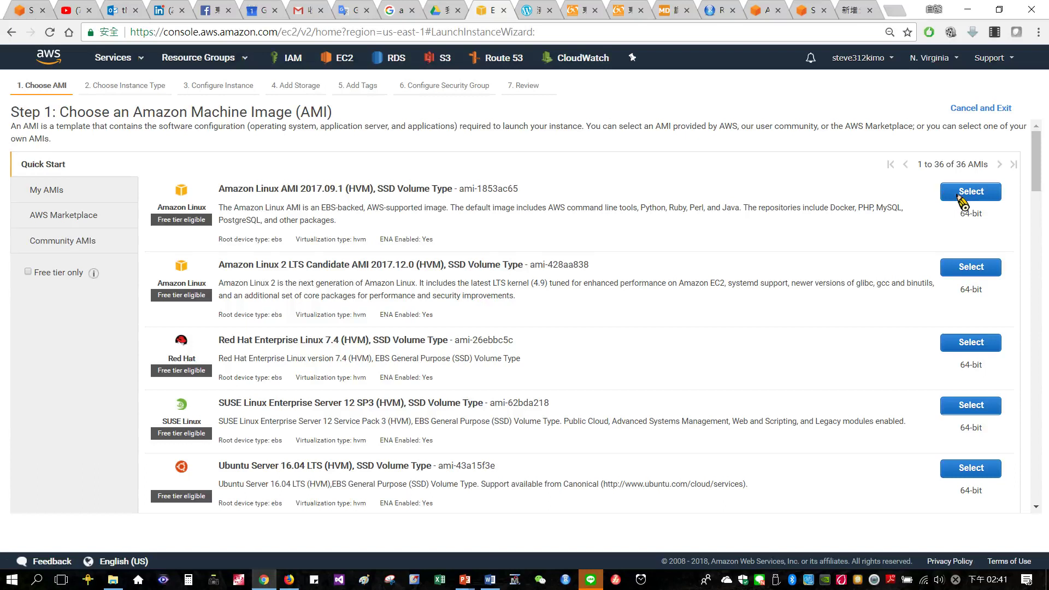
- Choose Amazon Linux AMI 2017.09.1 (HVM) with instance type t2.micro and proceed to the instance details
click(960, 197)
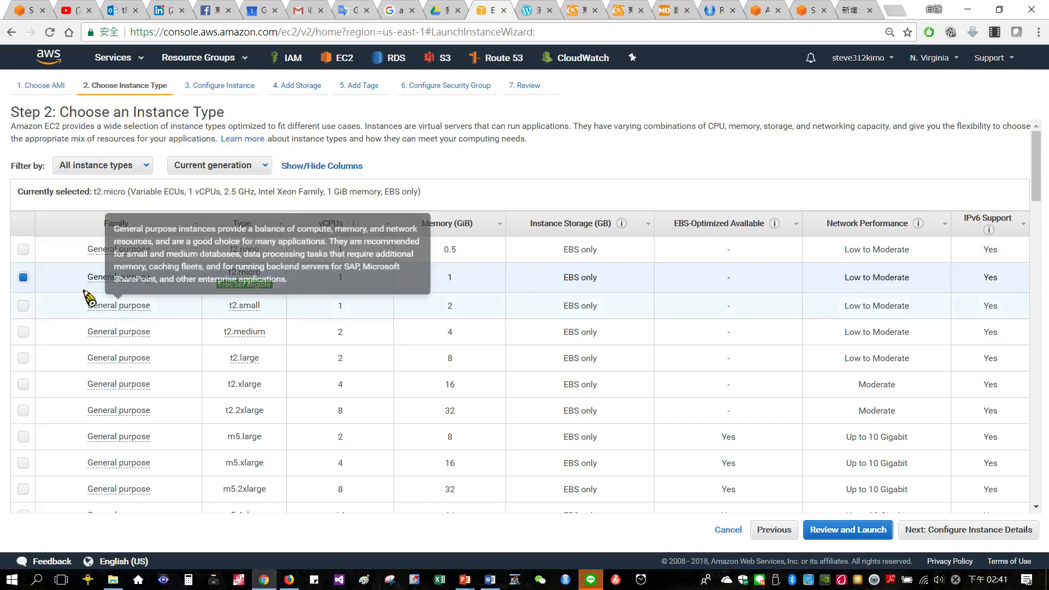
mouse_move(136, 283)
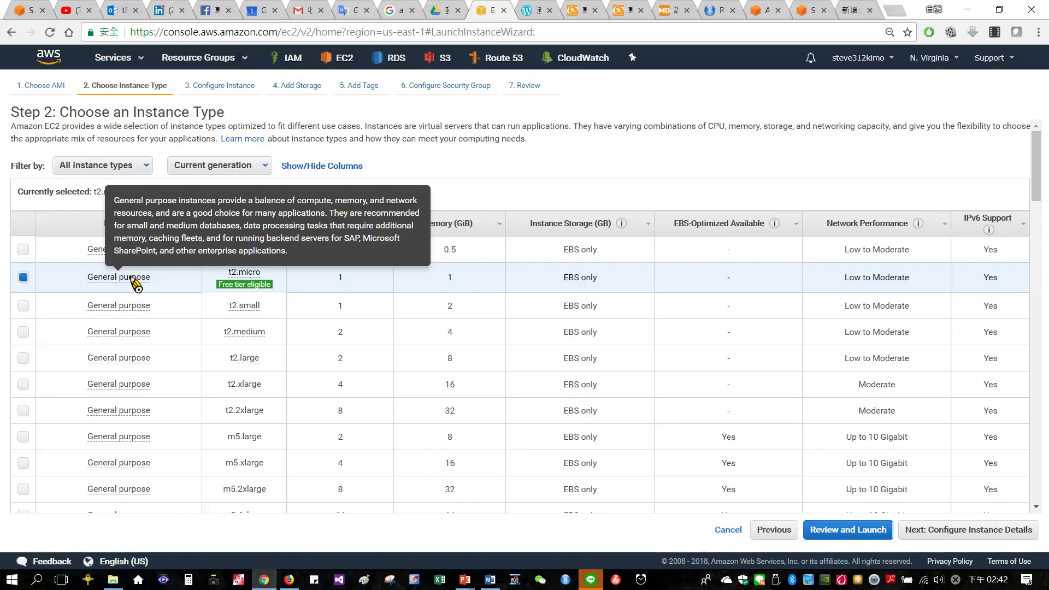
click(988, 538)
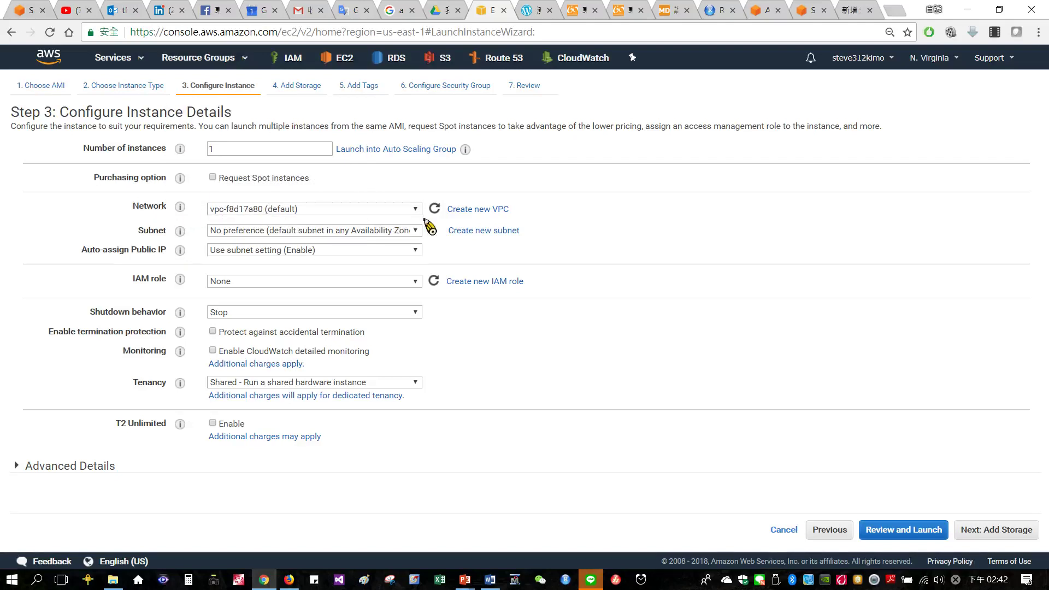
- Place the instance in My Lab VPC 2 on Public subnet 2 and enable auto-assigning a public IP
click(414, 210)
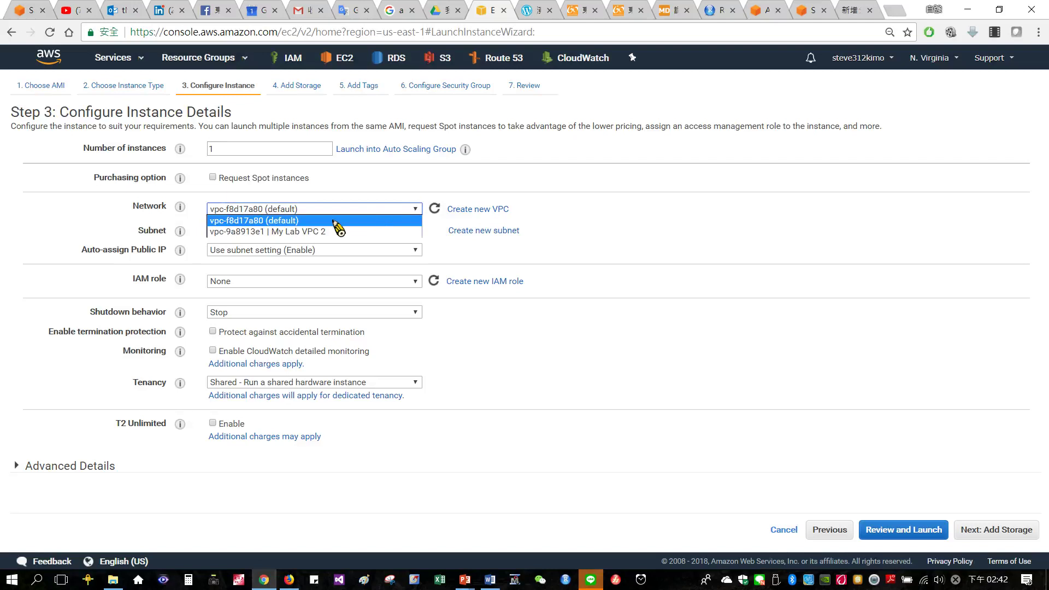
click(316, 231)
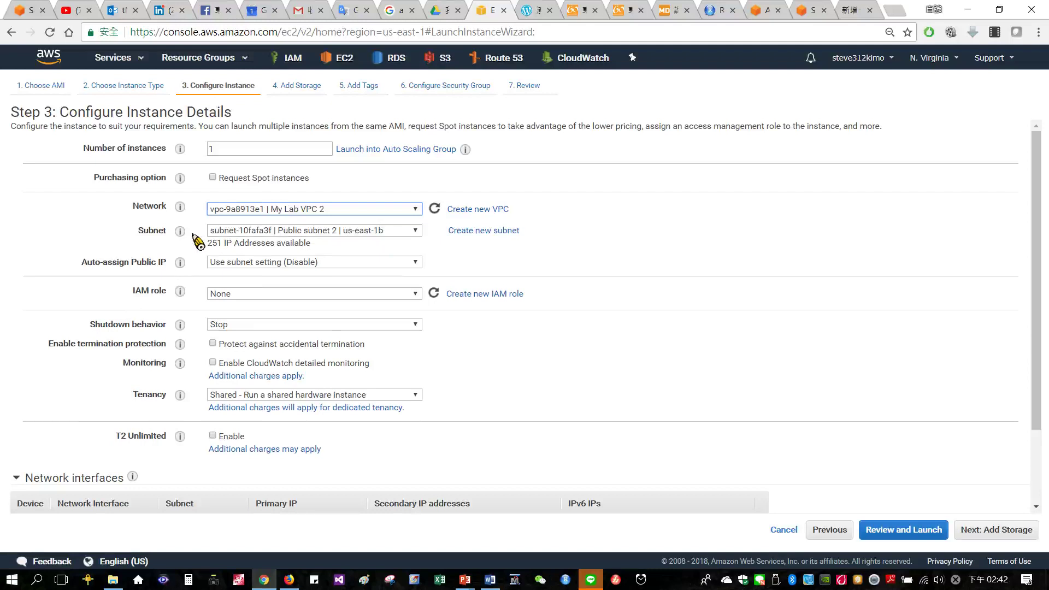
click(414, 232)
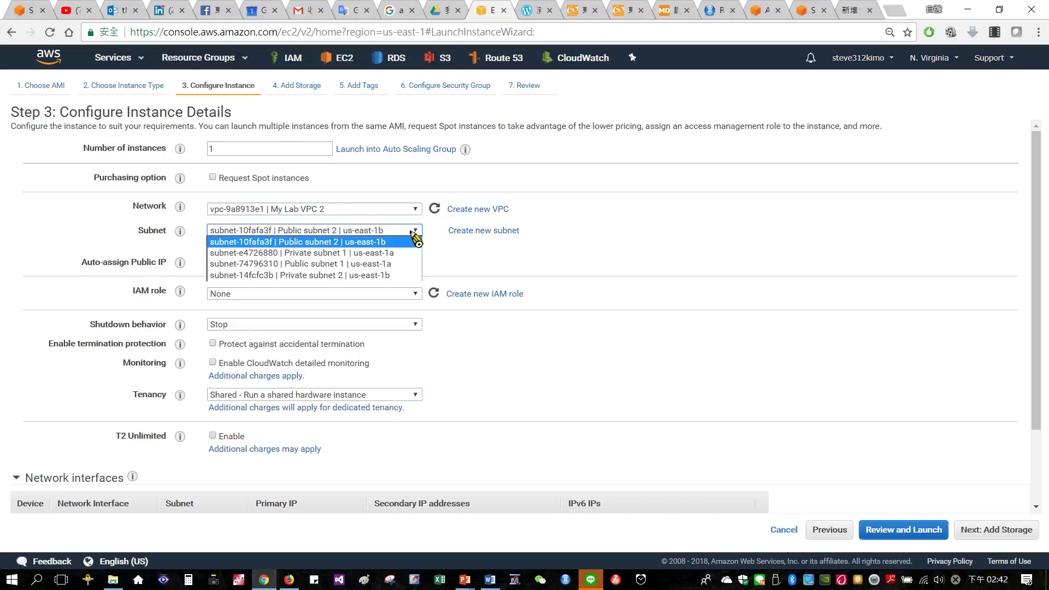
click(340, 243)
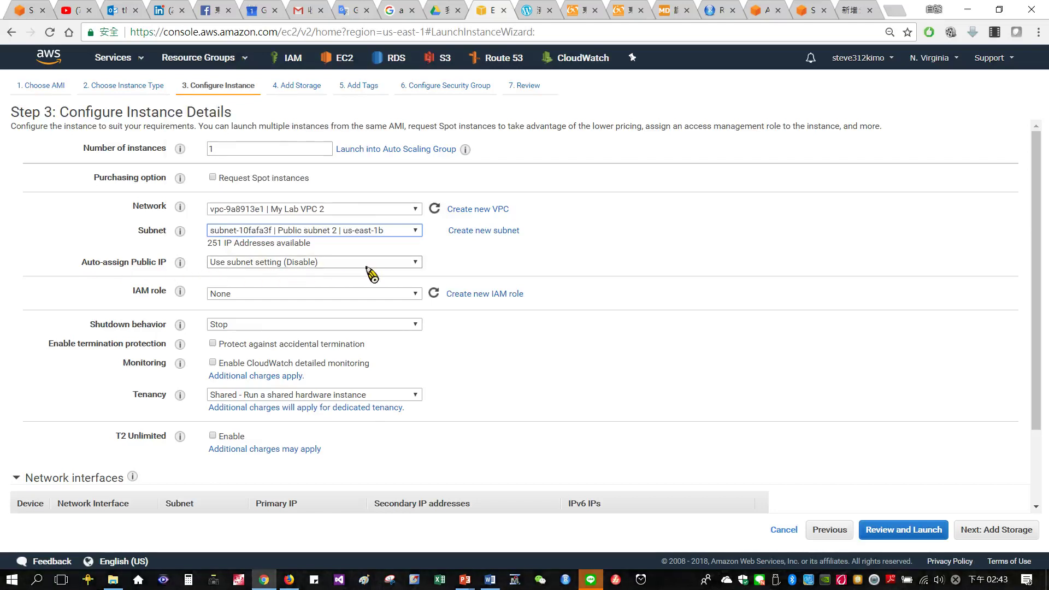
click(411, 266)
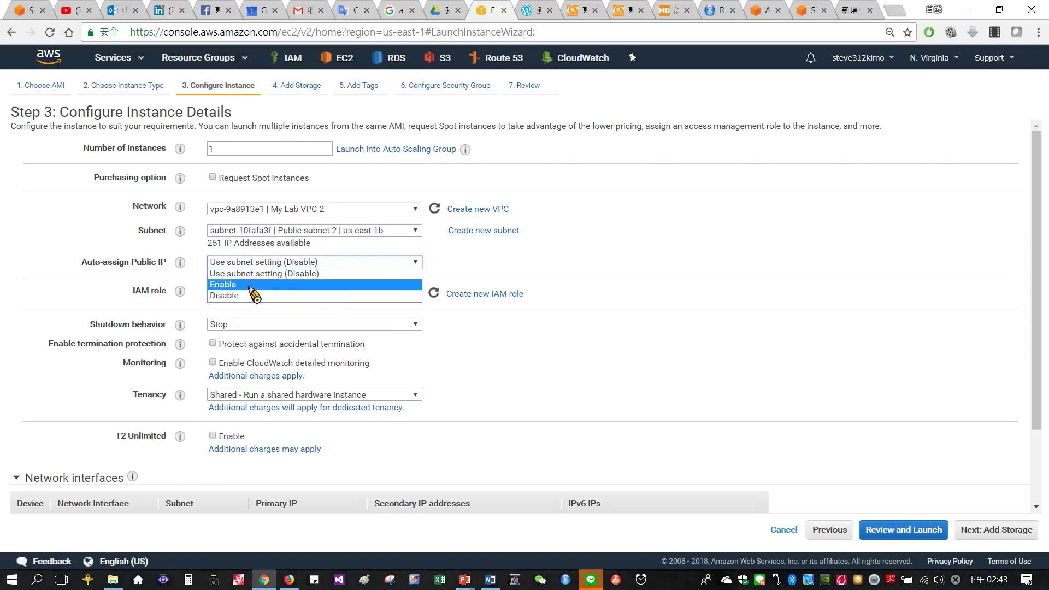
click(222, 286)
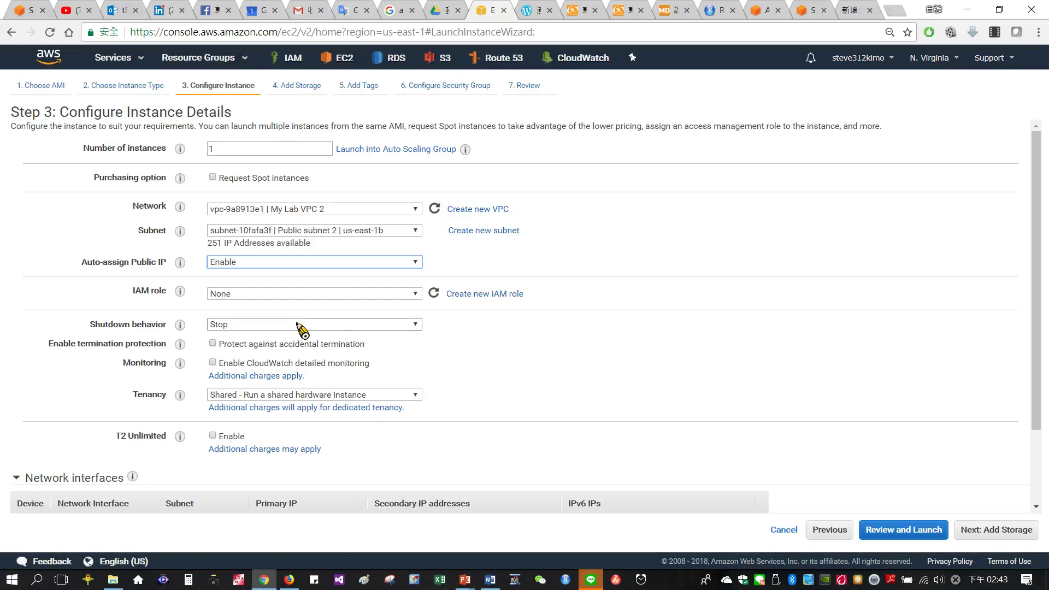
- Paste the lab2-app web server setup script into the instance's user data as text and proceed to storage
scroll(732, 319, down, 2)
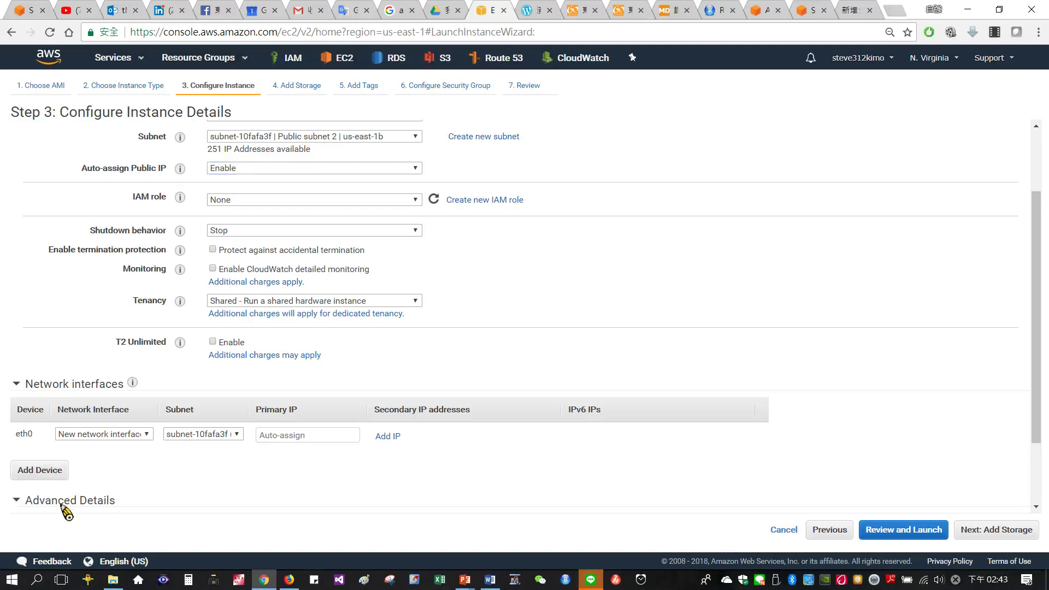
click(196, 495)
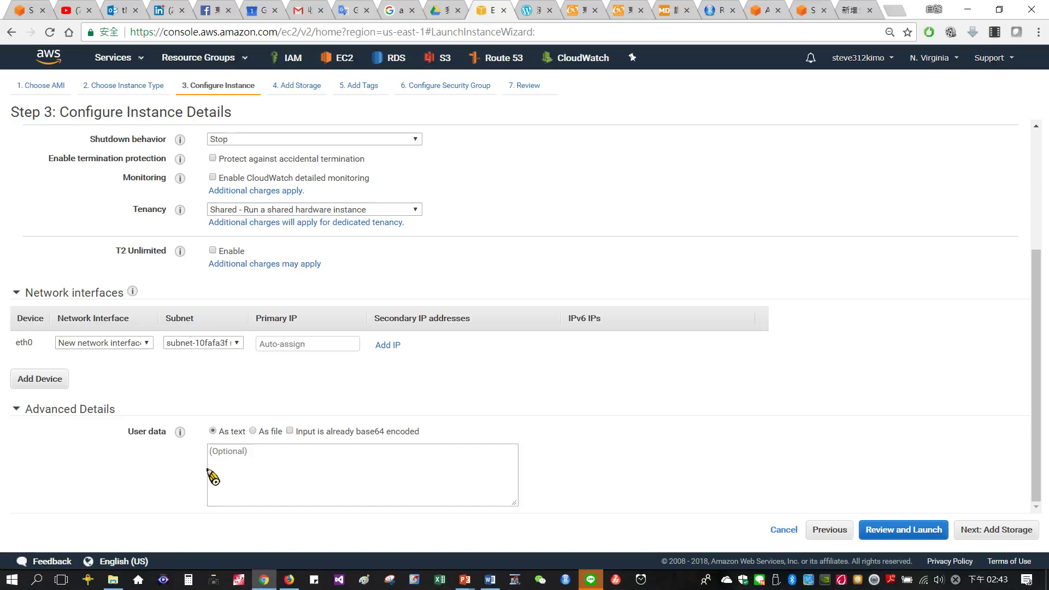
key(alt+Tab)
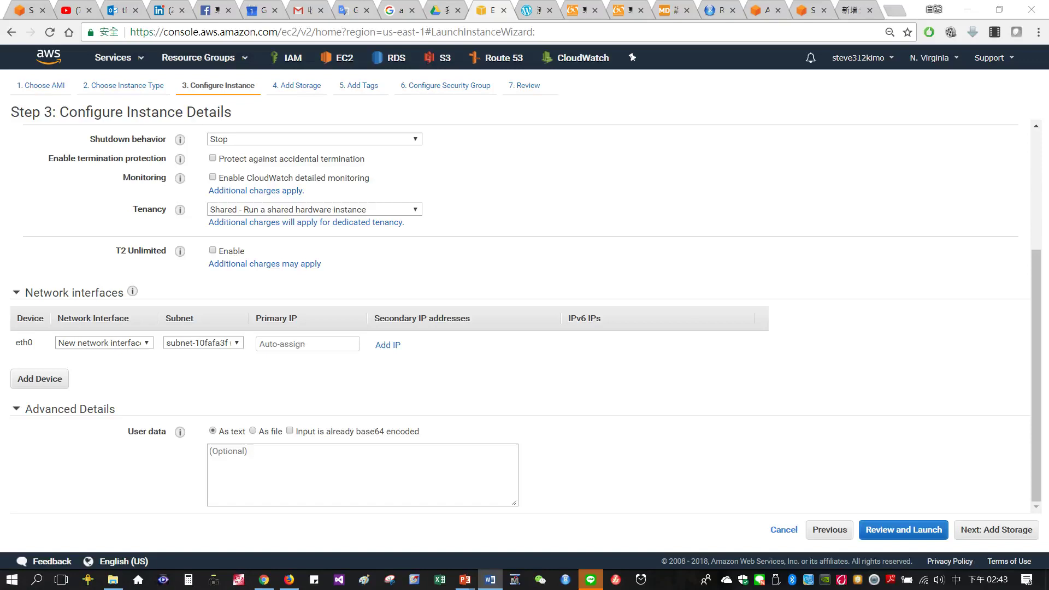
click(247, 458)
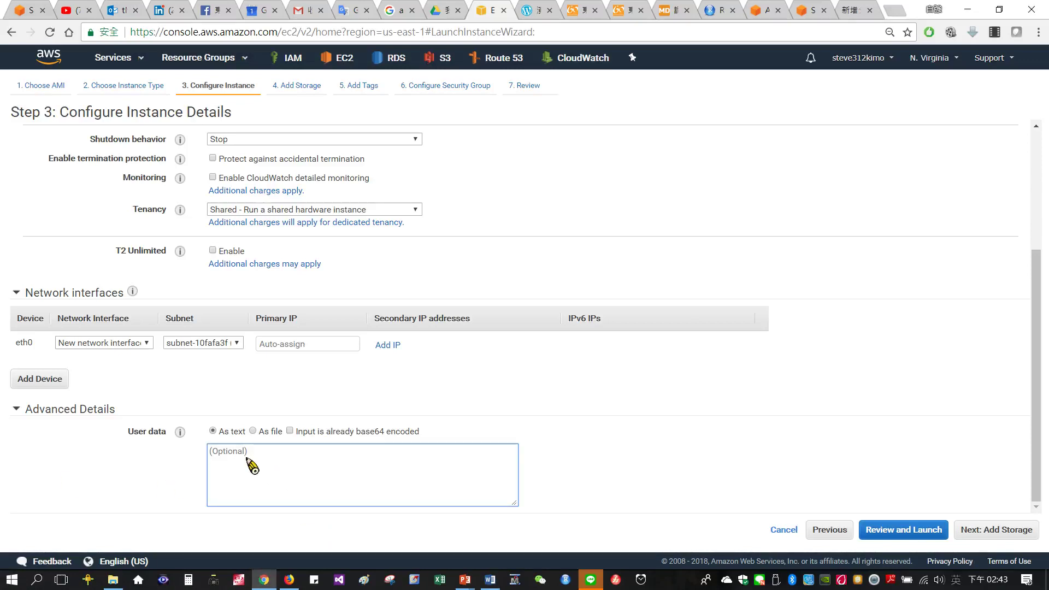
key(ctrl+v)
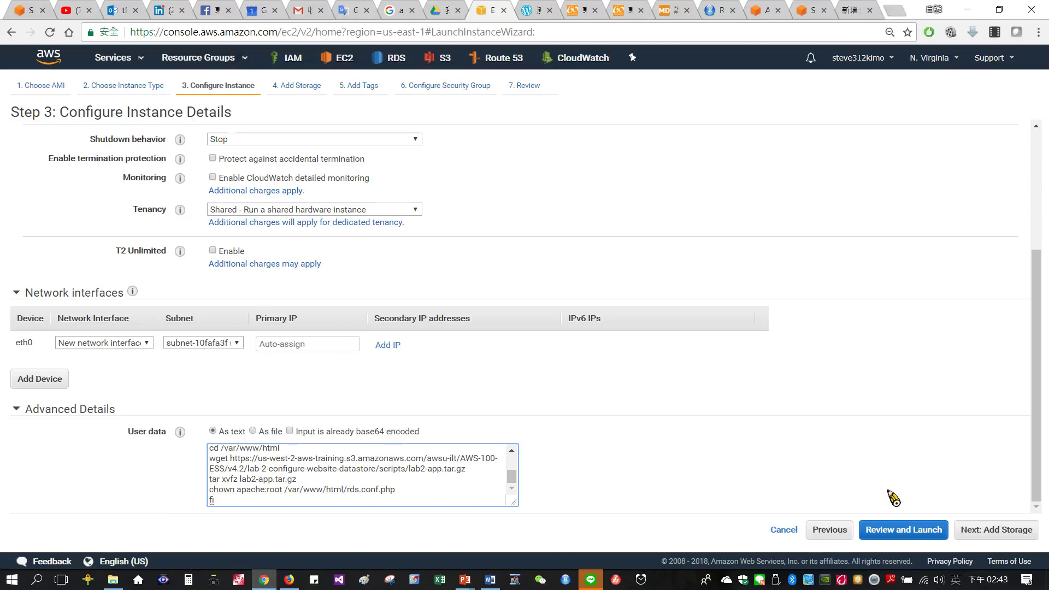
click(998, 530)
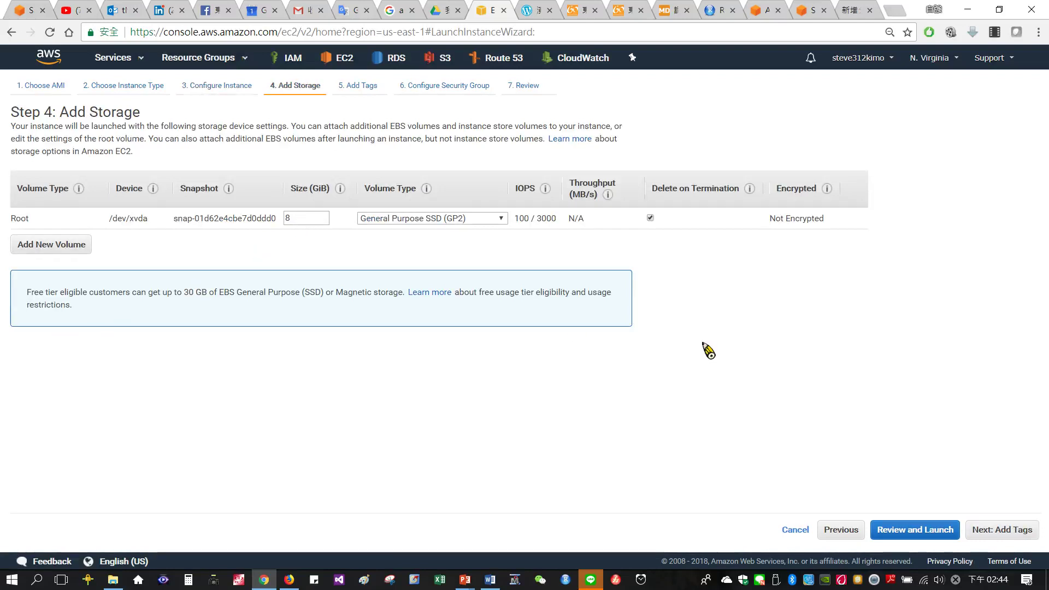
- Keep the default storage and add a tag with key Name and value "Web Server 1"
click(1010, 532)
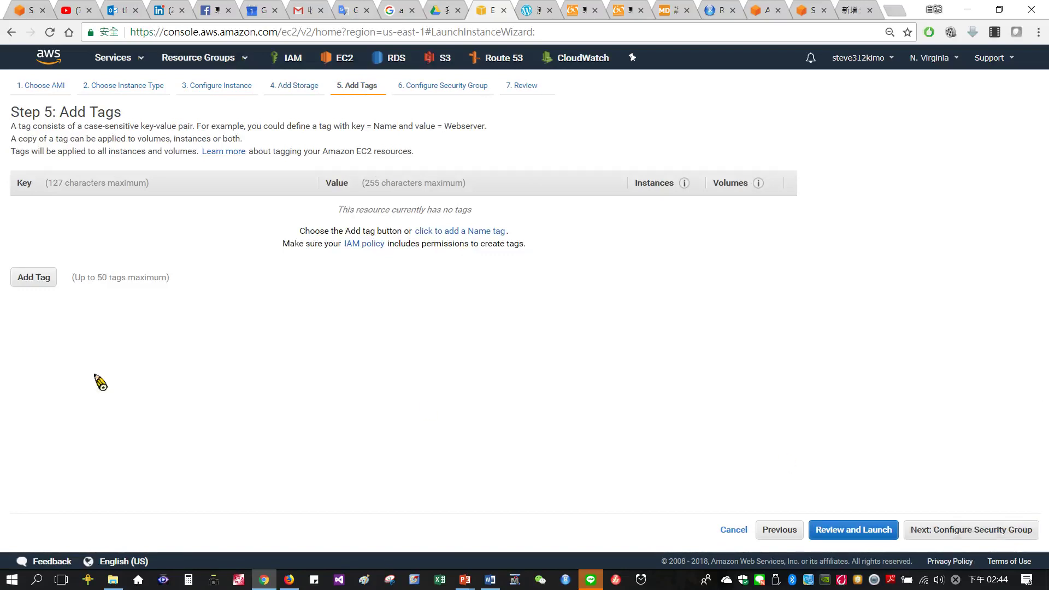
click(36, 277)
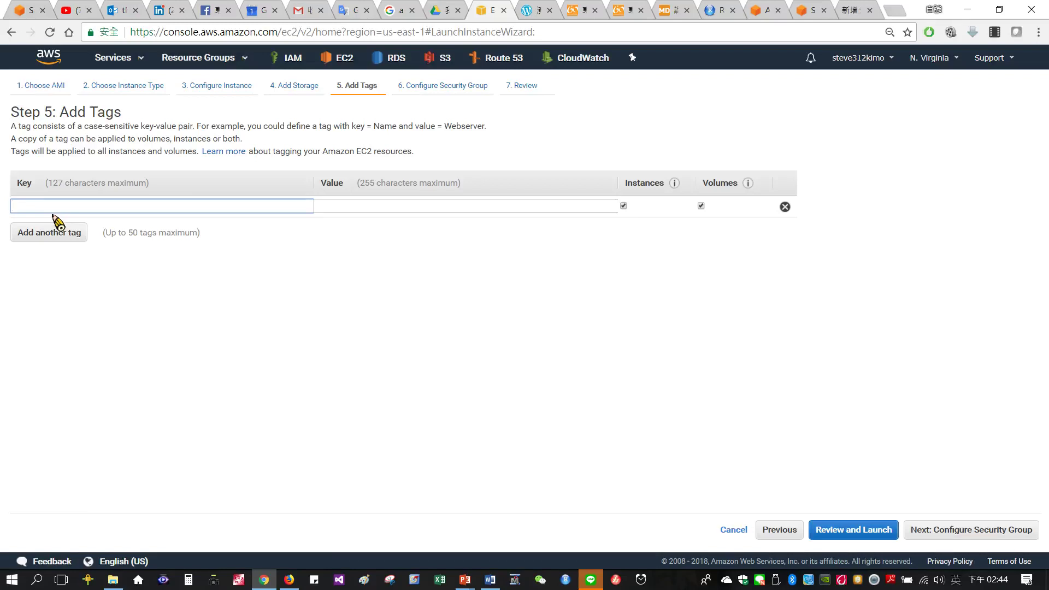
text(Name)
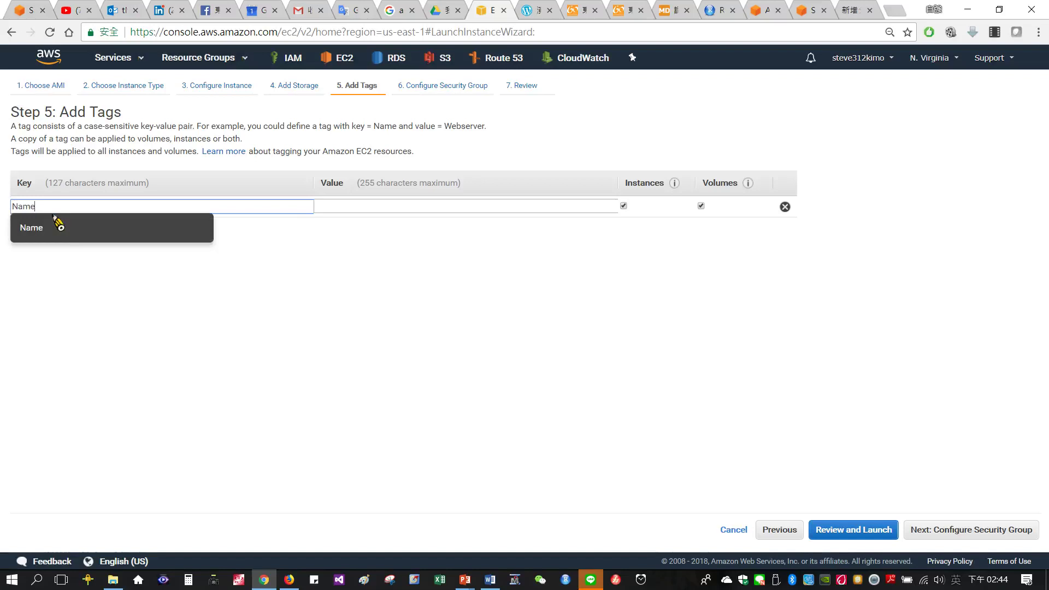
click(347, 209)
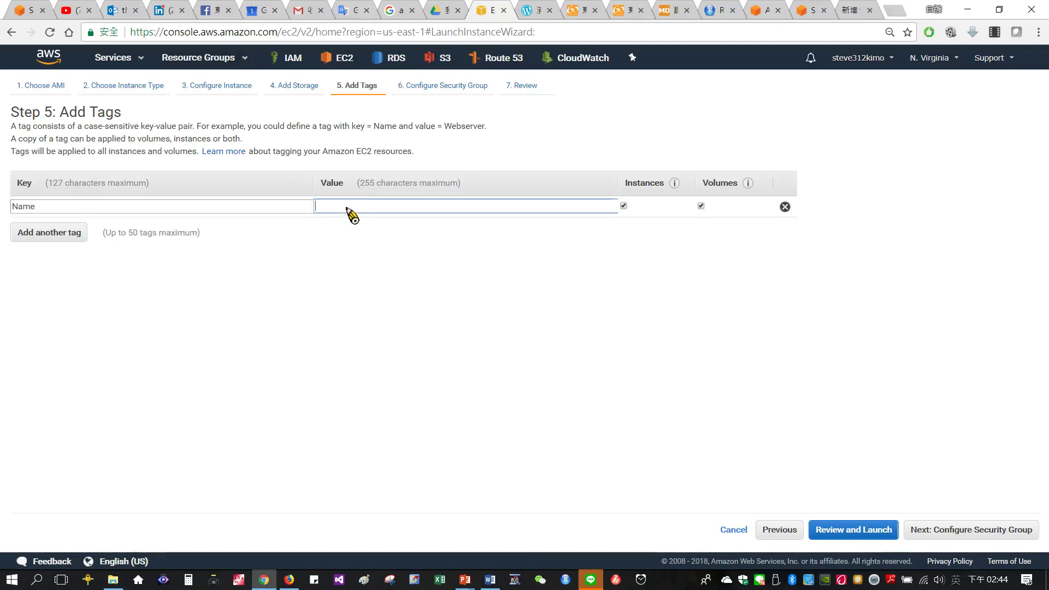
text(Web)
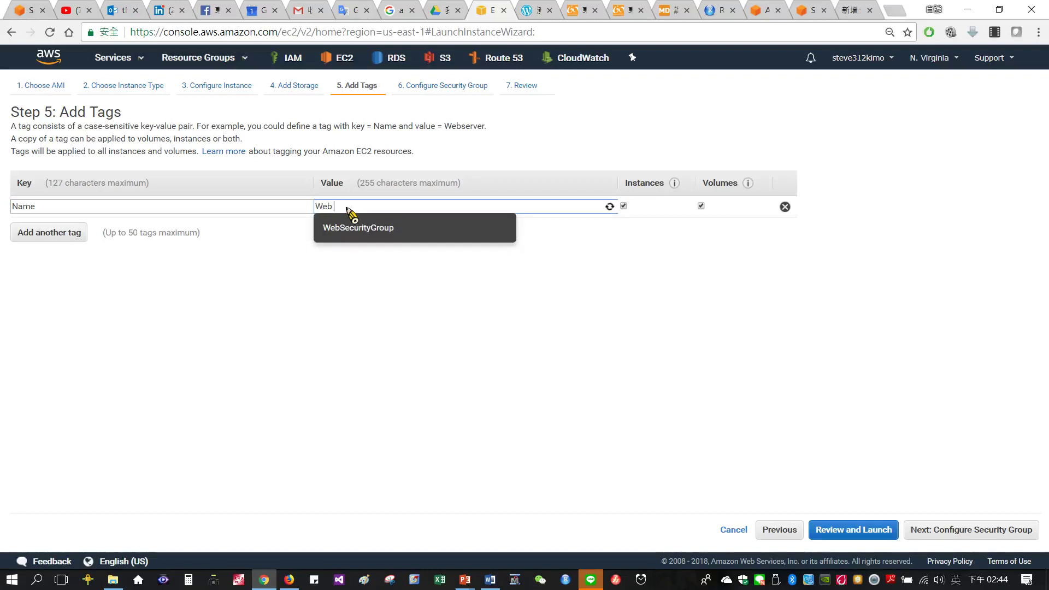
text( Server)
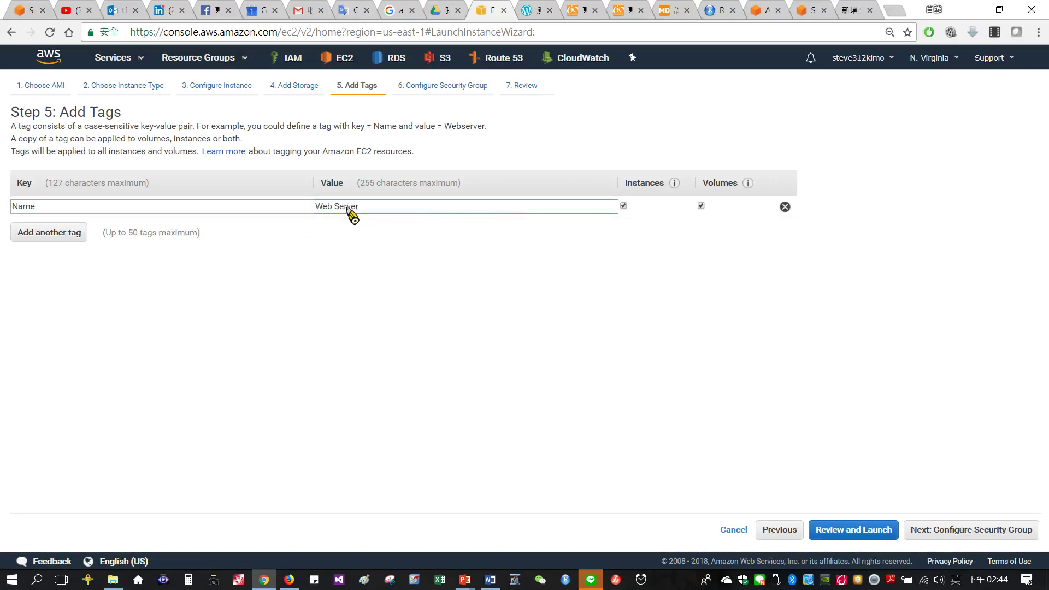
text( 1)
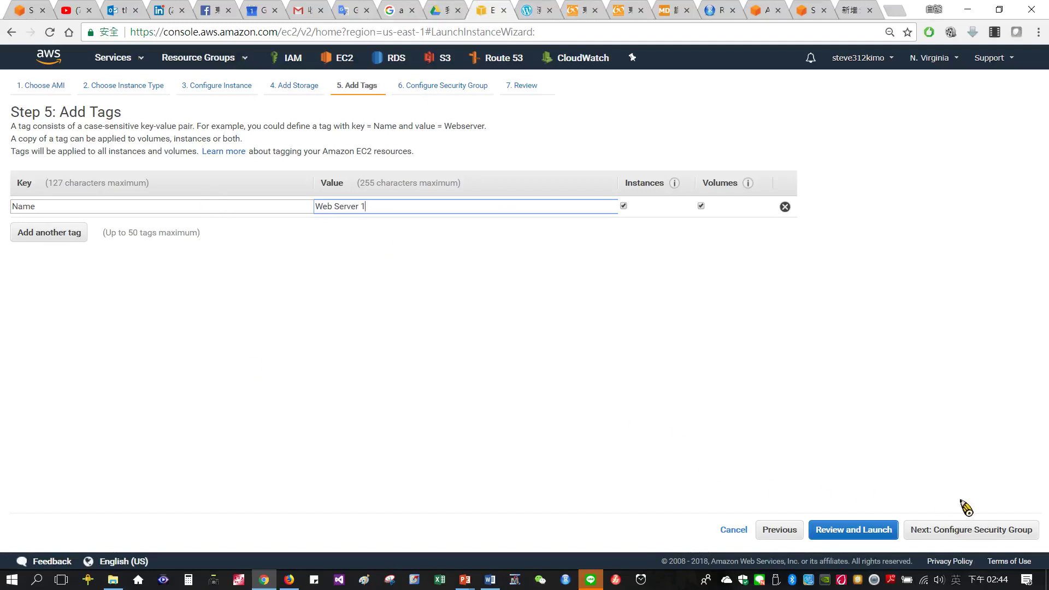
- Assign the existing WebSecurityGroup to the instance and continue past the port 22 warning to the launch review
click(981, 532)
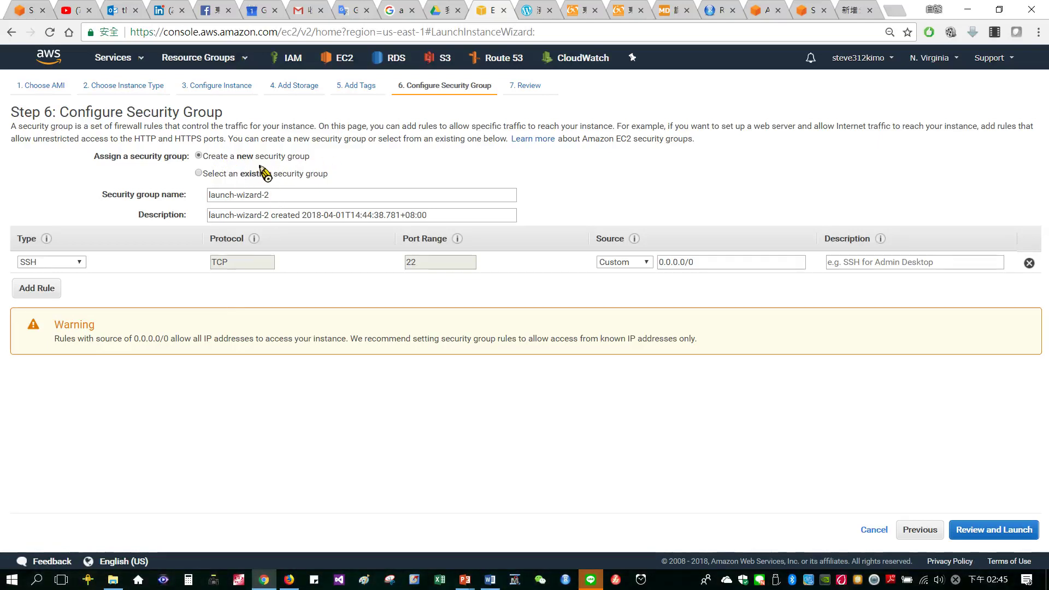
click(199, 174)
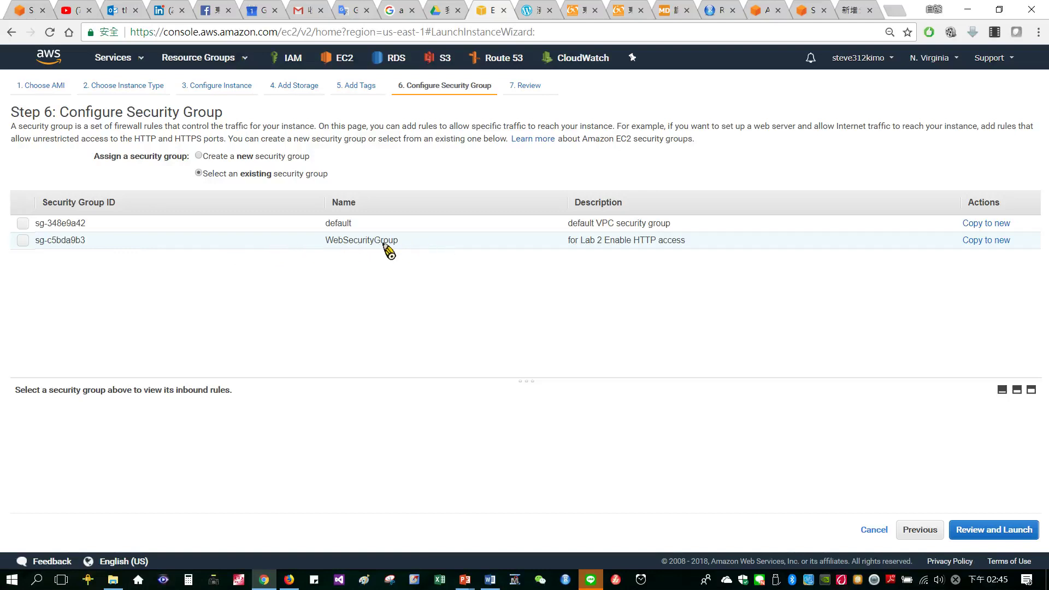
click(23, 240)
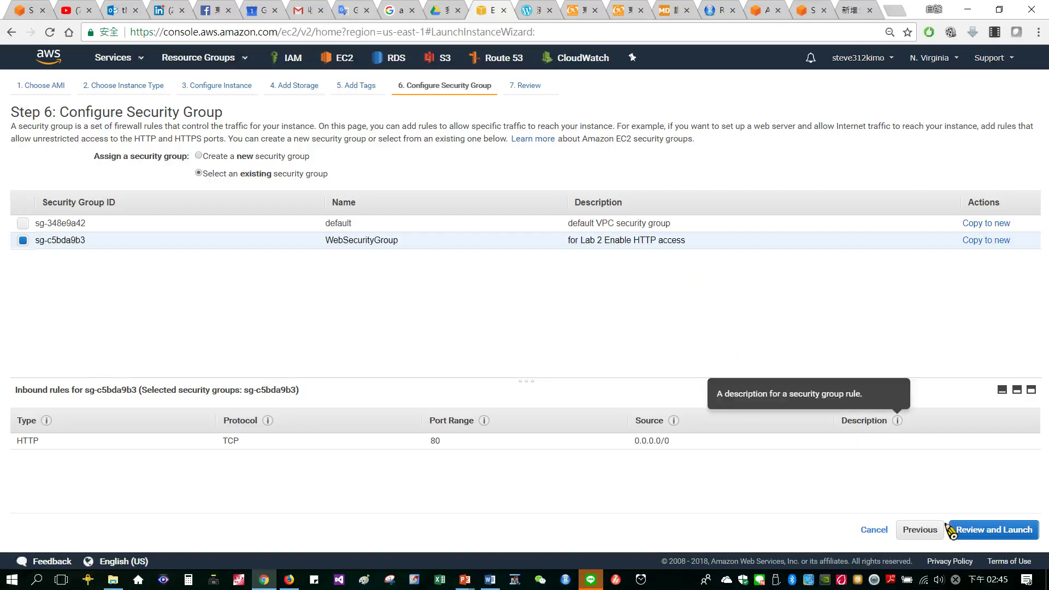
click(1004, 539)
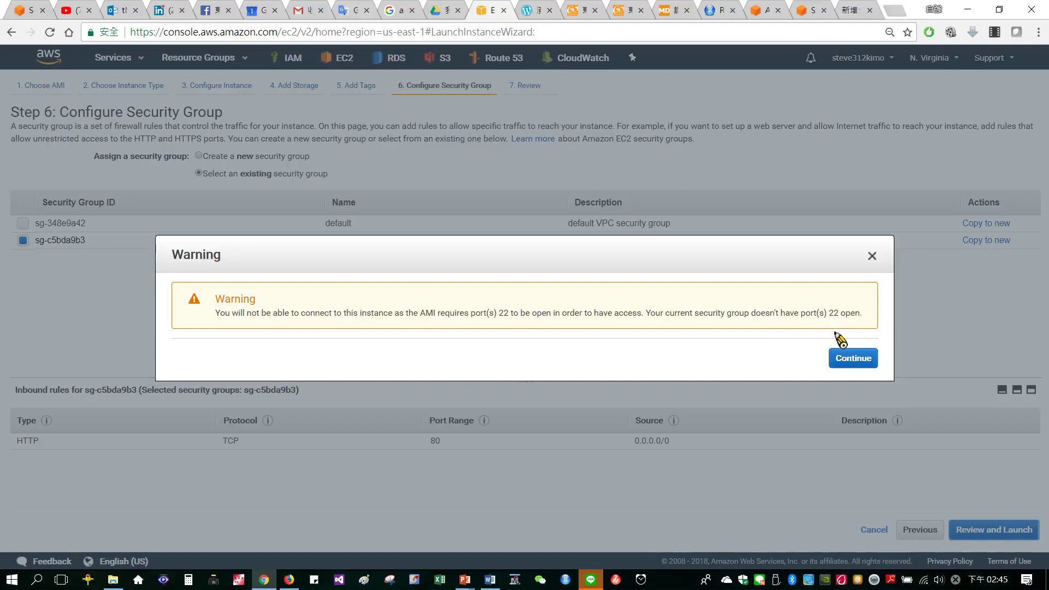
click(860, 360)
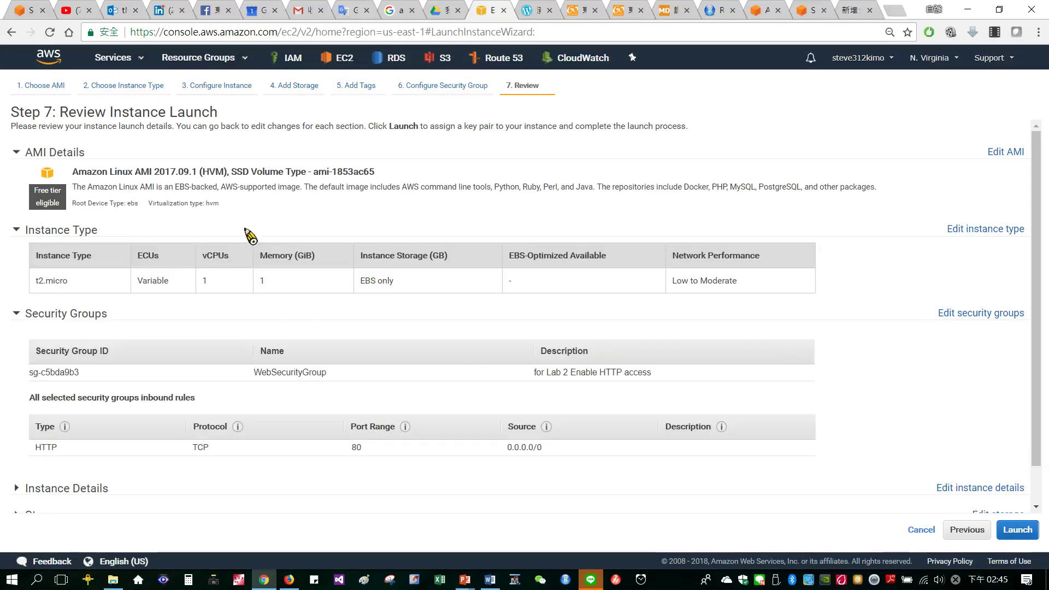
- Launch the instance with the existing LabWindowsServer key pair, acknowledging access to the private key file, and show the instances list
click(1017, 529)
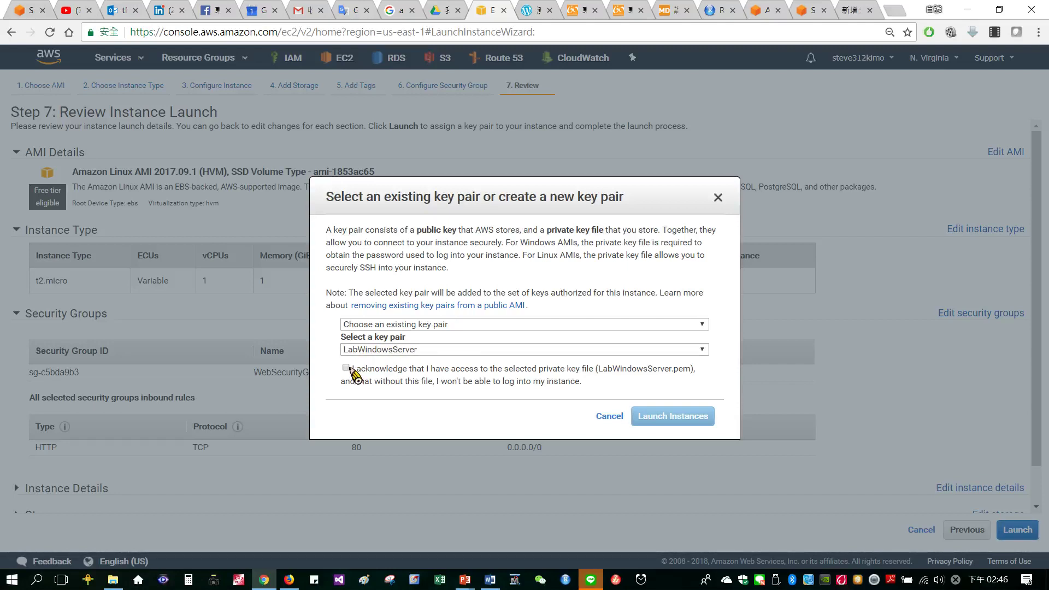
click(346, 368)
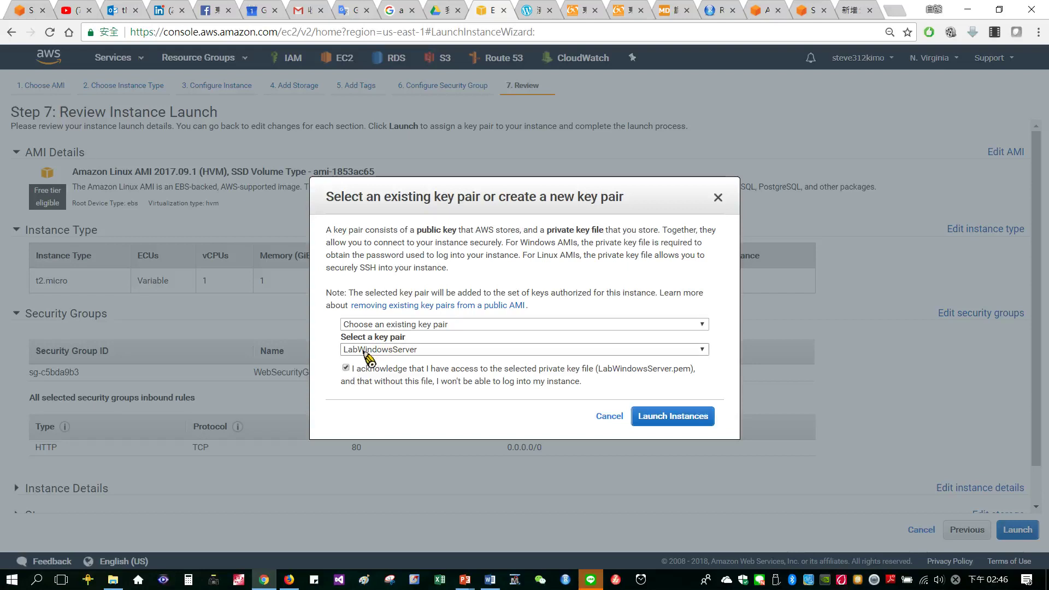
click(701, 421)
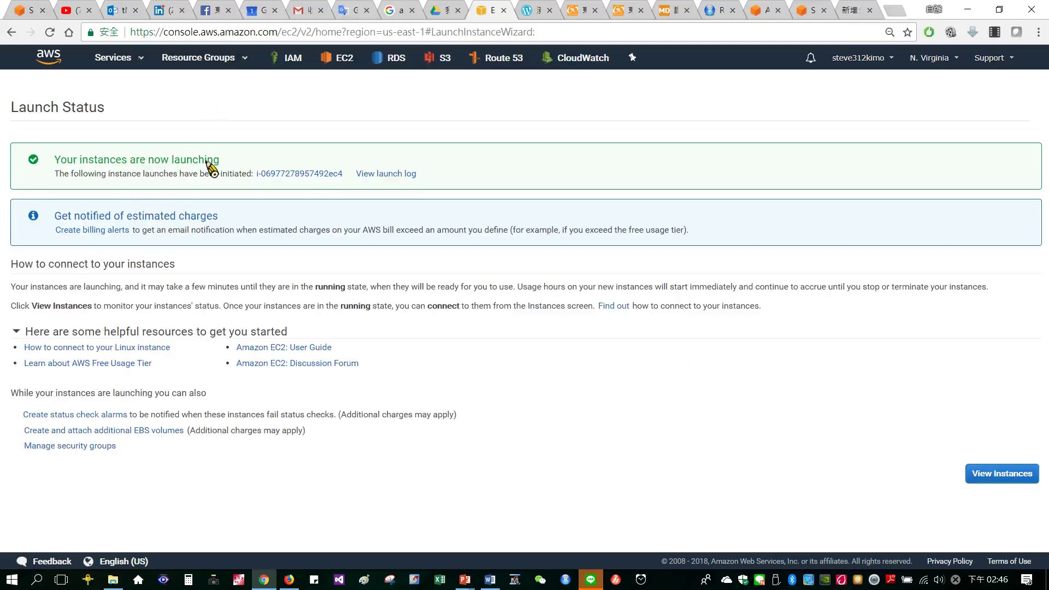
click(999, 475)
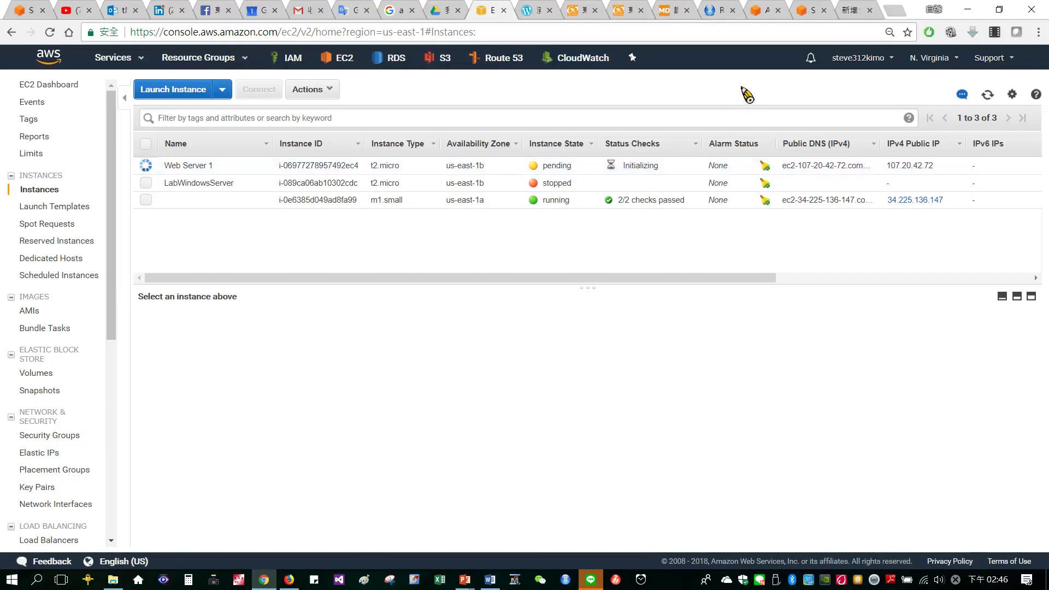
- Name the unnamed m1.small instance NAT
mouse_move(595, 8)
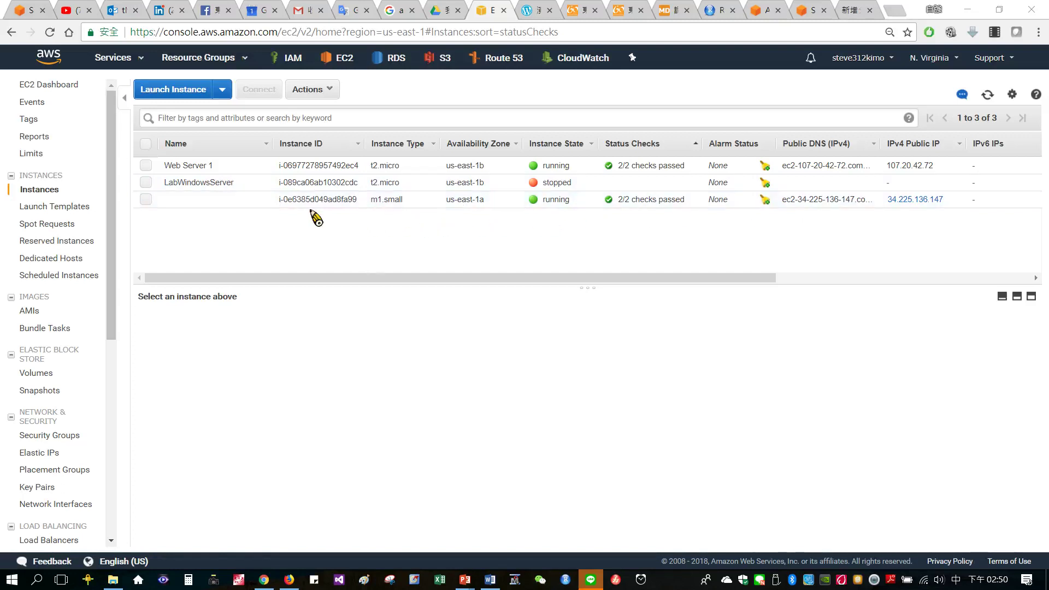
click(262, 200)
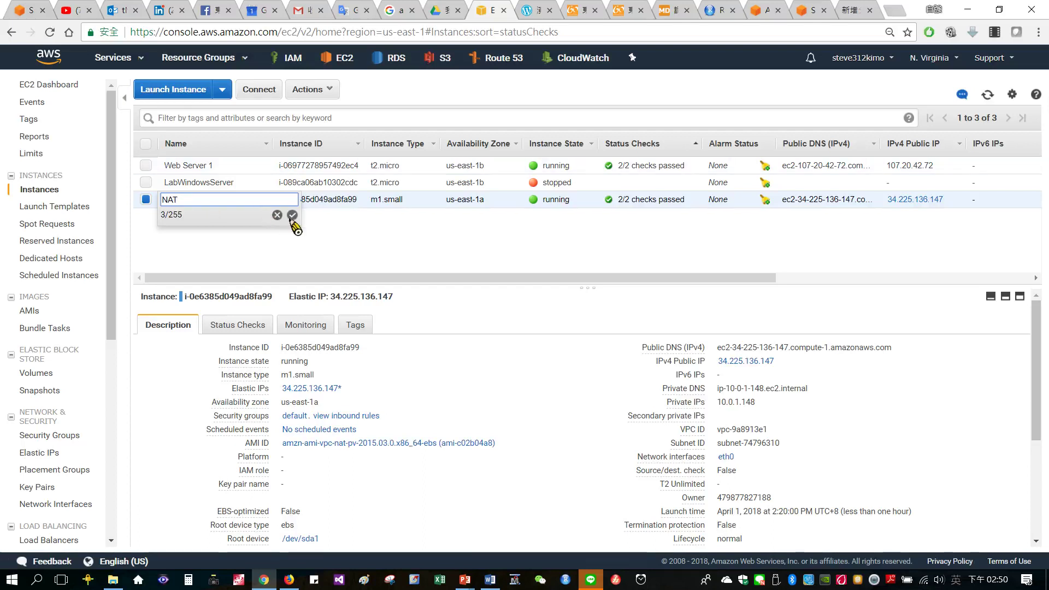
click(293, 215)
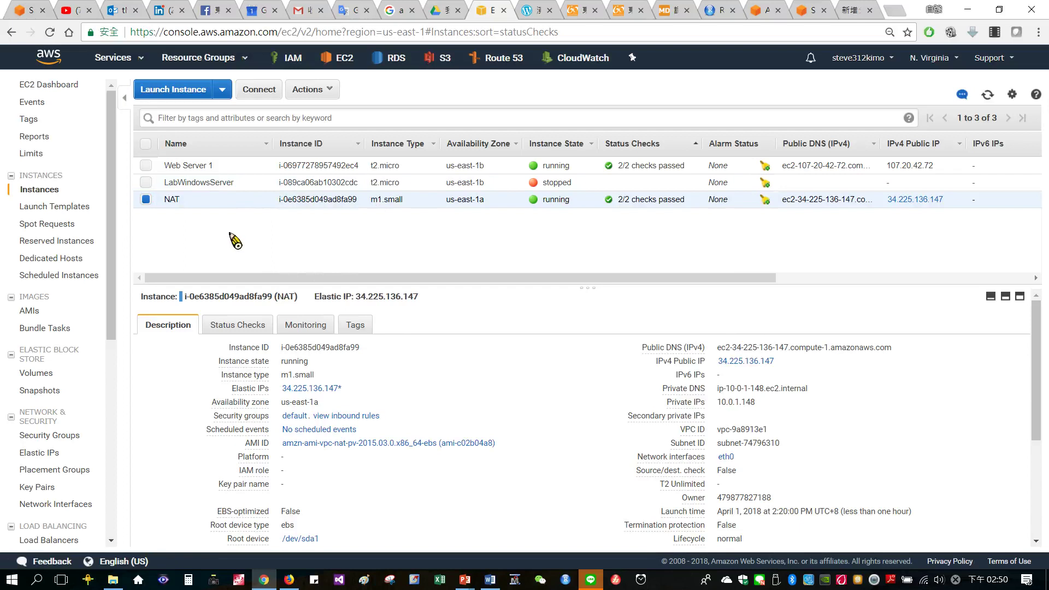
- Copy the IPv4 public IP of Web Server 1 and load 107.20.42.72 in a separate browser tab
click(199, 173)
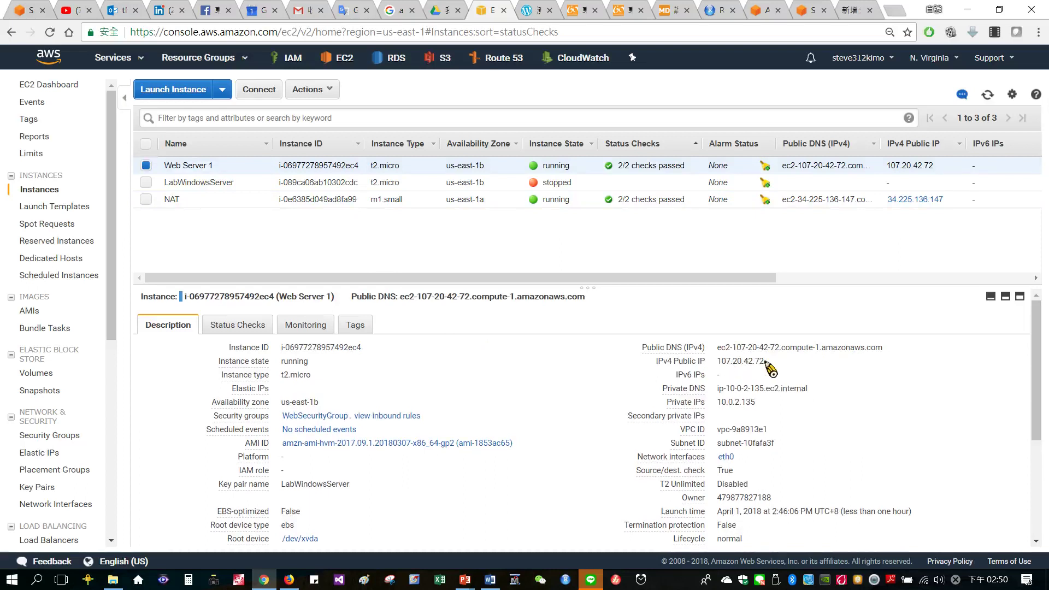
drag(765, 362, 720, 364)
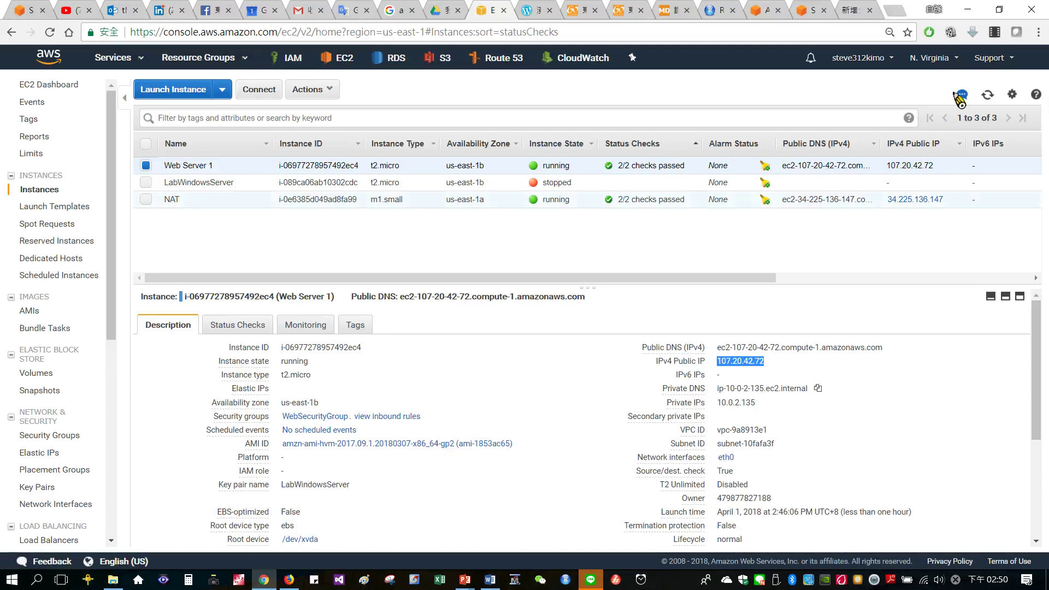
click(853, 13)
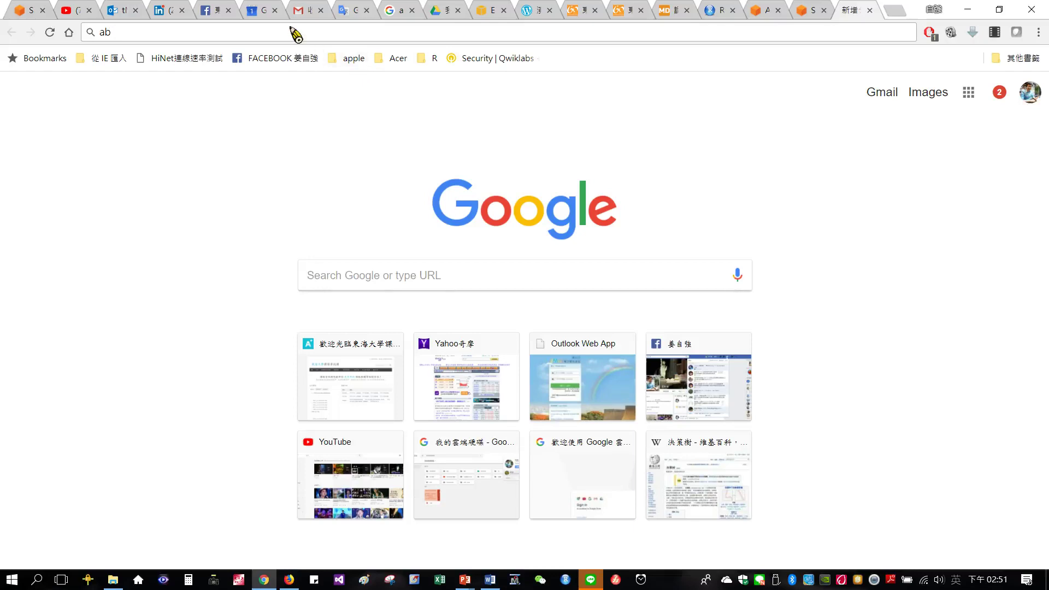
key(BackSpace)
key(BackSpace)
text(107.20.42.72)
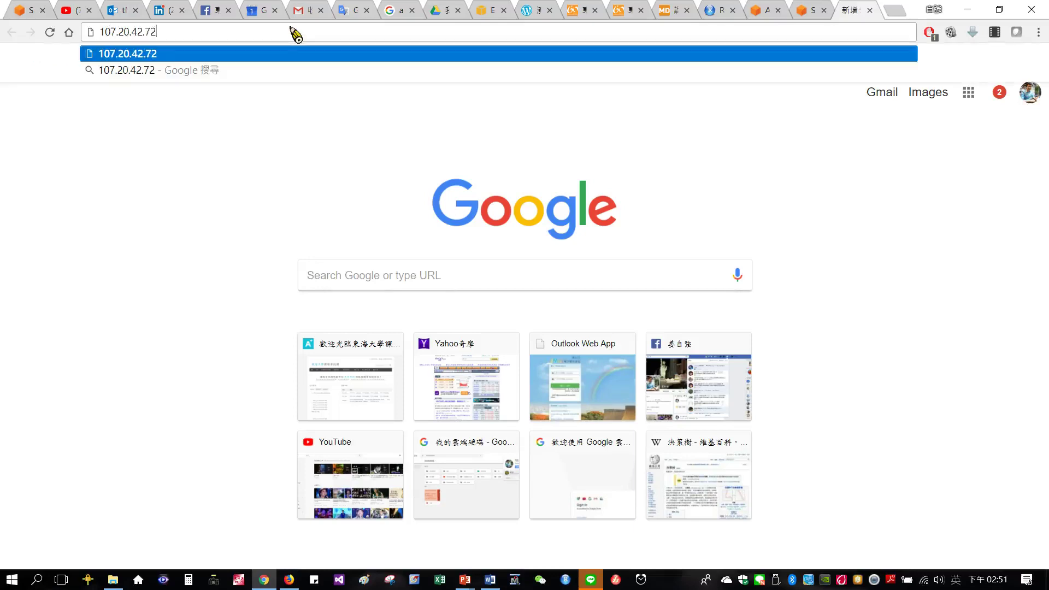
key(Return)
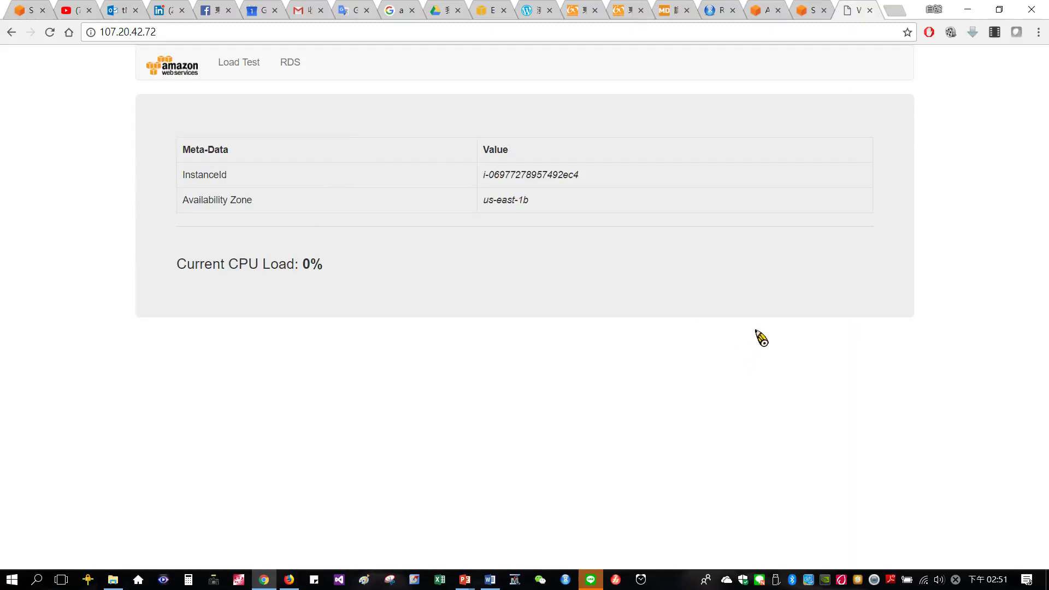
- Capture the web server page with the Snipping Tool and save it to the desktop as 擷取aws.JPG
click(392, 581)
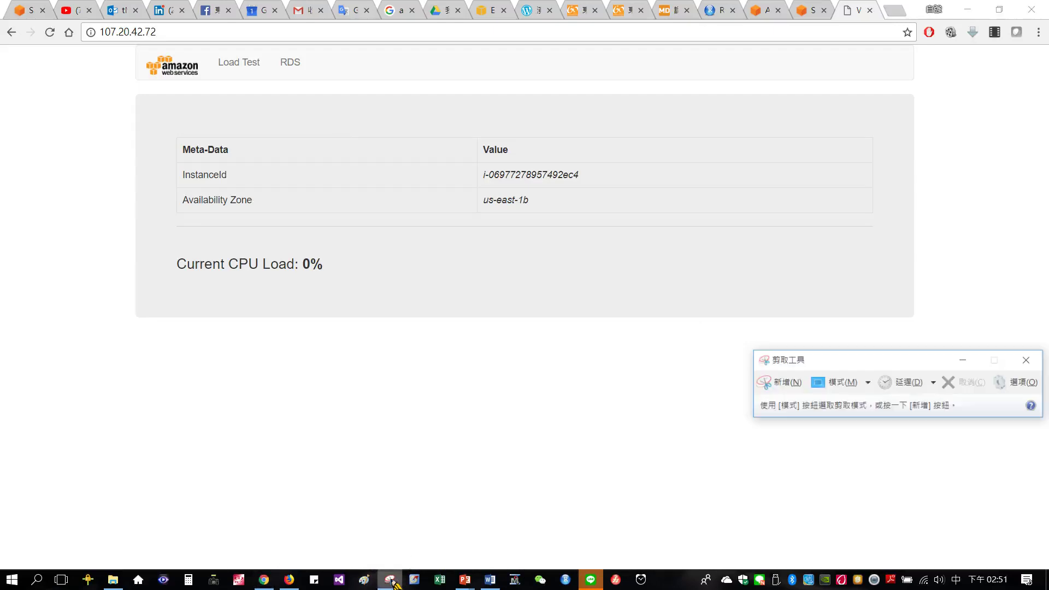
click(788, 386)
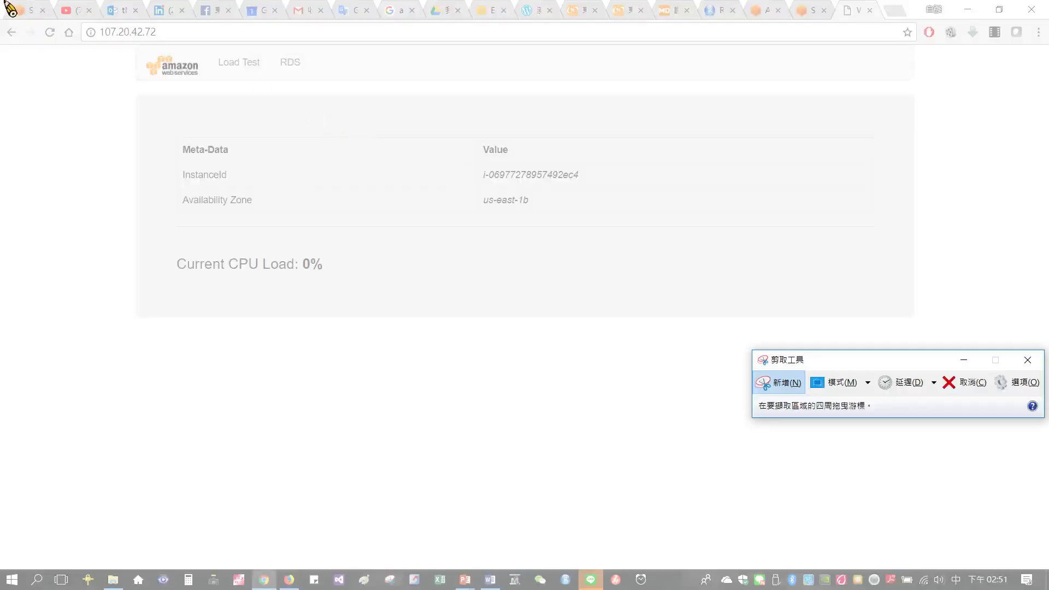
drag(4, 1, 992, 415)
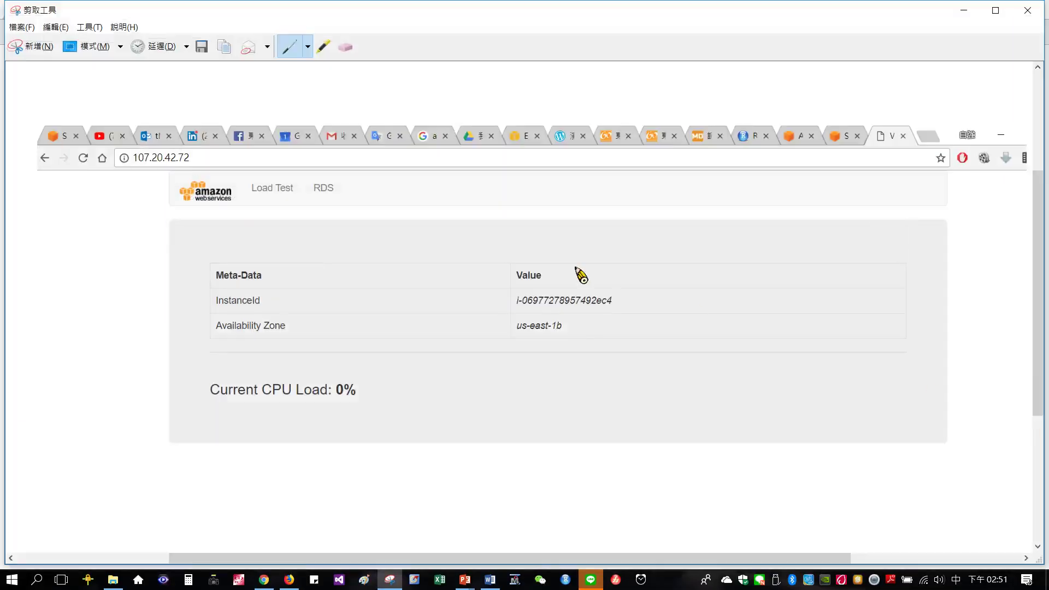
click(22, 27)
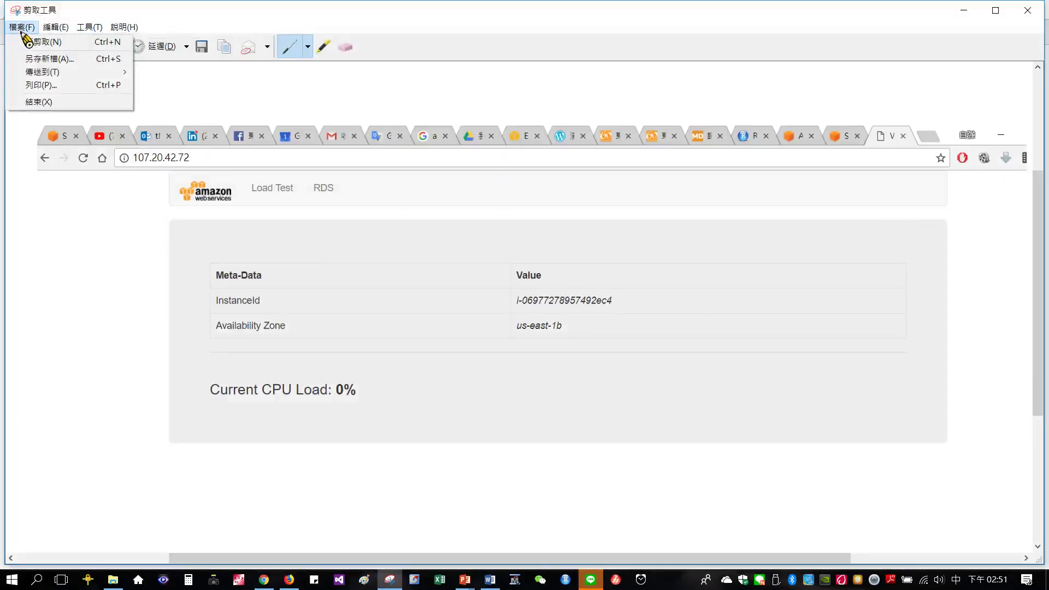
click(77, 58)
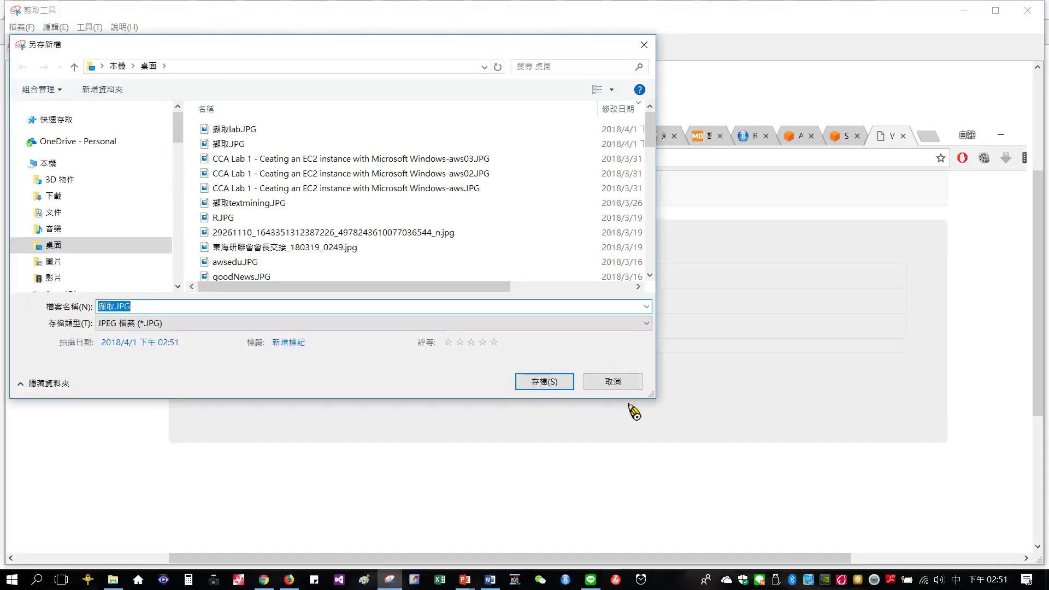
click(114, 307)
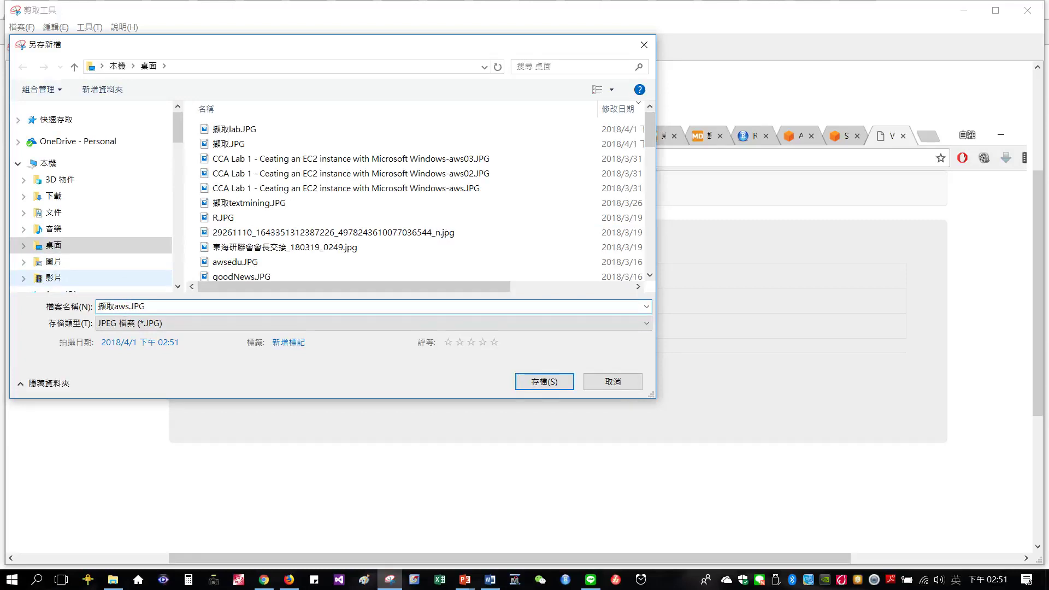
click(547, 382)
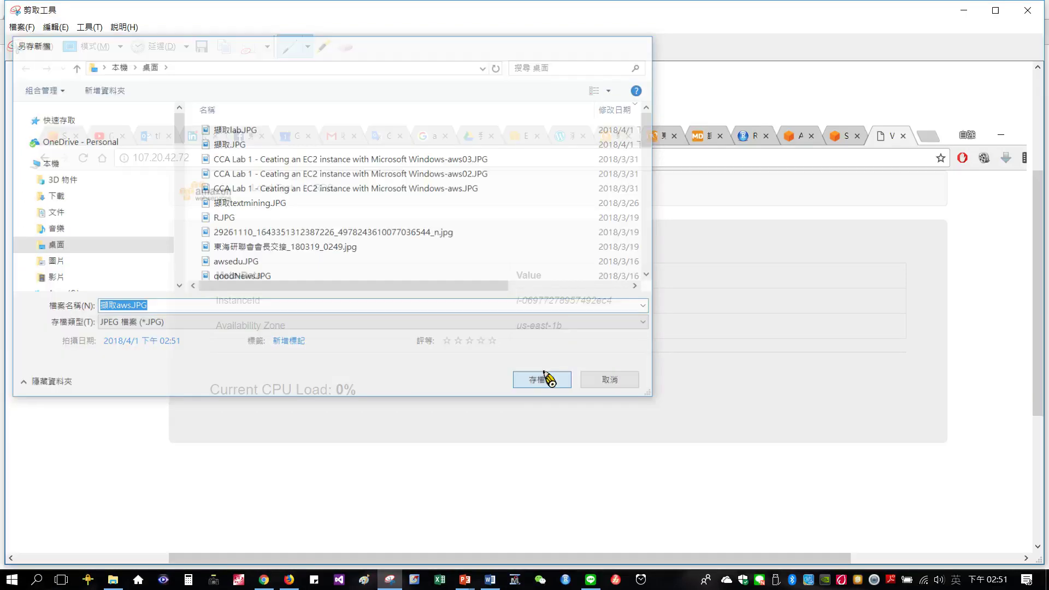
click(1026, 11)
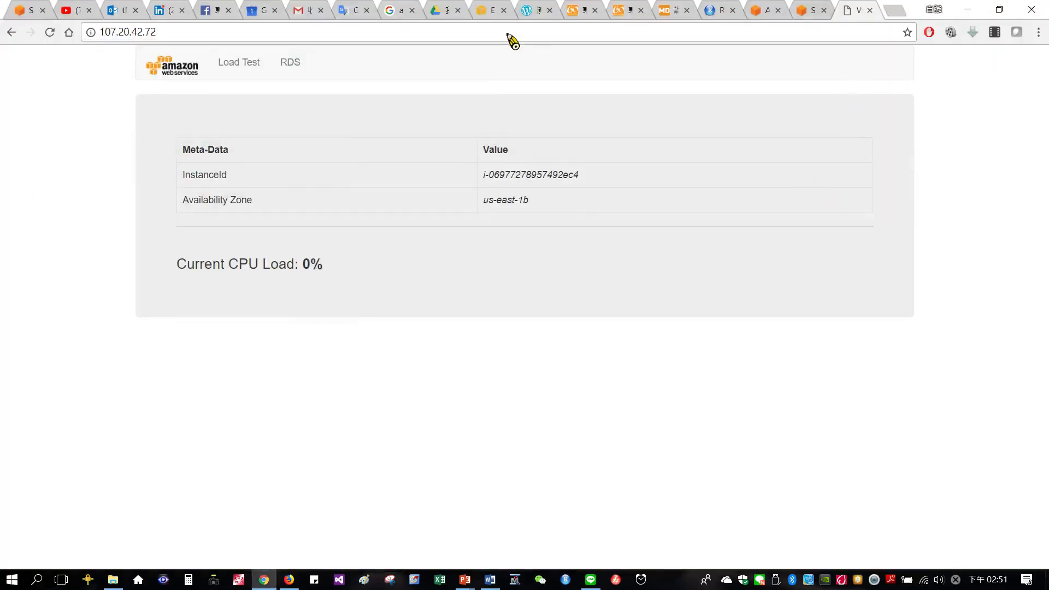
- Try to copy the public DNS of Web Server 1 from the instance details and open a new browser tab
click(484, 16)
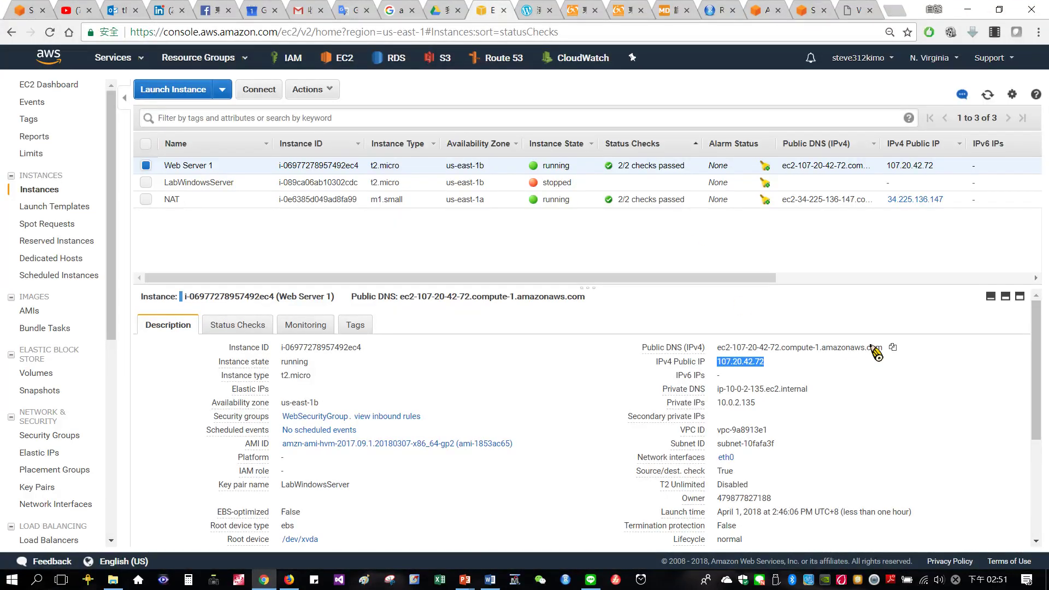
click(895, 351)
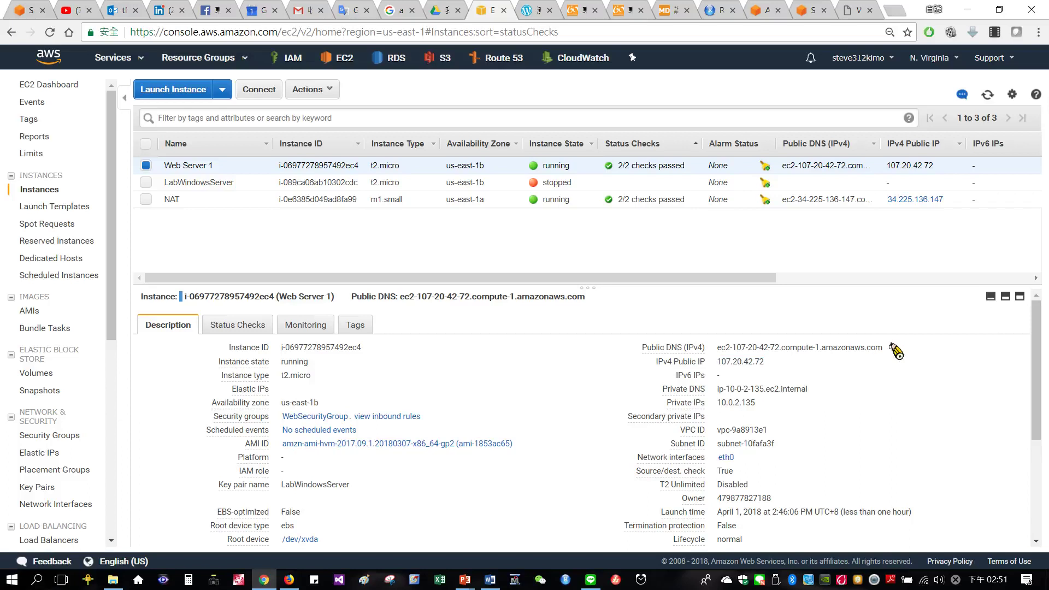
click(894, 10)
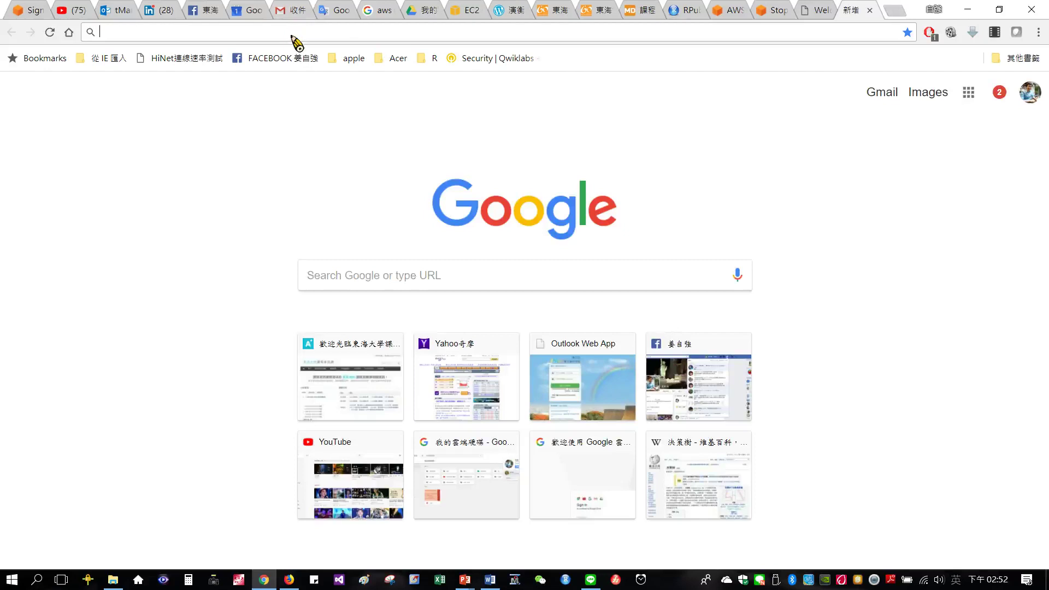
text(v)
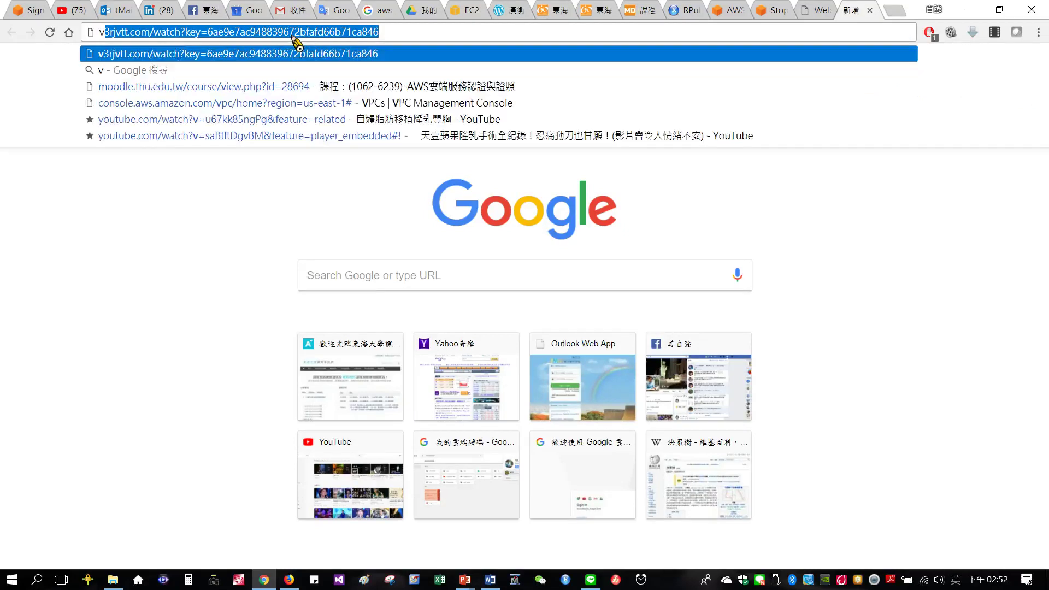
key(BackSpace)
key(BackSpace)
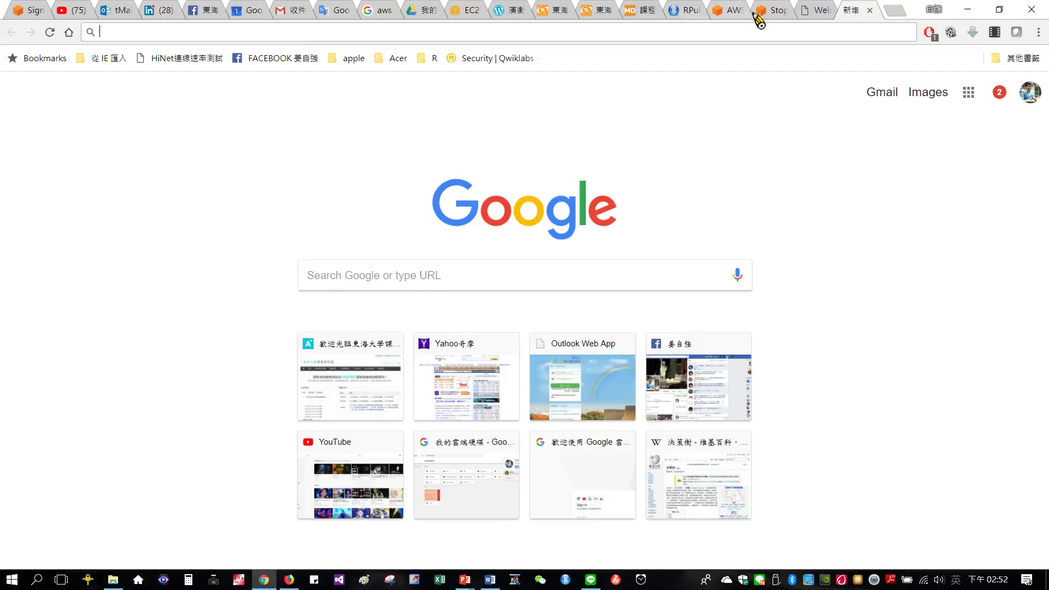
- Copy the public DNS of Web Server 1 and load ec2-107-20-42-72.compute-1.amazonaws.com in the blank browser tab
click(466, 11)
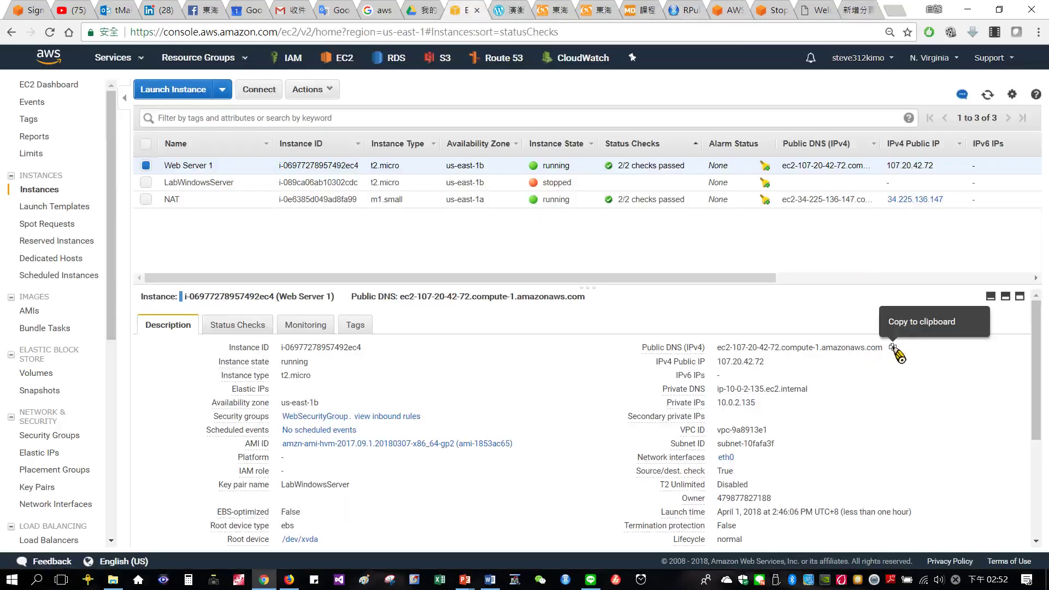
click(892, 348)
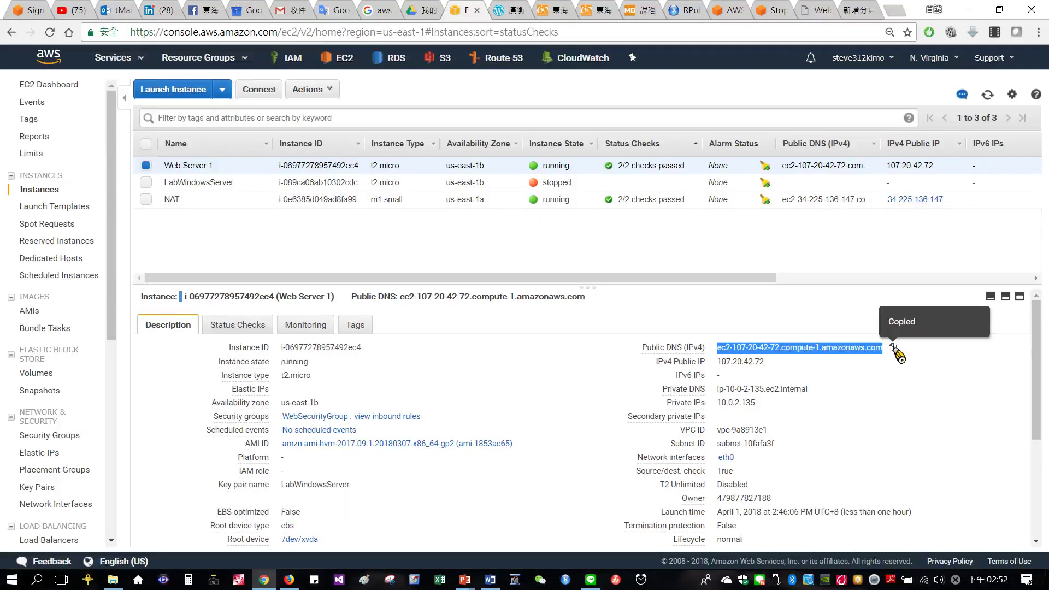
click(856, 8)
key(ctrl+v)
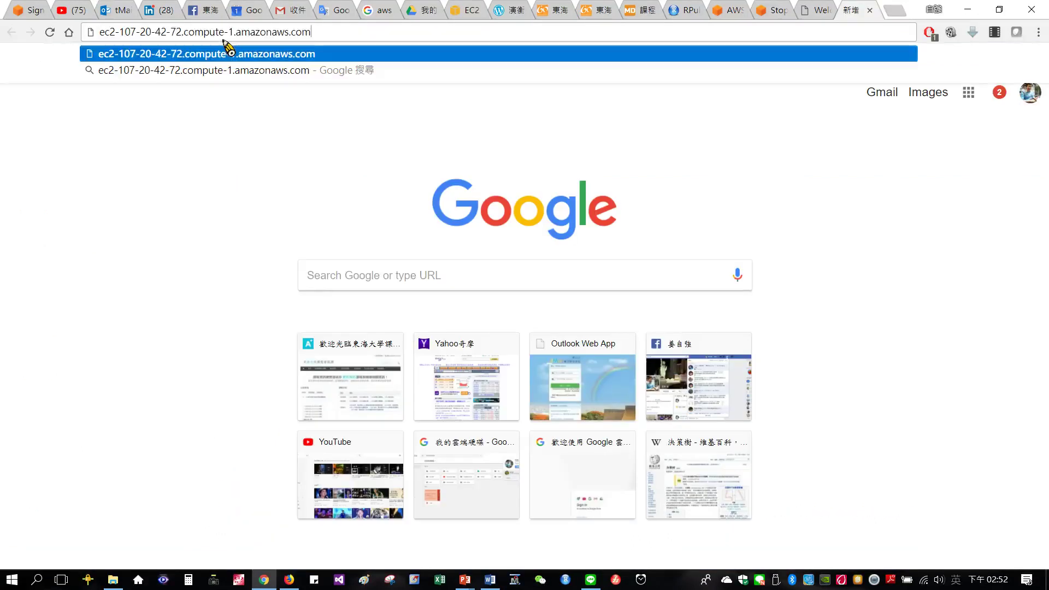
key(Return)
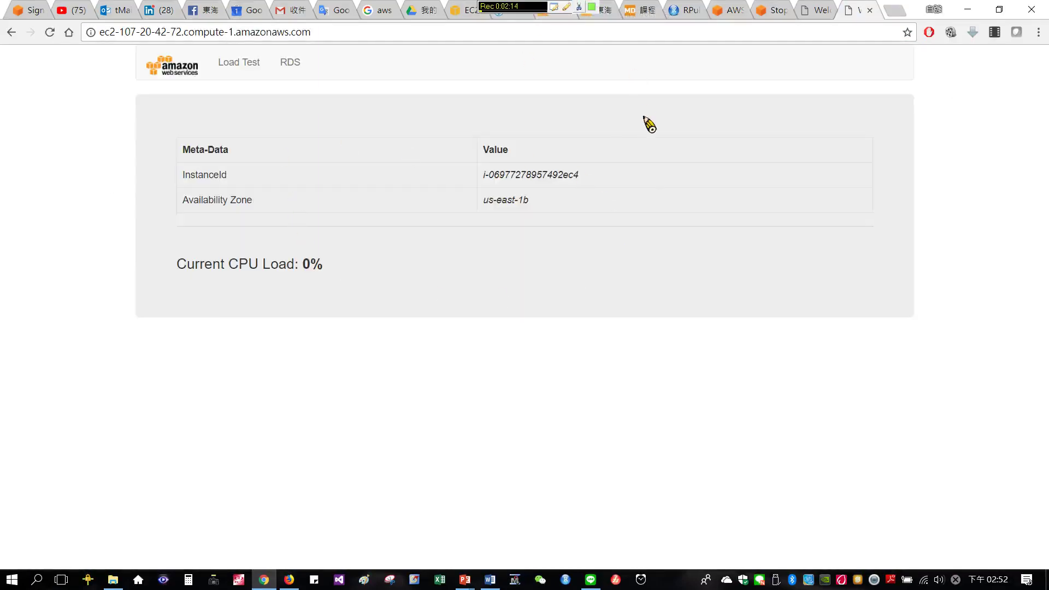
- Return to the AWS console, go to the VPC service and select My Lab VPC 2 to view its summary
click(468, 11)
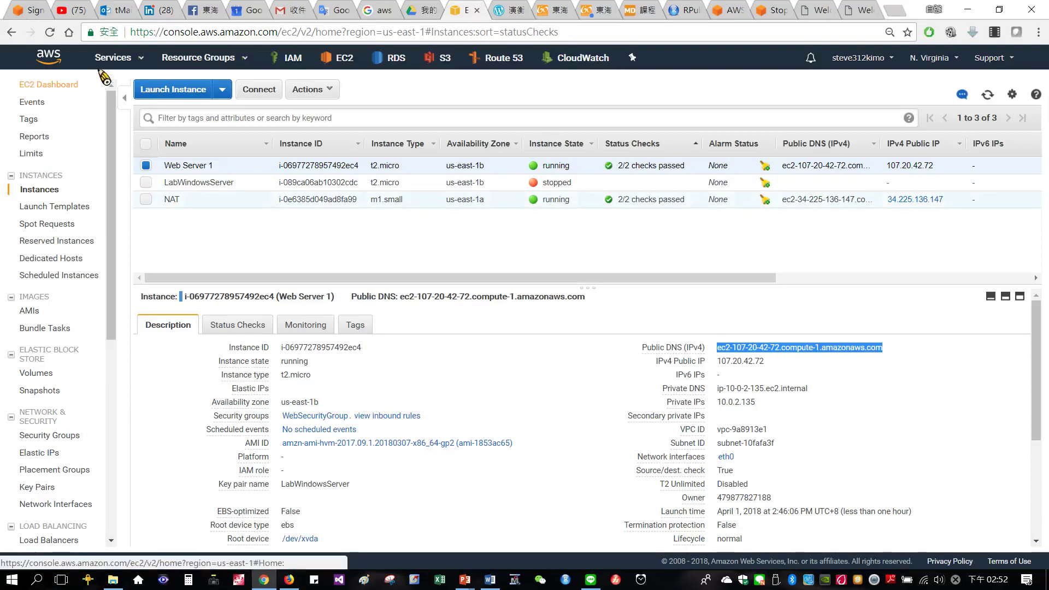
click(109, 65)
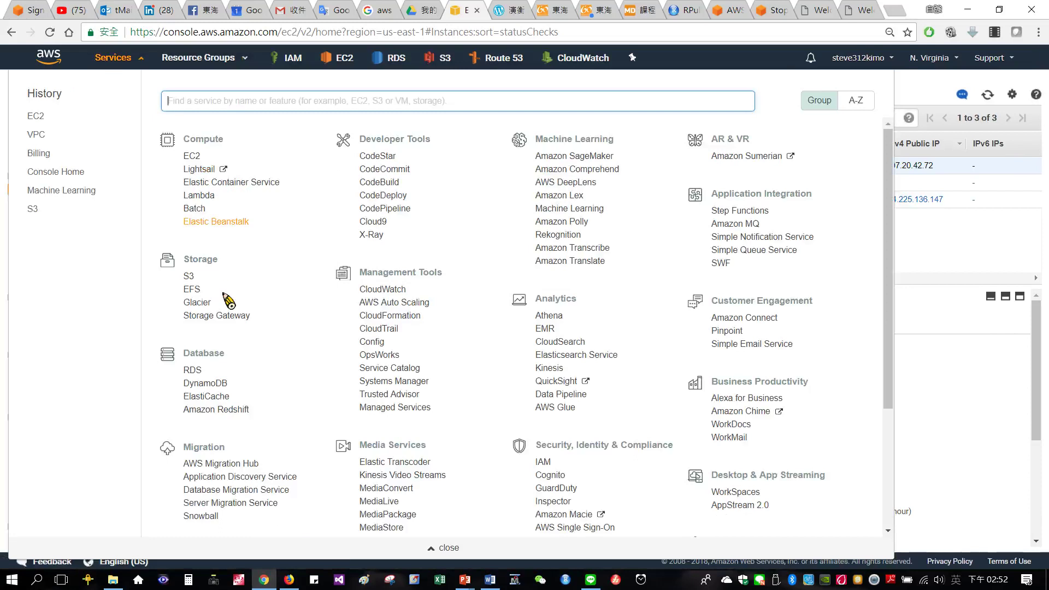
scroll(306, 424, down, 3)
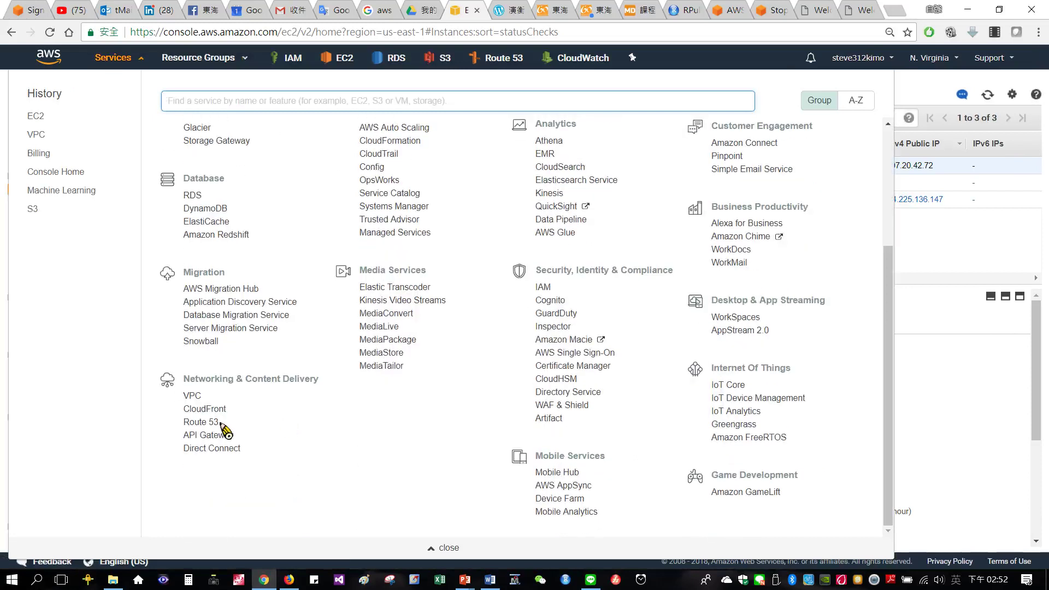
click(192, 396)
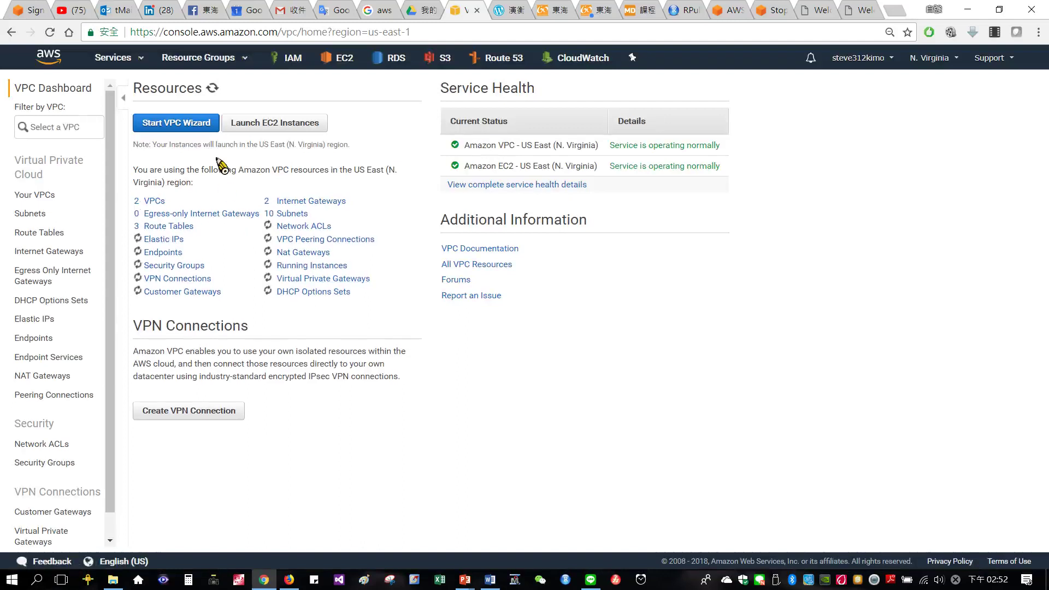
click(152, 201)
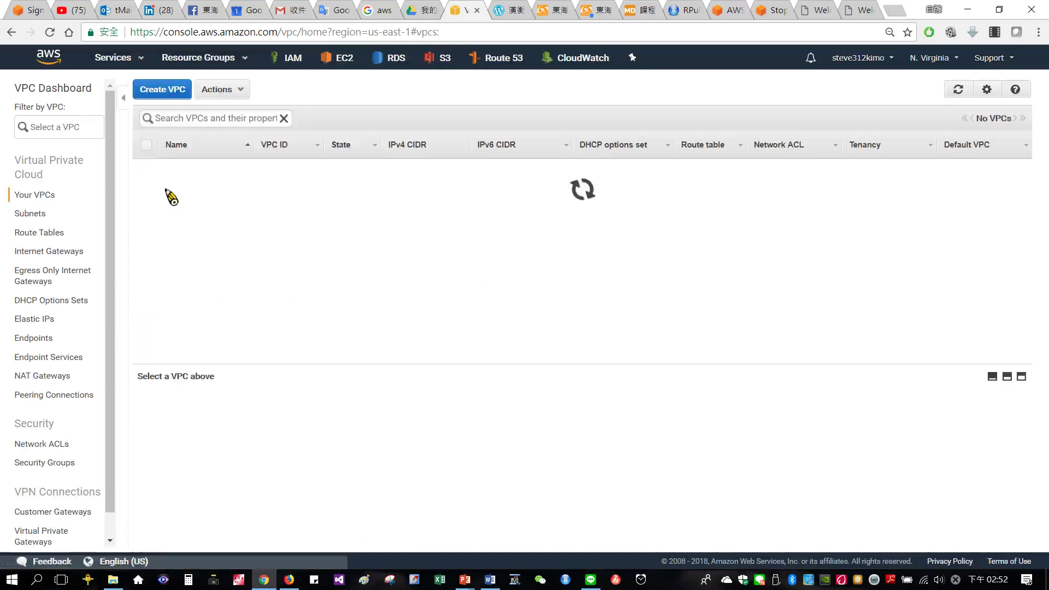
click(145, 183)
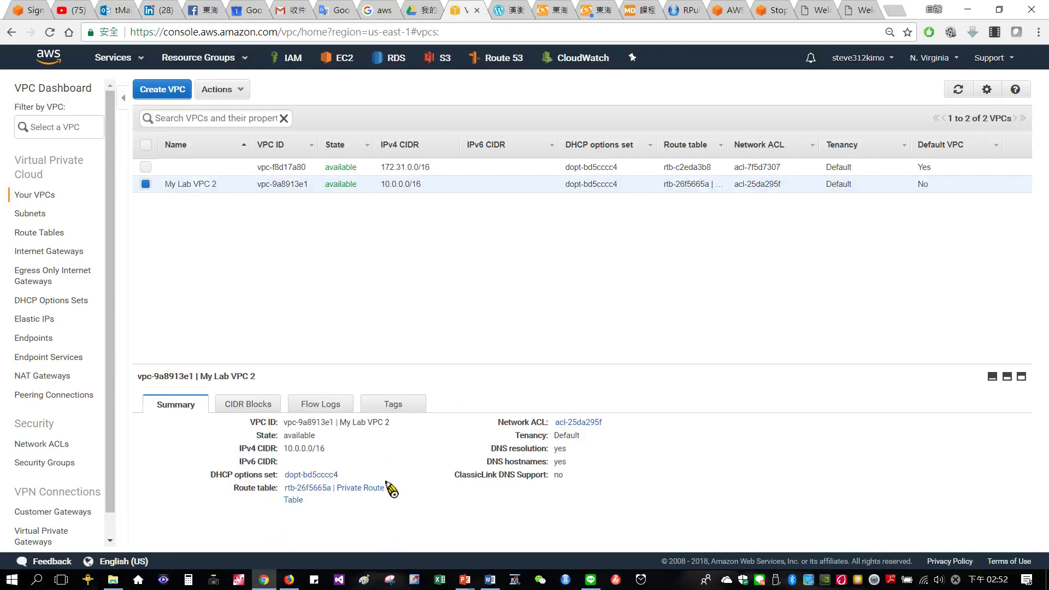
- Review the CIDR blocks and flow logs of My Lab VPC 2
click(250, 407)
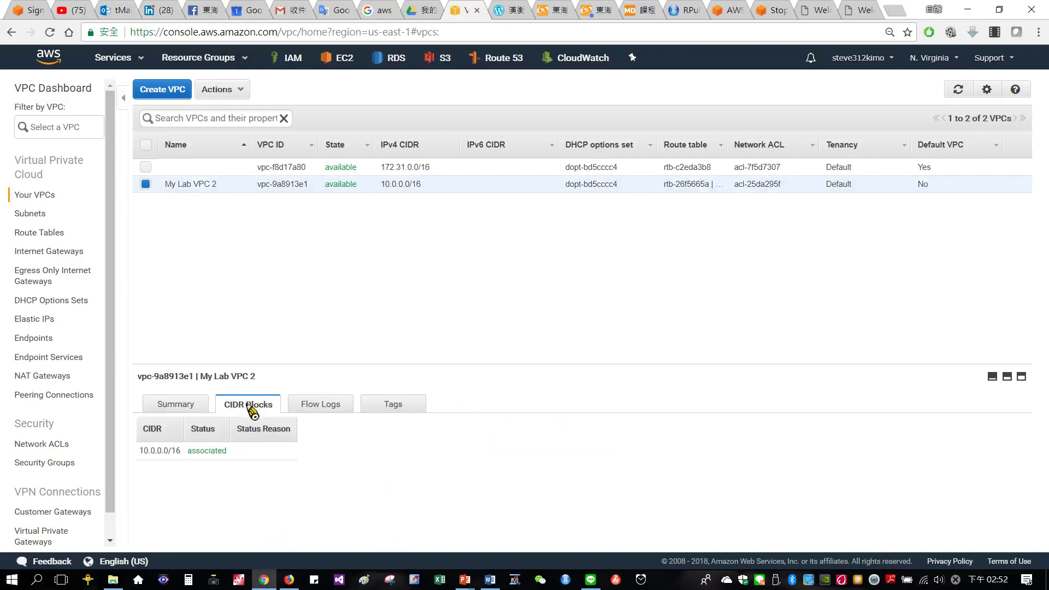
click(328, 404)
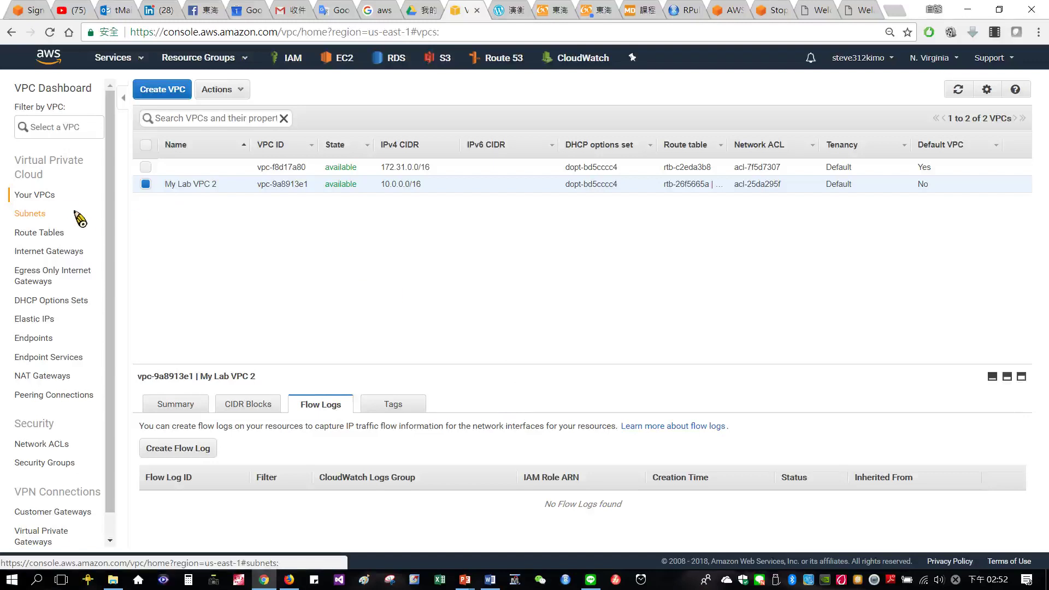
- Open the subnet list and inspect the summary and route table of Public subnet 1, plus the route table of Public subnet 2
click(35, 214)
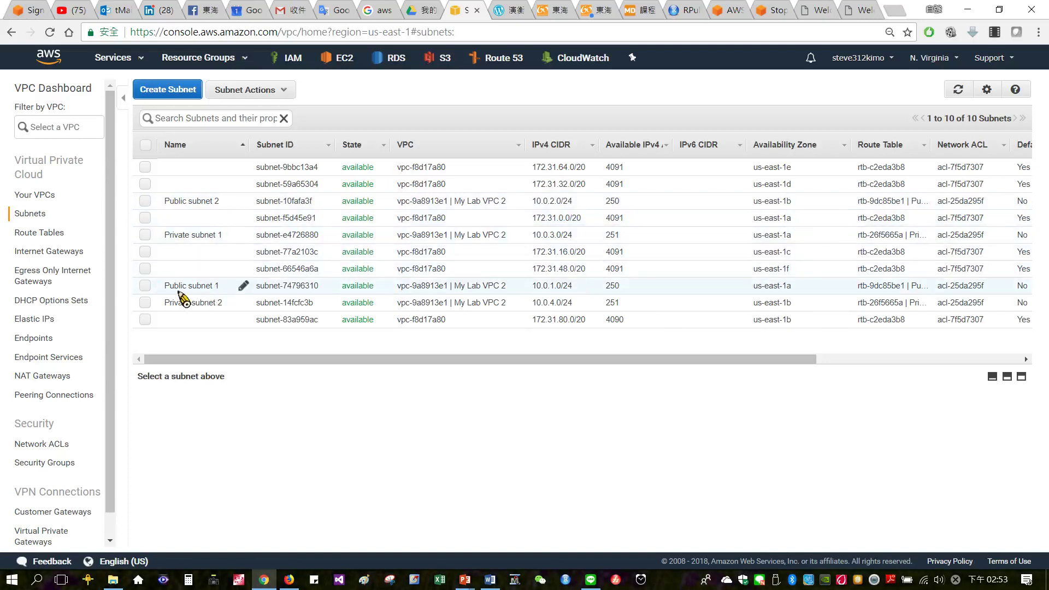
click(146, 286)
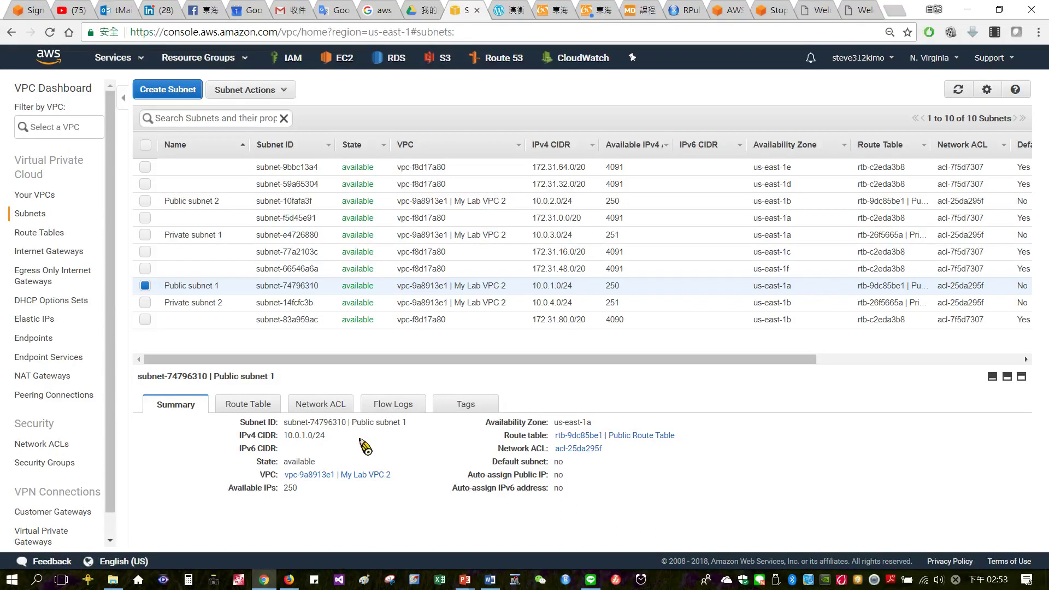
click(255, 410)
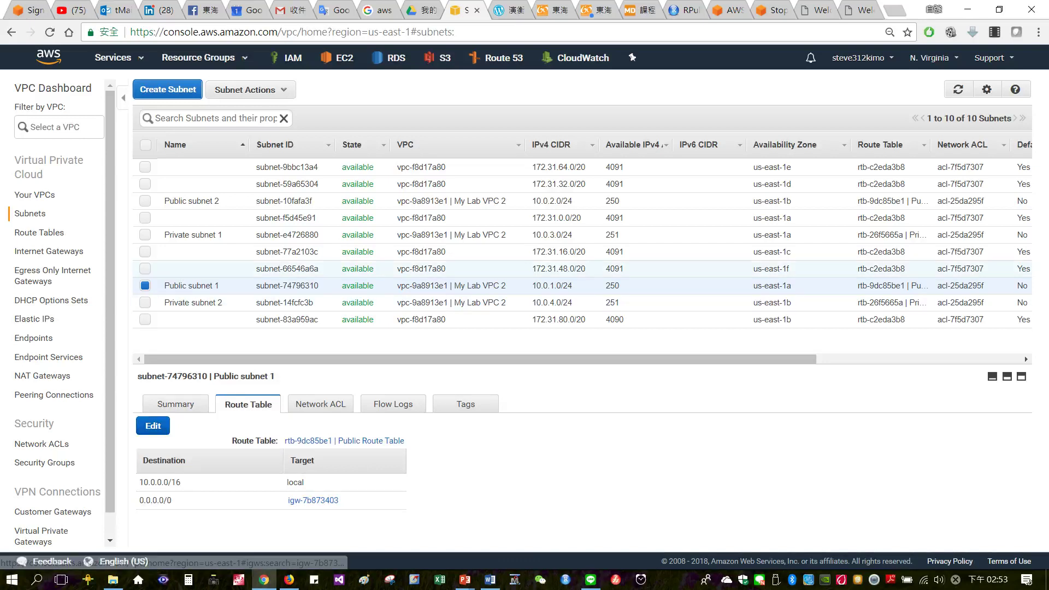
click(191, 202)
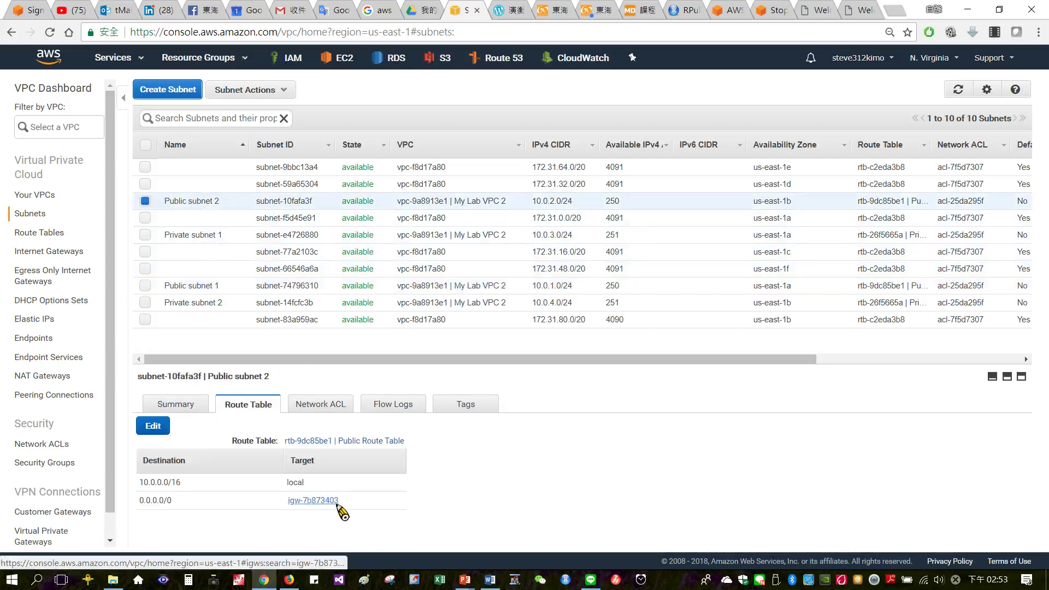
- Inspect the route table of Private subnet 1, and that of Private subnet 2 with only that subnet selected
click(184, 241)
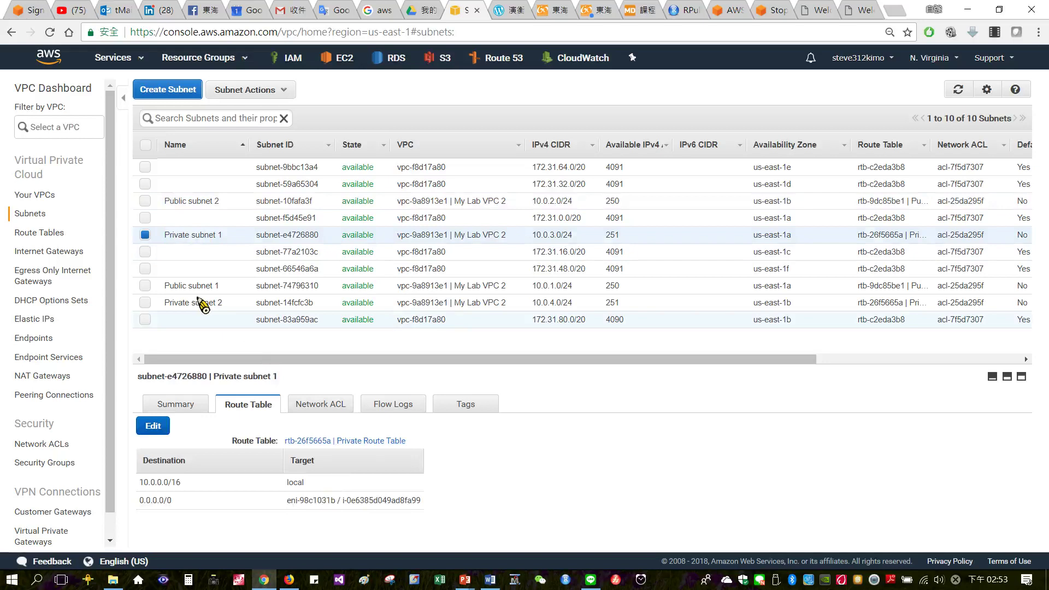
click(144, 303)
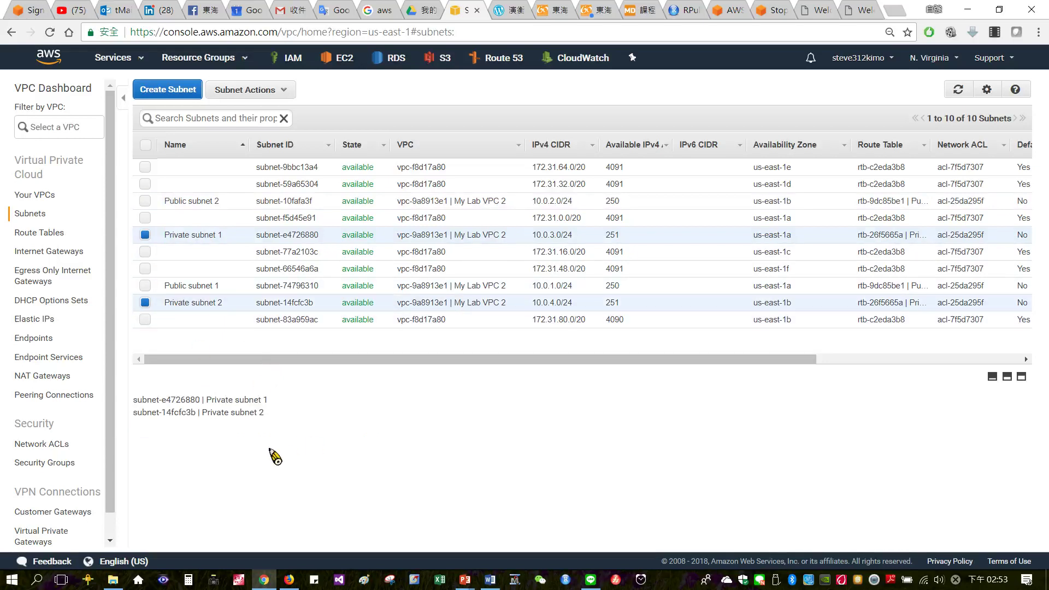
click(144, 235)
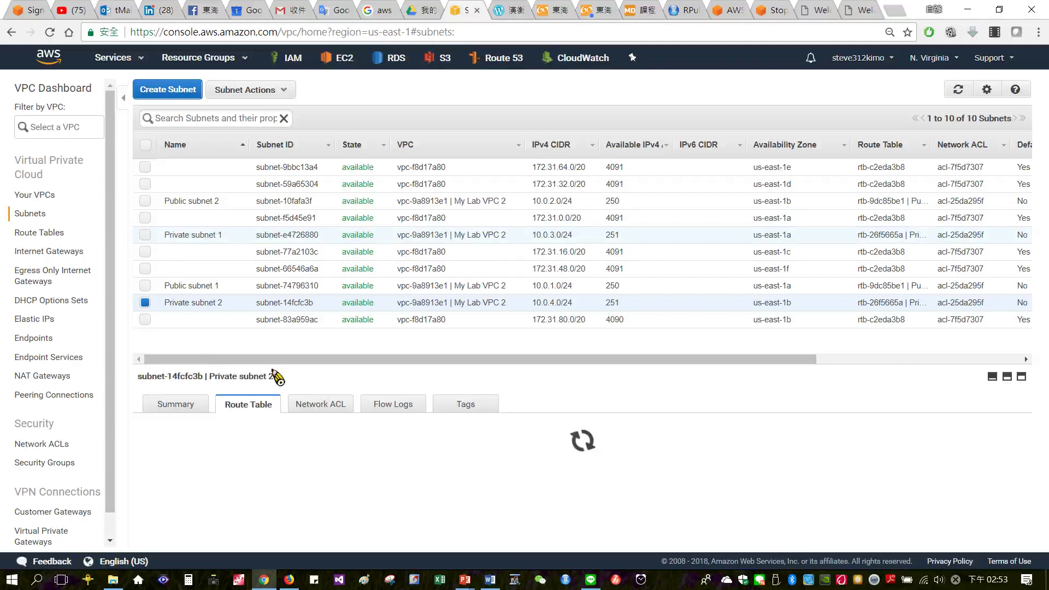